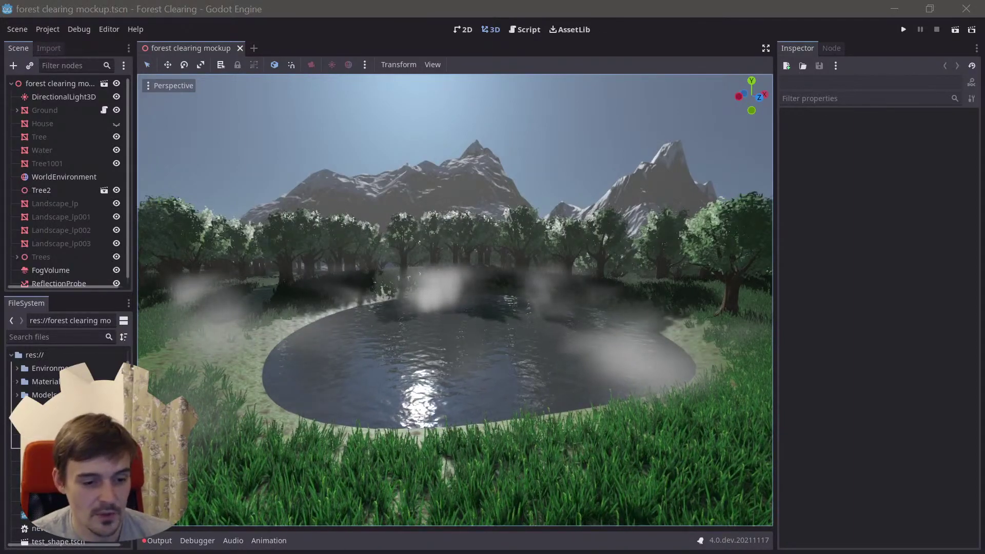
# - Examine the forest clearing around the pond, including the drifting fog, water reflections, grass, path and mountains
pyautogui.press('d')
pyautogui.moveTo(402, 390)
pyautogui.mouseDown(button='right')
pyautogui.moveTo(410, 390)
pyautogui.moveTo(397, 375)
pyautogui.mouseUp(button='right')
pyautogui.press('w')
pyautogui.press('s')
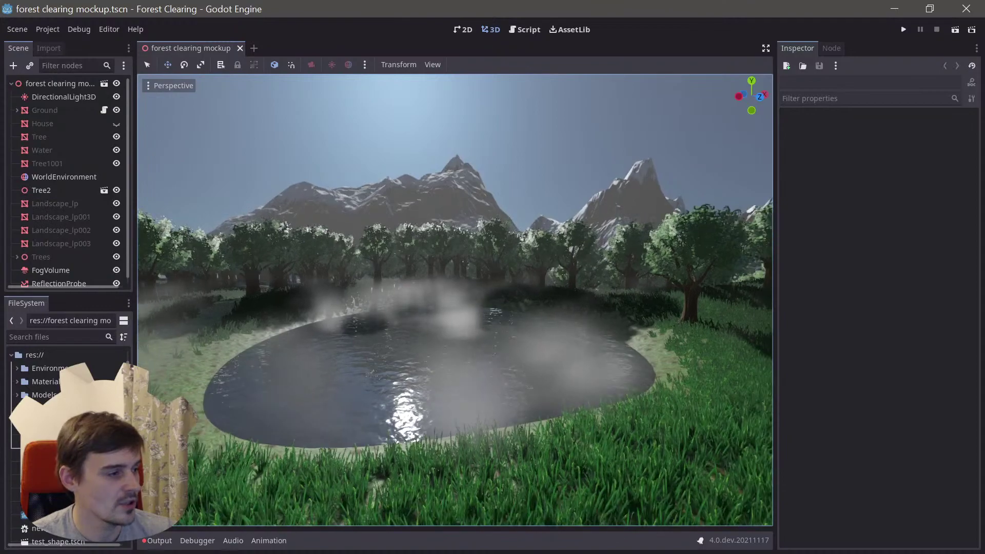
pyautogui.moveTo(397, 376); pyautogui.dragTo(391, 376, button='right')
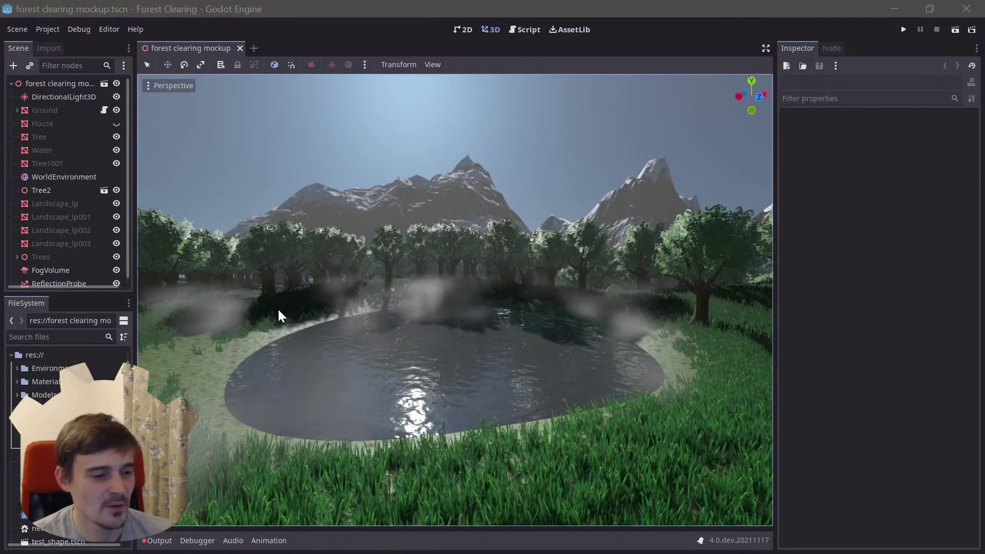
pyautogui.moveTo(336, 295)
pyautogui.mouseDown(button='right')
pyautogui.moveTo(336, 303)
pyautogui.moveTo(344, 276)
pyautogui.moveTo(339, 285)
pyautogui.mouseUp(button='right')
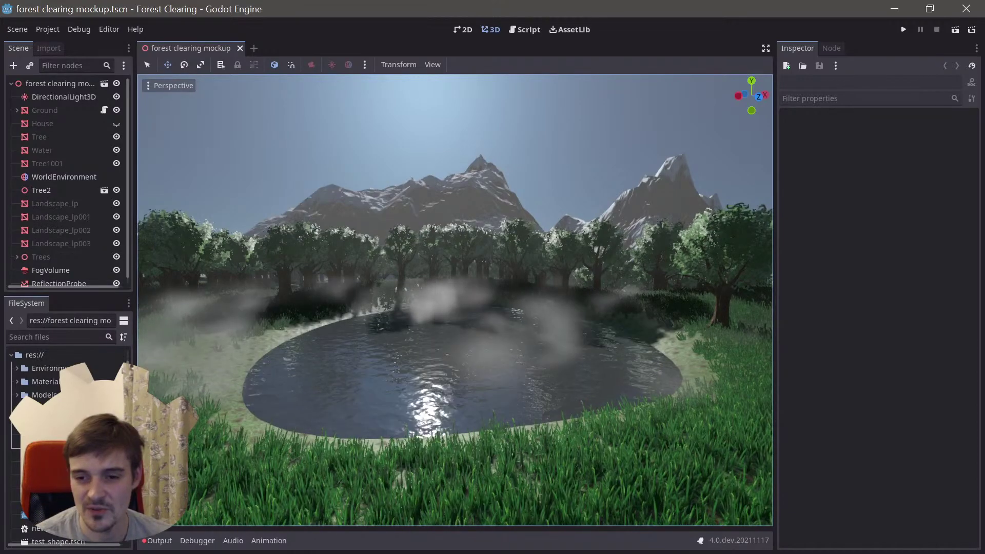
pyautogui.moveTo(355, 297); pyautogui.dragTo(361, 304, button='right')
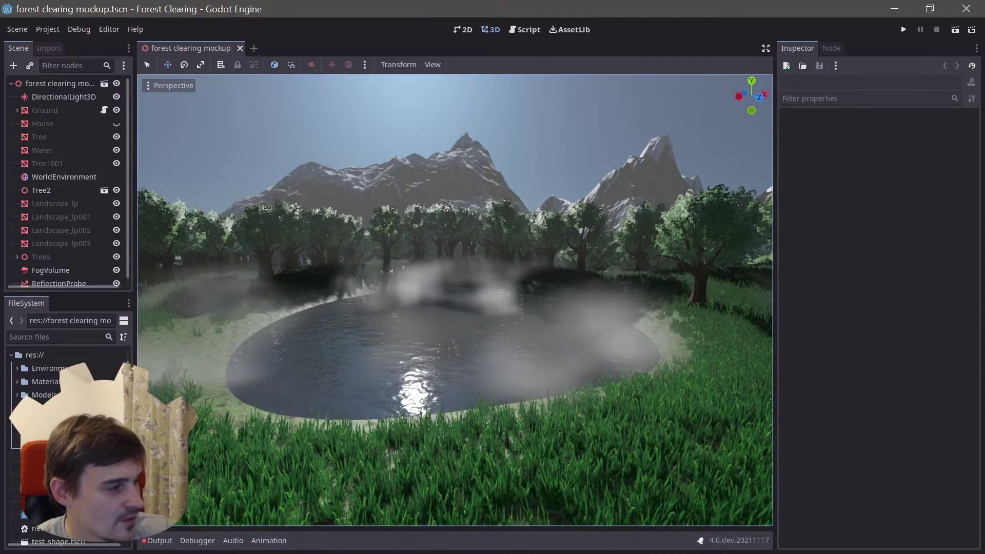
pyautogui.moveTo(455, 301); pyautogui.dragTo(442, 303, button='right')
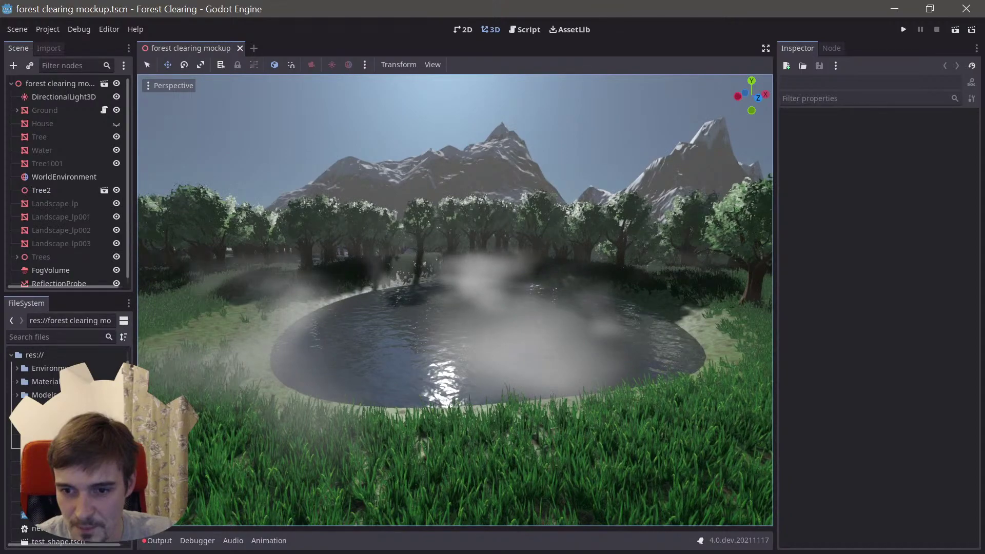
pyautogui.moveTo(455, 300); pyautogui.dragTo(521, 321, button='right')
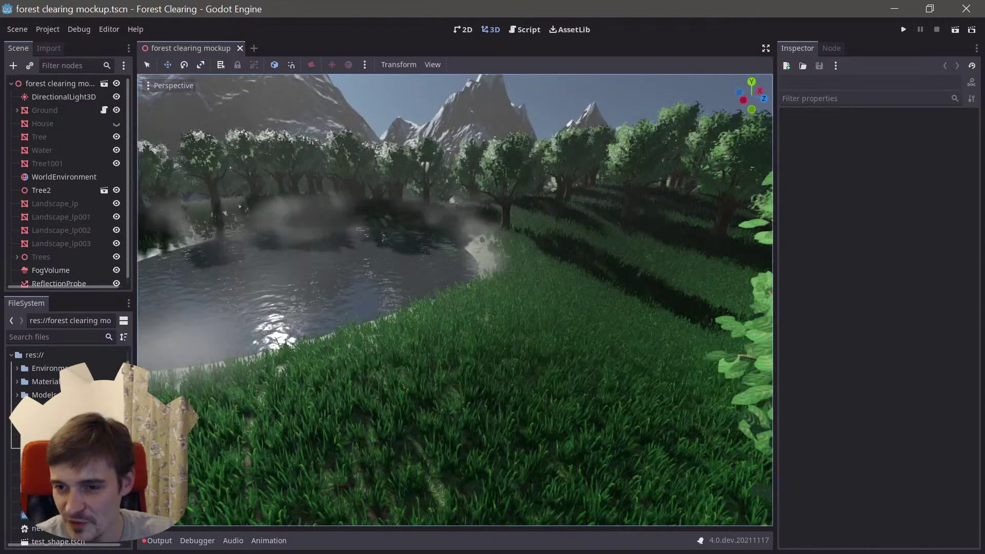
pyautogui.moveTo(455, 300); pyautogui.dragTo(493, 305, button='right')
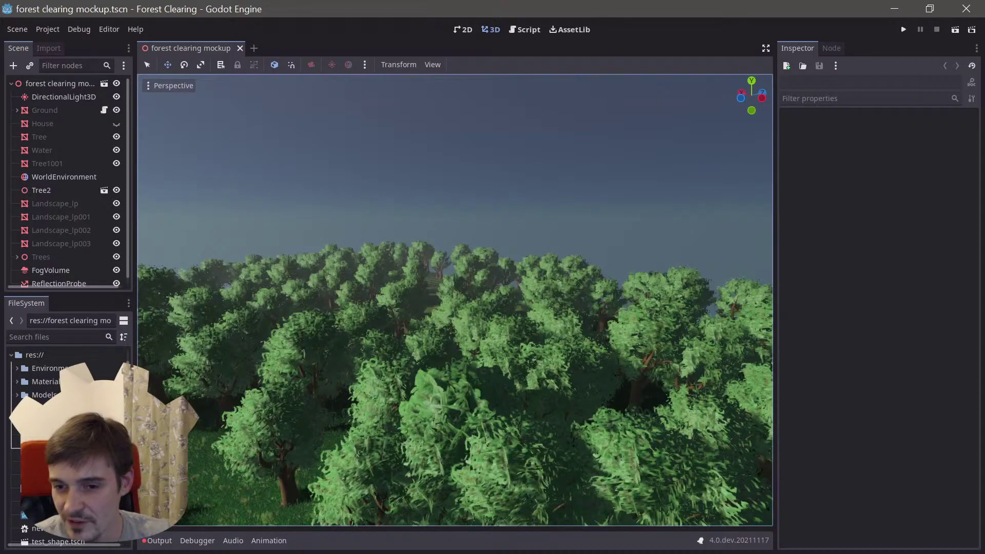
pyautogui.moveTo(455, 300); pyautogui.dragTo(337, 300, button='right')
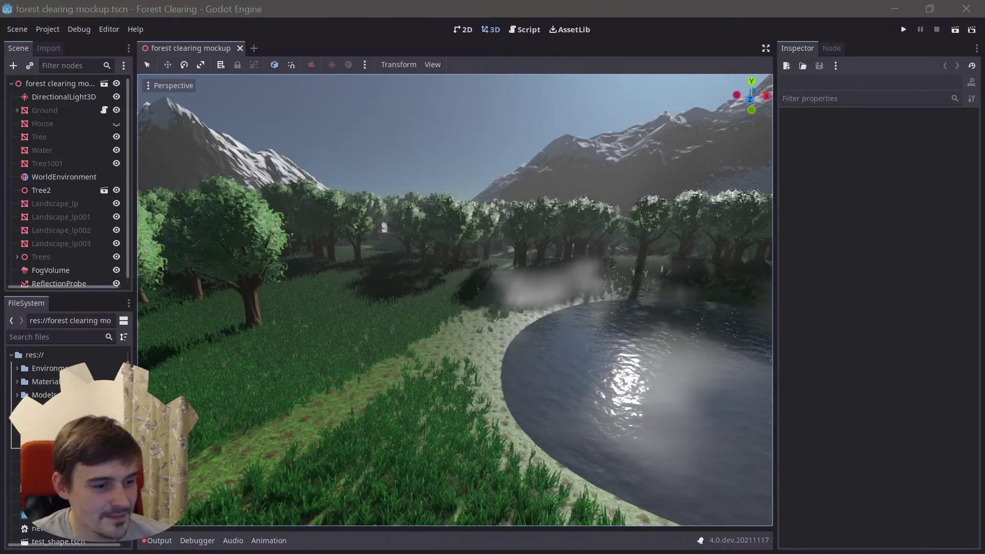
pyautogui.moveTo(321, 257)
pyautogui.mouseDown(button='middle')
pyautogui.moveTo(210, 226)
pyautogui.moveTo(331, 248)
pyautogui.mouseUp(button='middle')
pyautogui.moveTo(331, 247)
pyautogui.mouseDown(button='right')
pyautogui.moveTo(325, 227)
pyautogui.moveTo(330, 261)
pyautogui.mouseUp(button='right')
pyautogui.press('w')
pyautogui.press('s')
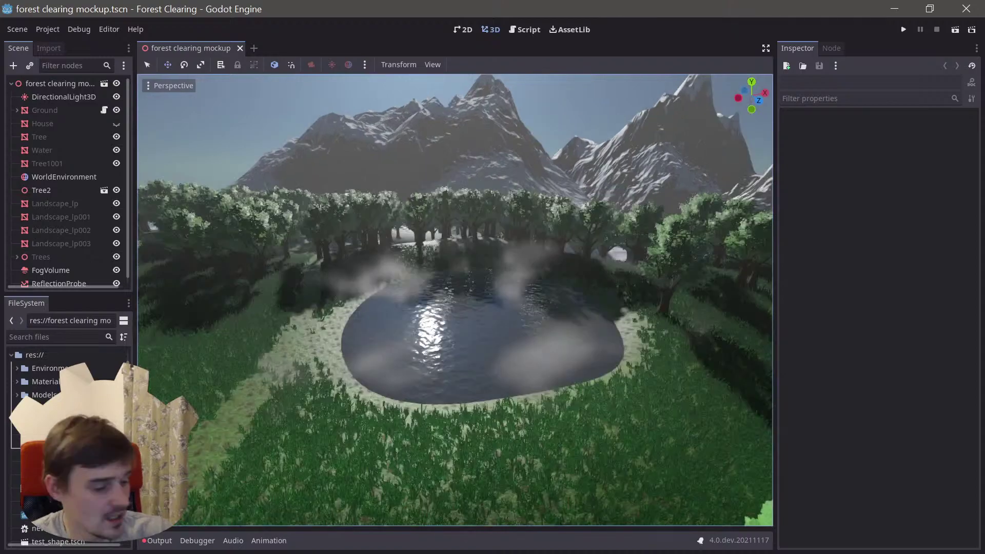
pyautogui.moveTo(387, 294); pyautogui.dragTo(387, 288, button='right')
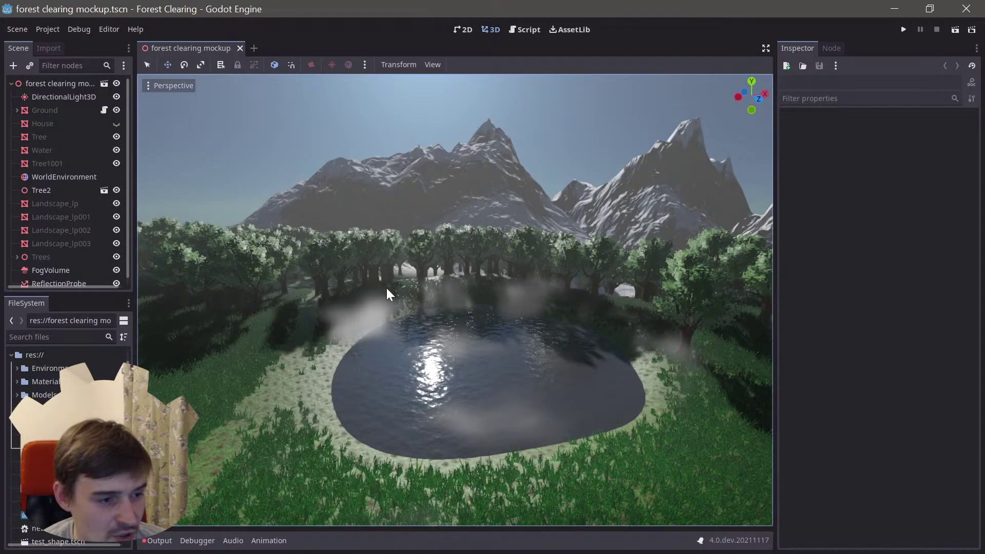
# - Inspect the trees beside the pond up close, including their foliage, trunks and shadows on the grass
pyautogui.press('w')
pyautogui.moveTo(442, 266); pyautogui.dragTo(308, 262, button='right')
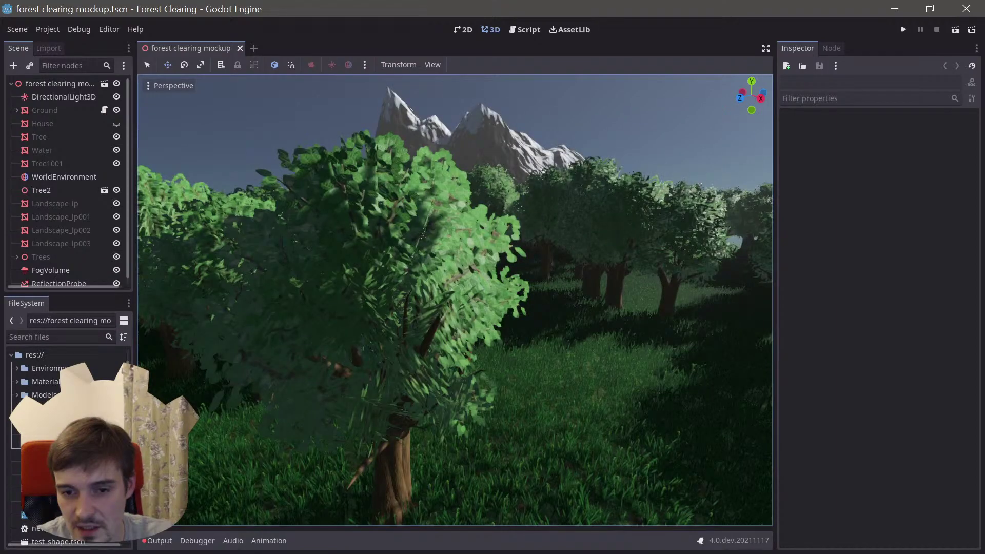
pyautogui.moveTo(455, 301); pyautogui.dragTo(456, 312, button='right')
pyautogui.press('s')
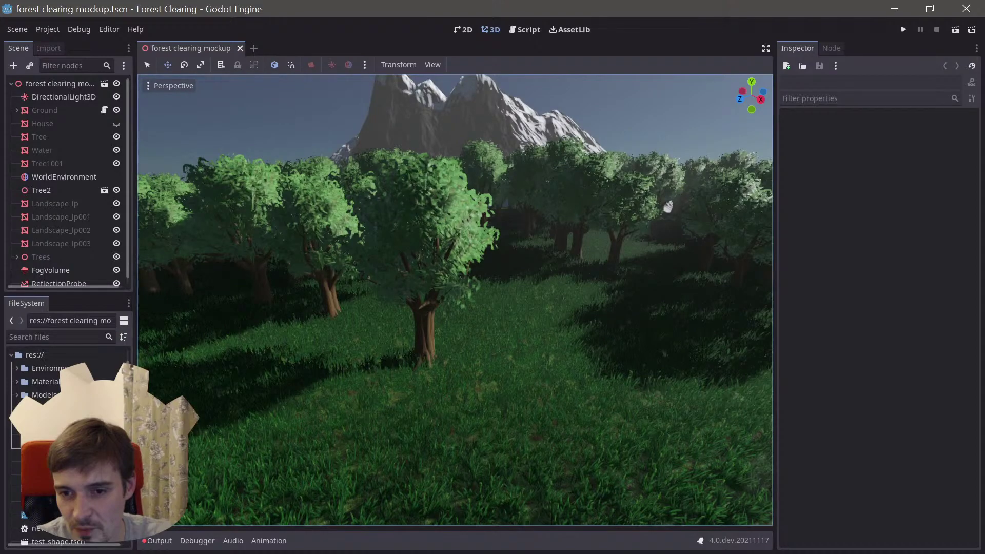
pyautogui.moveTo(455, 300); pyautogui.dragTo(395, 292, button='right')
pyautogui.press('w')
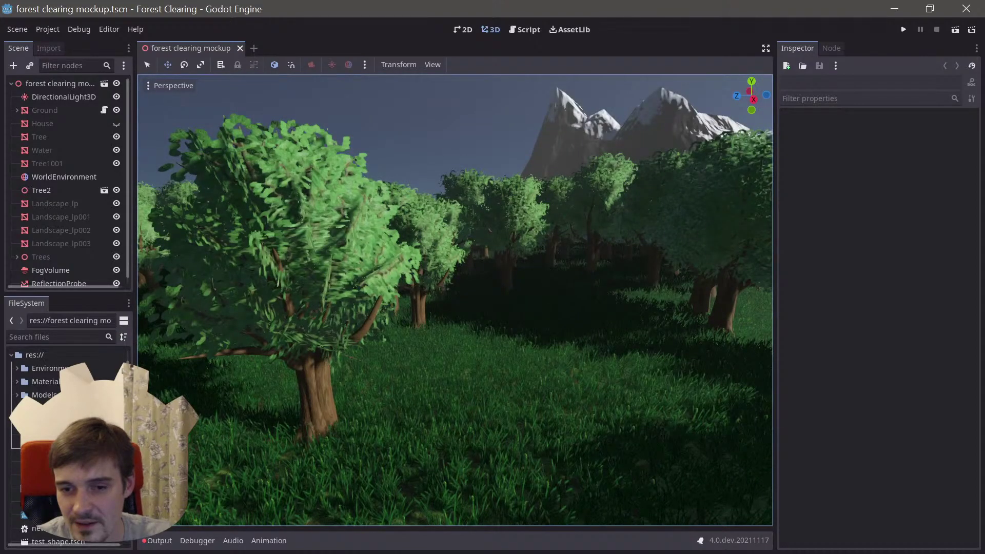
pyautogui.moveTo(503, 393); pyautogui.dragTo(448, 392, button='right')
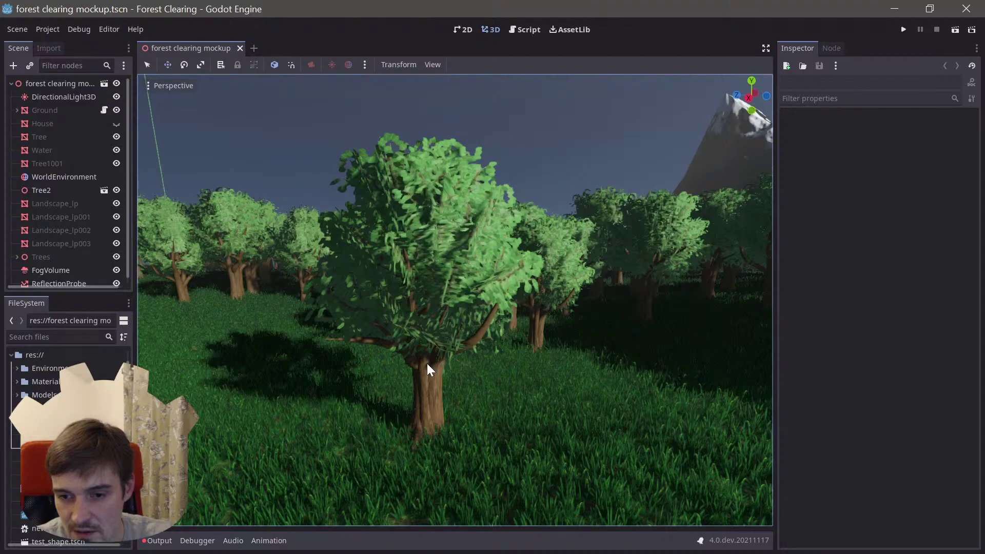
pyautogui.moveTo(427, 363); pyautogui.dragTo(492, 354, button='right')
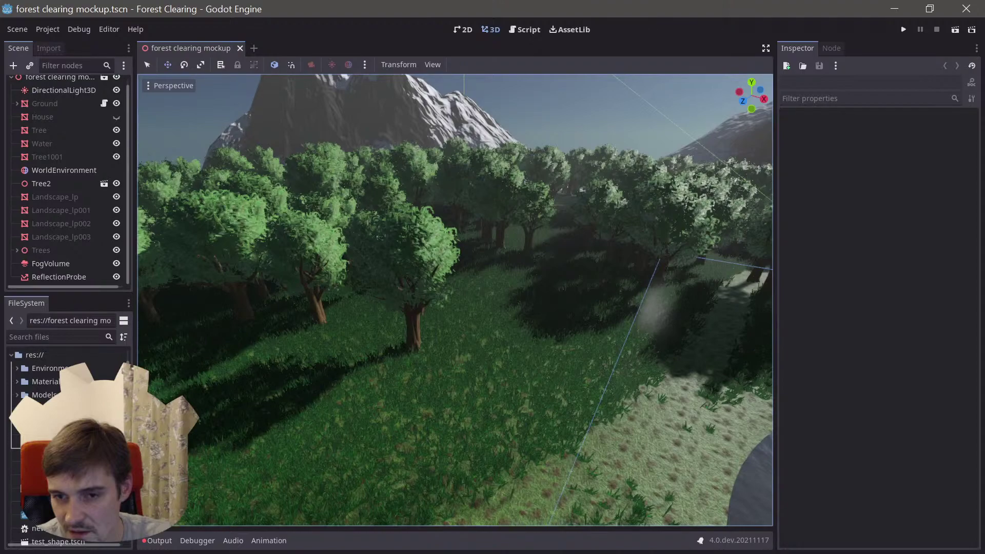
pyautogui.moveTo(492, 354); pyautogui.dragTo(396, 274, button='right')
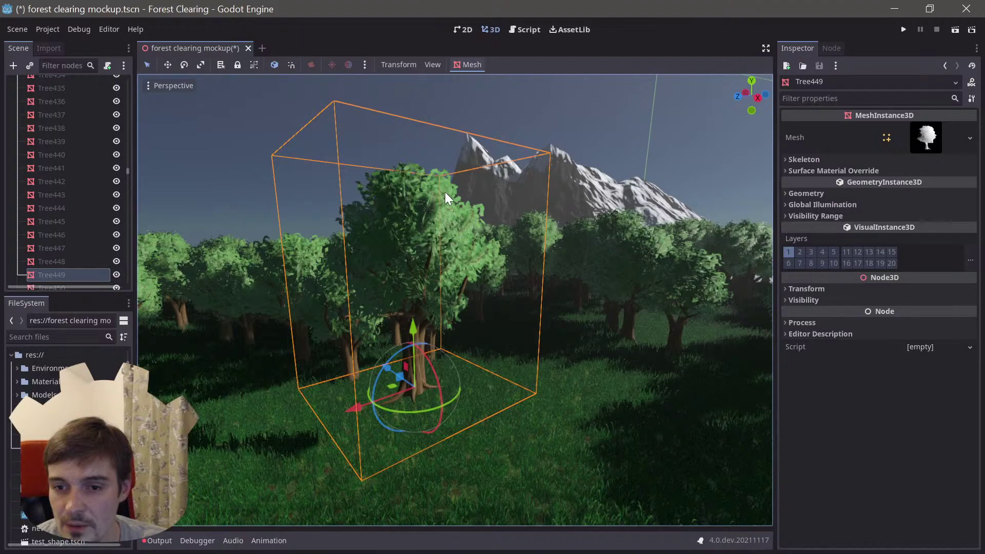
# - Examine the selected Tree449 from several angles, along with the grass and bare ground near the shore
pyautogui.moveTo(445, 192); pyautogui.dragTo(508, 172, button='right')
pyautogui.press('w')
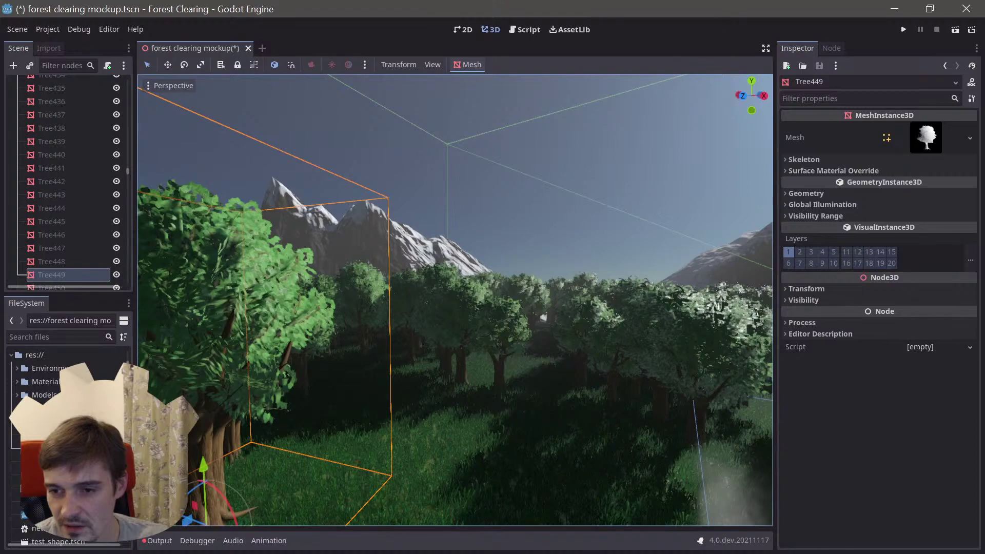
pyautogui.moveTo(487, 251); pyautogui.dragTo(452, 261, button='right')
pyautogui.press('s')
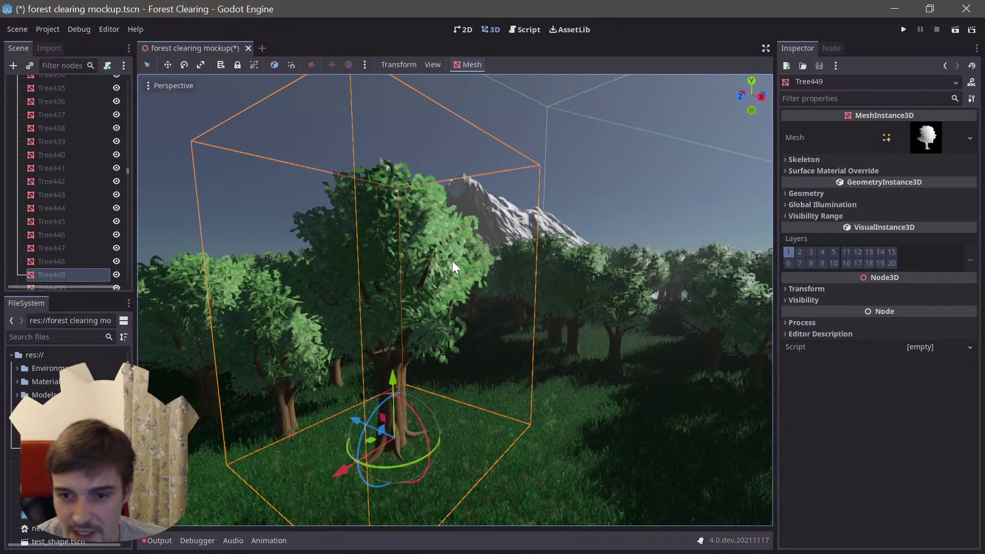
pyautogui.moveTo(452, 261); pyautogui.dragTo(433, 261, button='right')
pyautogui.press('d')
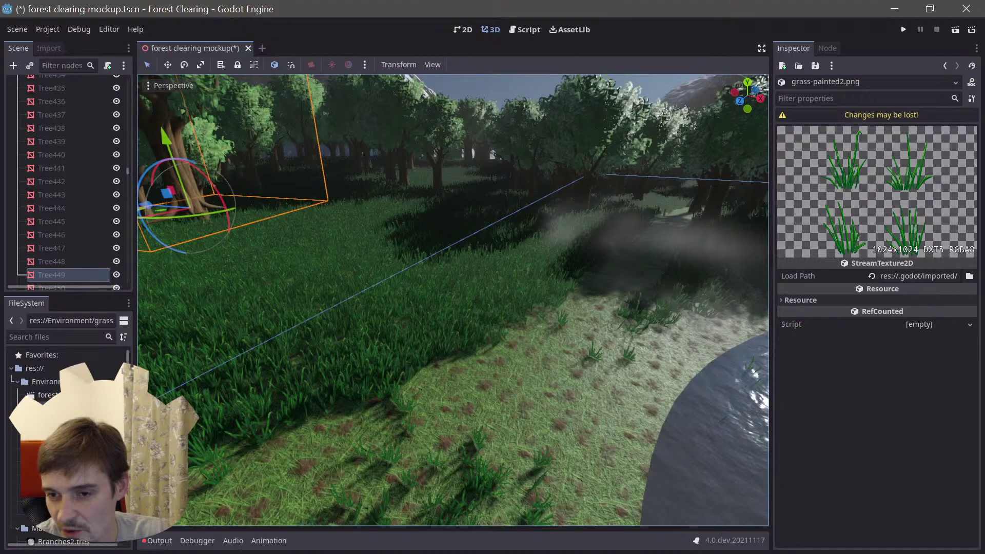
pyautogui.moveTo(453, 301); pyautogui.dragTo(431, 282, button='right')
pyautogui.press('w')
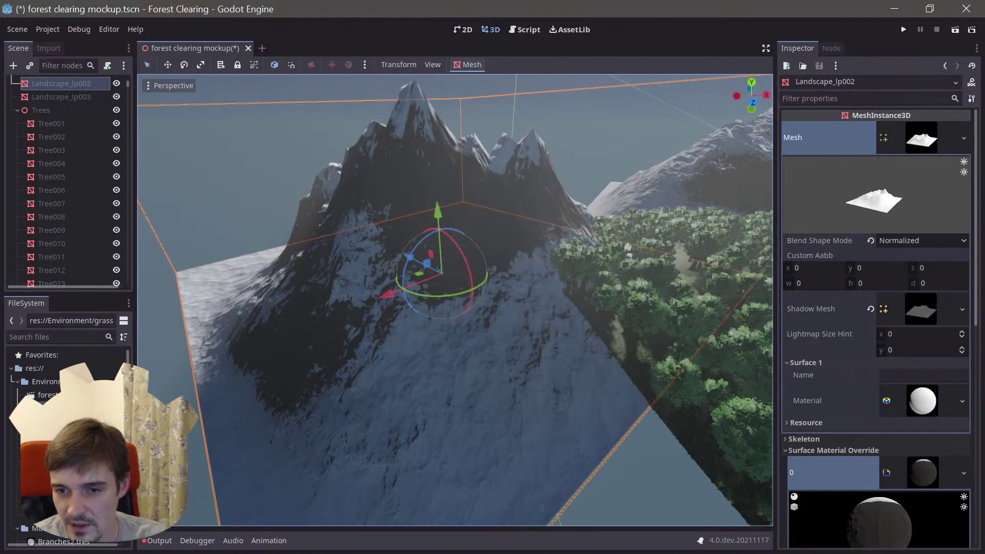
# - Try rotating the Landscape_lp002 mountain about its X axis to test how the snow follows its slopes
pyautogui.moveTo(463, 257); pyautogui.dragTo(482, 269)
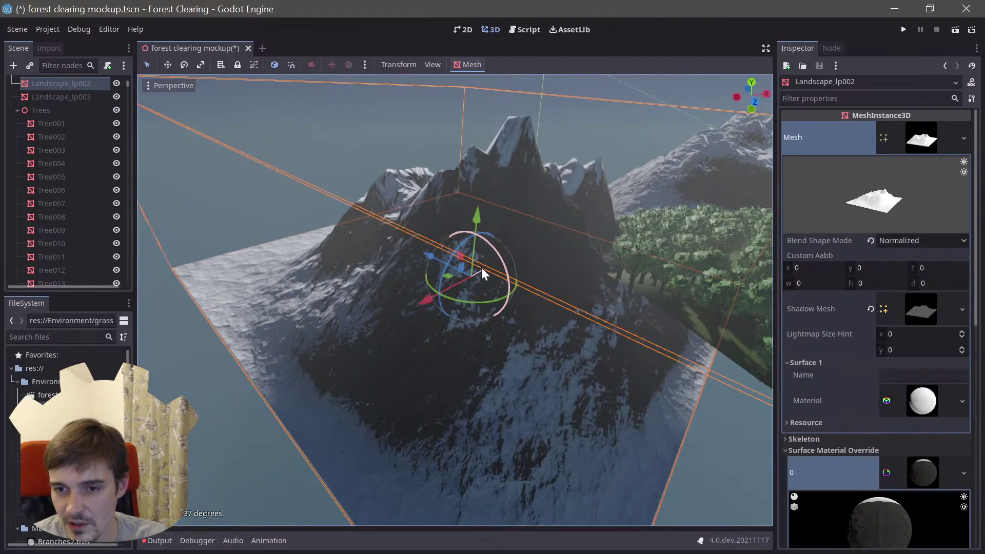
pyautogui.moveTo(481, 267); pyautogui.dragTo(484, 264)
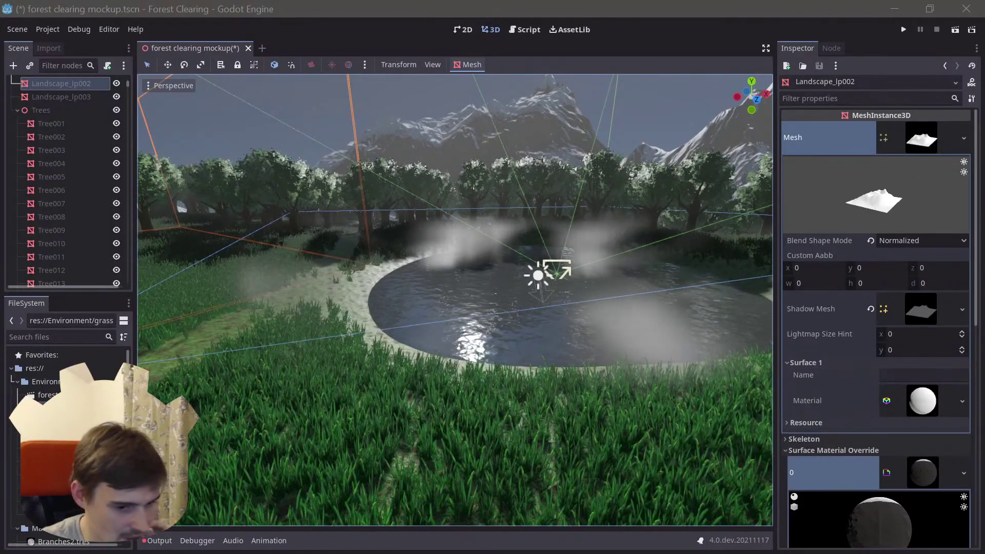
# - Turn the editor into a smaller floating window, adjust its size and position, and maximize it again
pyautogui.moveTo(409, 142); pyautogui.dragTo(429, 134, button='right')
pyautogui.moveTo(533, 8); pyautogui.dragTo(501, 85)
pyautogui.moveTo(743, 404); pyautogui.dragTo(808, 453)
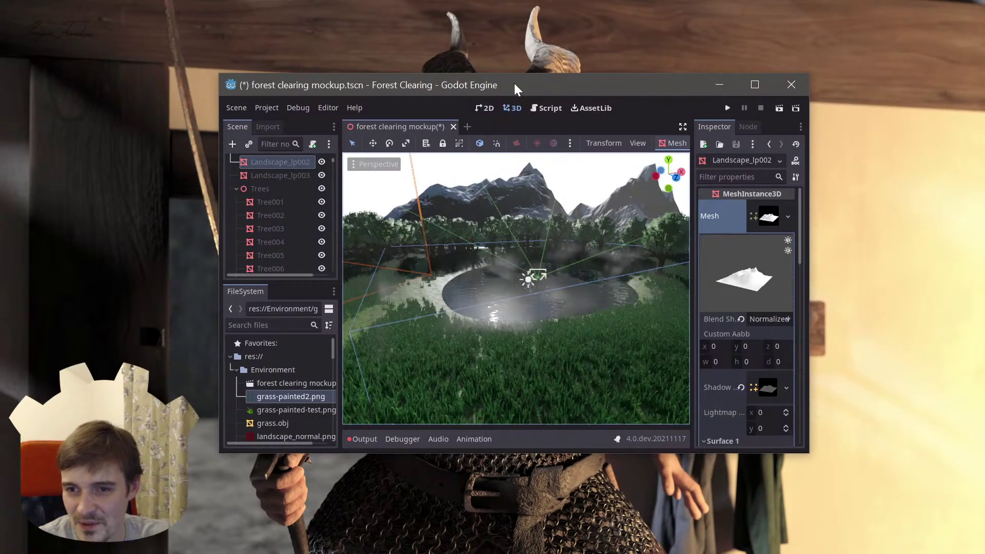
pyautogui.moveTo(512, 87); pyautogui.dragTo(510, 88)
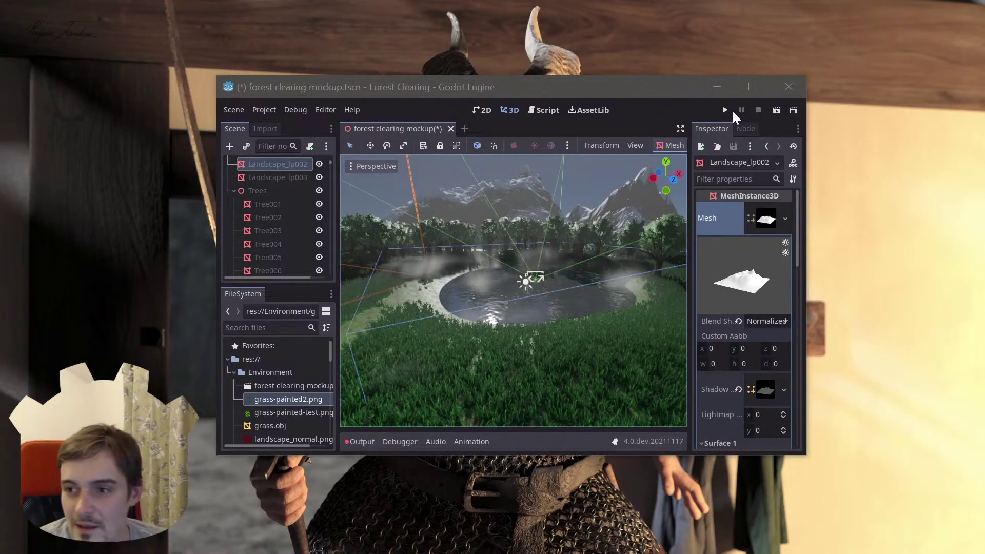
pyautogui.click(752, 88)
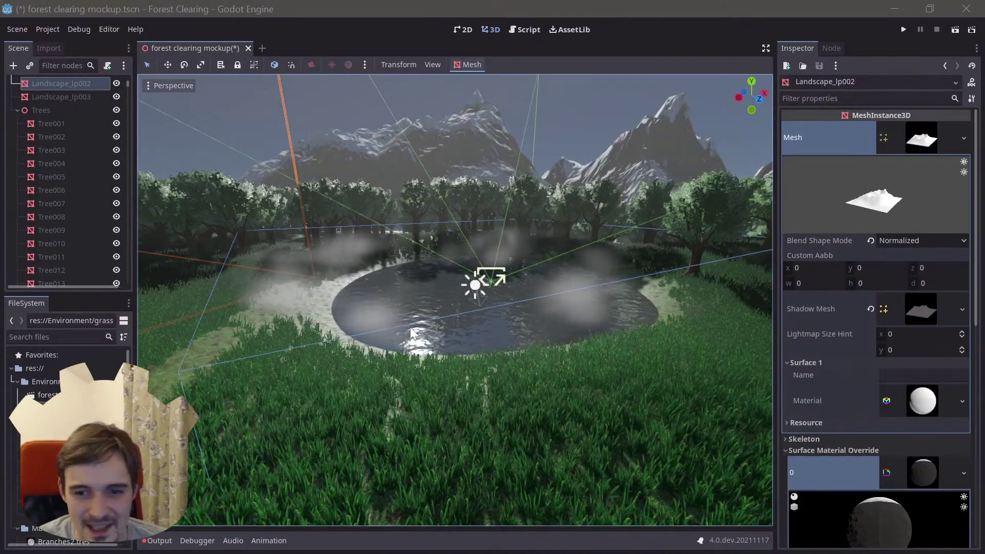
# - Look over the pond, the sandy path and the grassy banks of the clearing from several viewpoints
pyautogui.moveTo(410, 328); pyautogui.dragTo(419, 327, button='right')
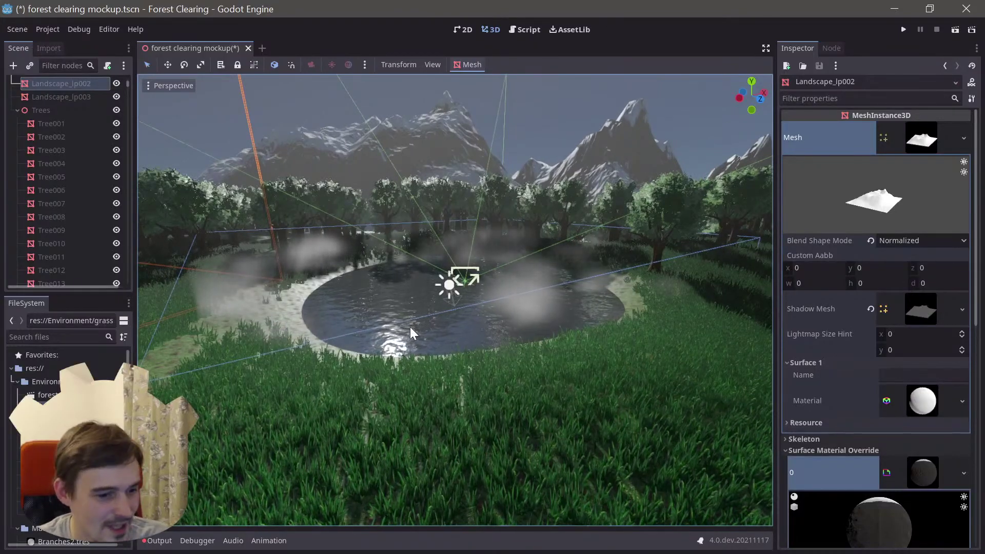
pyautogui.press('s')
pyautogui.moveTo(411, 327); pyautogui.dragTo(449, 338, button='right')
pyautogui.press('w')
pyautogui.press('s')
pyautogui.press('s')
pyautogui.moveTo(383, 342); pyautogui.dragTo(384, 338, button='right')
pyautogui.press('d')
pyautogui.press('s')
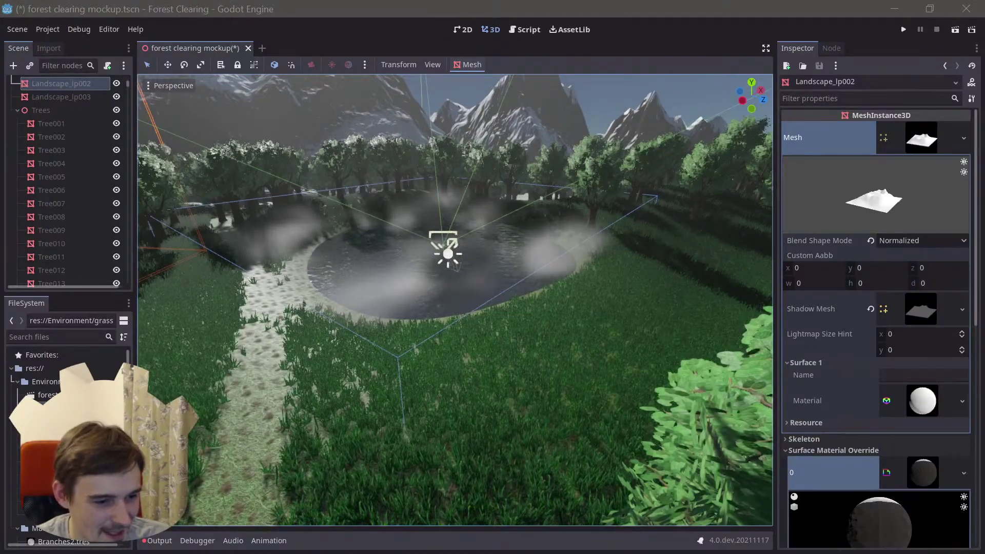
pyautogui.press('w')
pyautogui.moveTo(369, 313); pyautogui.dragTo(394, 310, button='right')
pyautogui.press('d')
pyautogui.press('a')
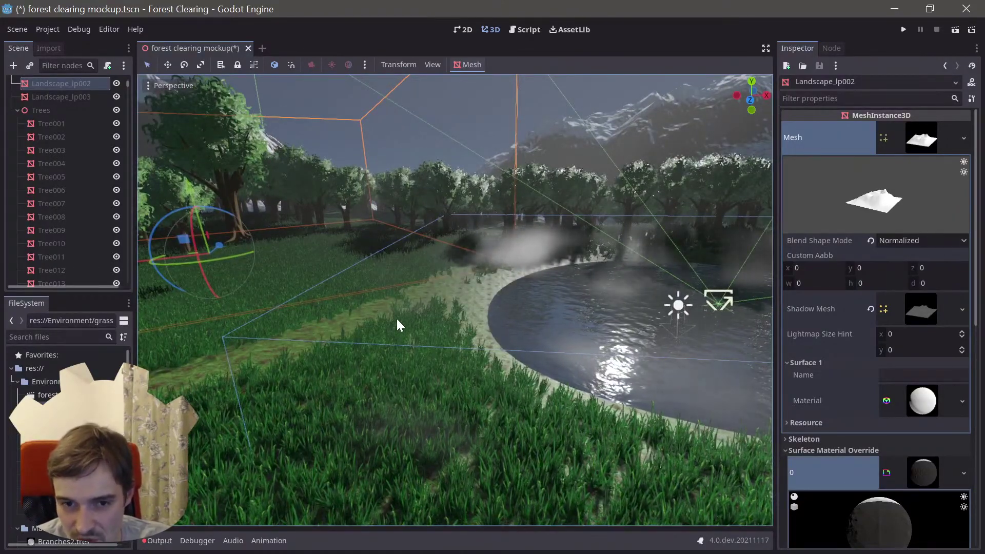
# - Select the Ground node in the scene and open its attached GenerateInstances.gd script
pyautogui.scroll(3, 82, 136)
pyautogui.scroll(3, 89, 146)
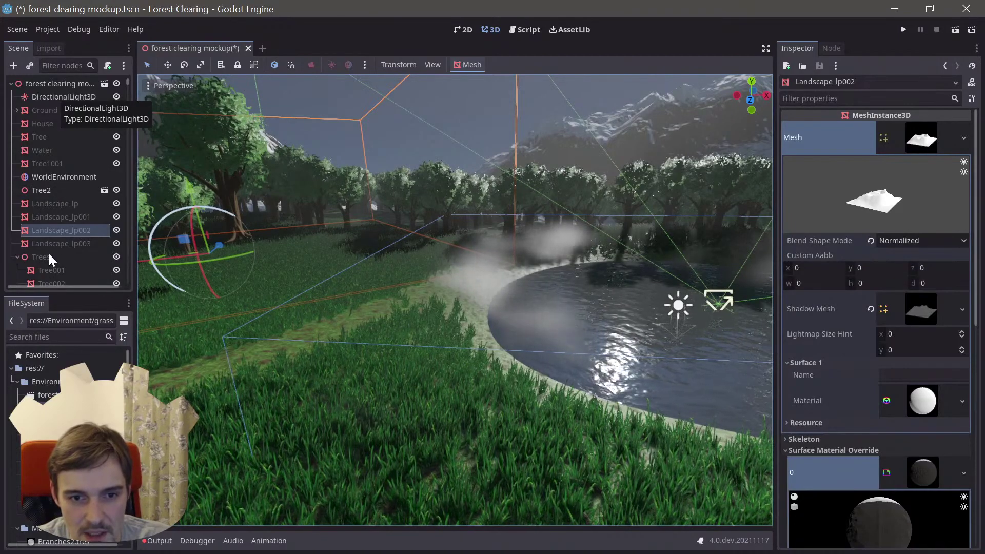
pyautogui.click(47, 110)
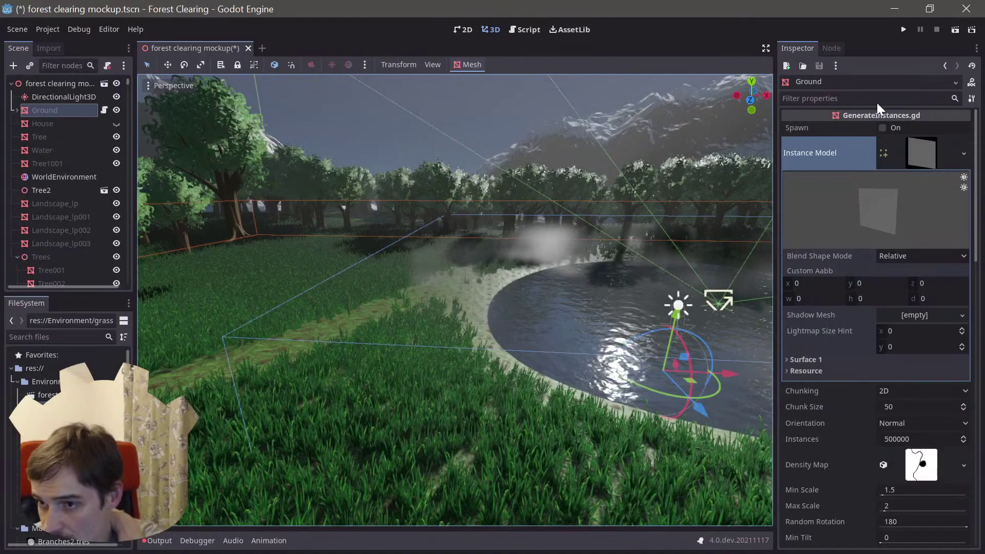
pyautogui.click(104, 110)
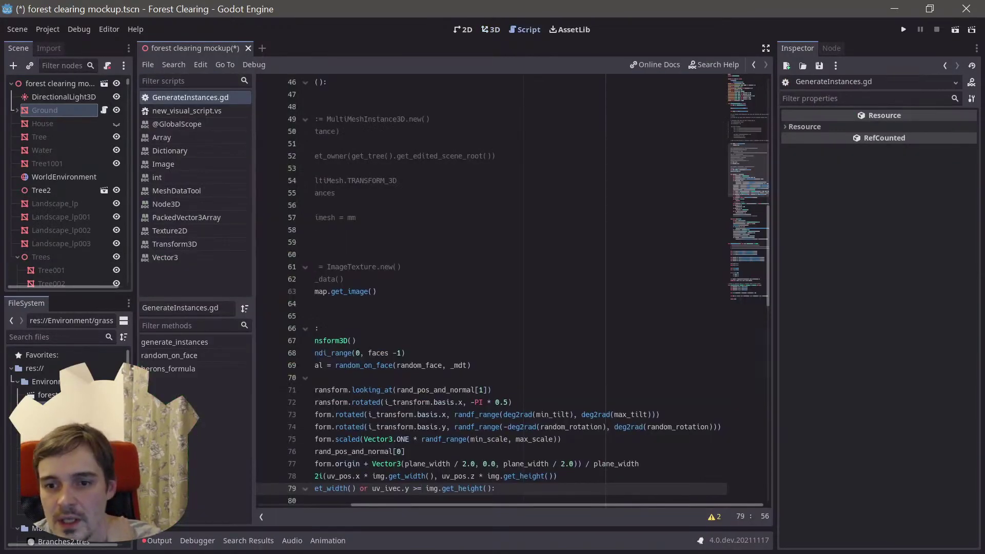
# - Read through GenerateInstances.gd from its exported variables to the loop that builds the MultiMeshInstance3D nodes
pyautogui.moveTo(471, 505); pyautogui.dragTo(376, 505)
pyautogui.scroll(10, 492, 290)
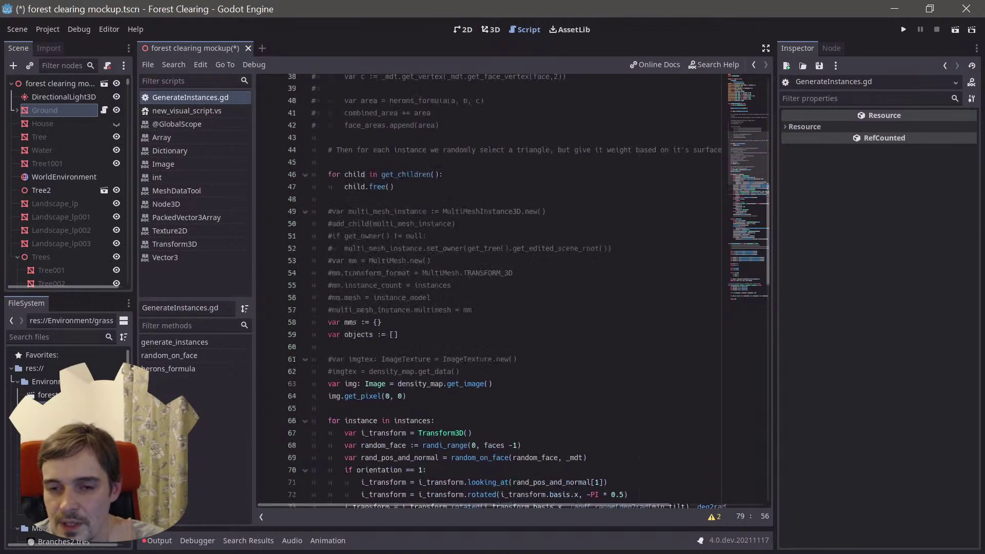
pyautogui.scroll(4, 492, 290)
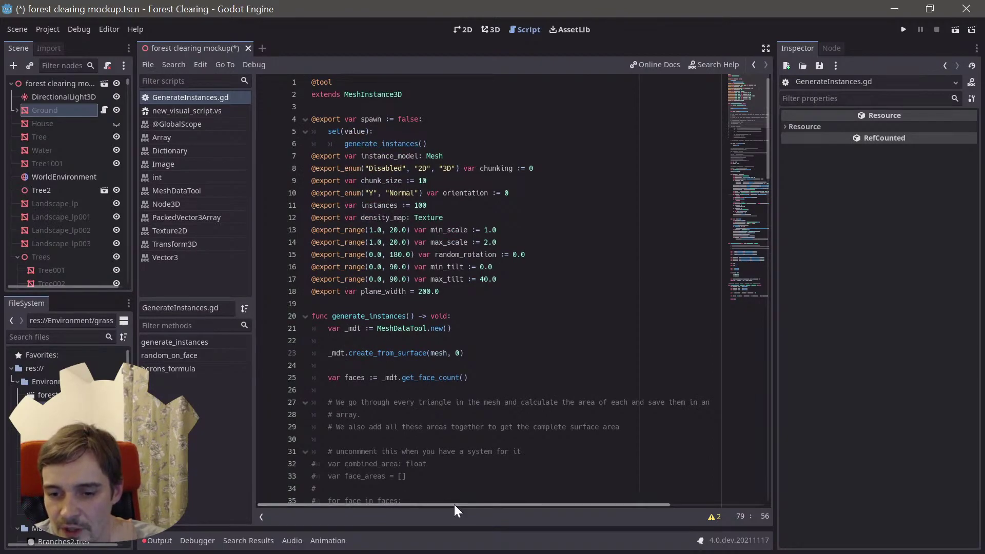
pyautogui.scroll(-5, 461, 308)
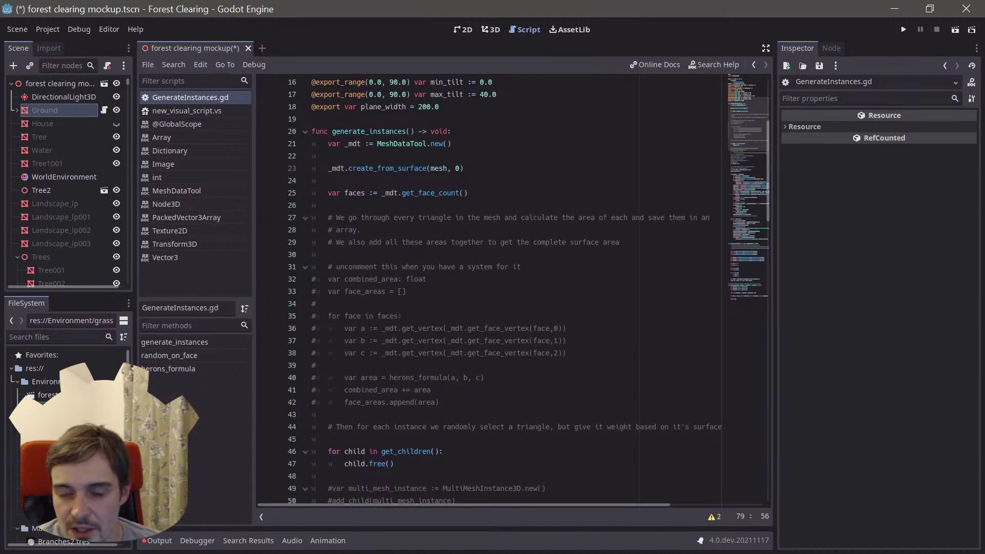
pyautogui.scroll(-12, 491, 290)
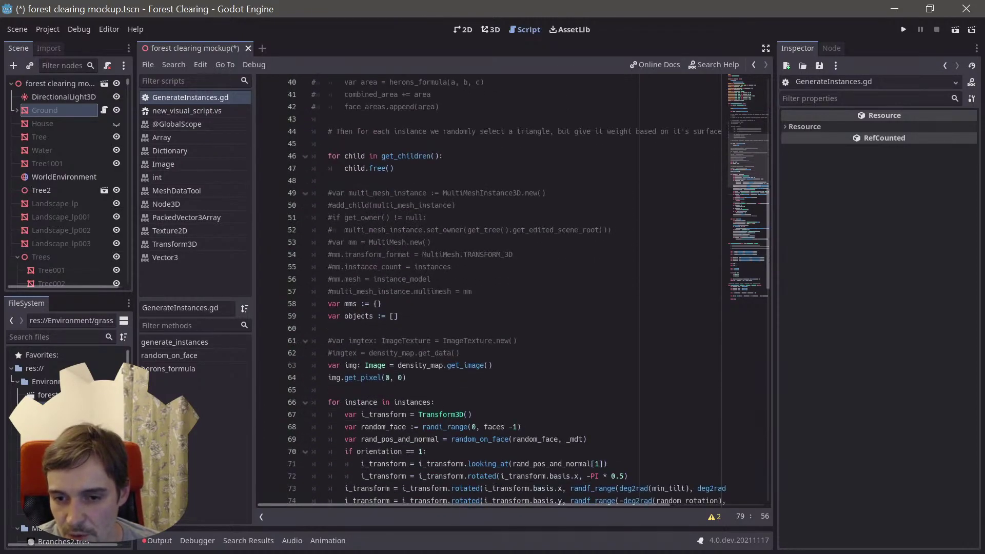
pyautogui.scroll(-4, 492, 290)
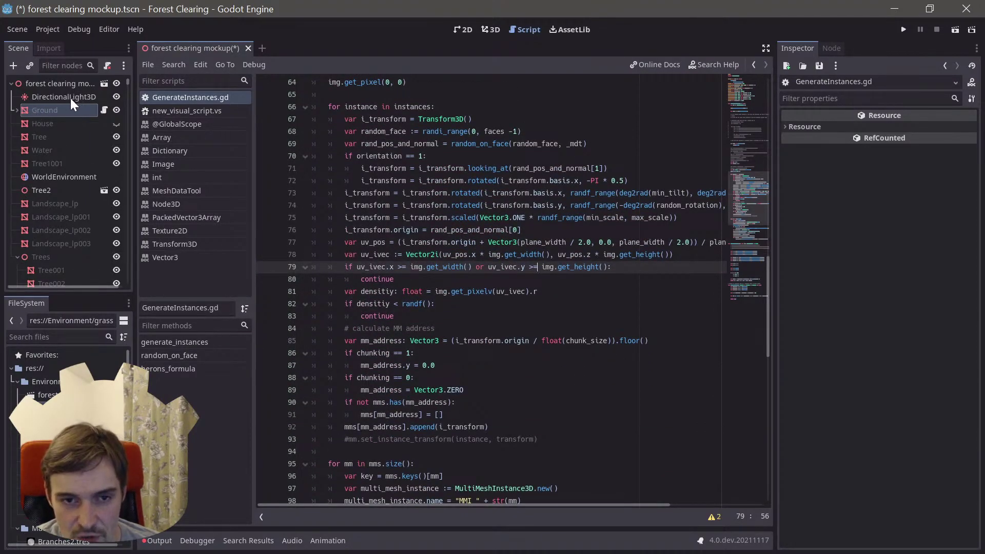
pyautogui.scroll(-4, 492, 290)
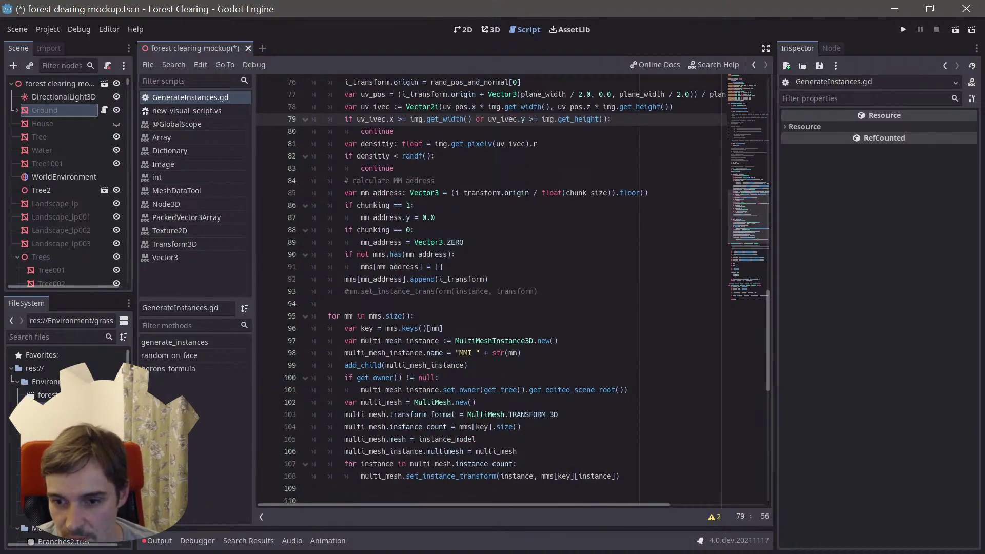
# - Select the Ground node, expand its list of generated MMI children, and select MMI 1 to find its area in the scene
pyautogui.click(86, 96)
pyautogui.click(81, 109)
pyautogui.moveTo(453, 421); pyautogui.dragTo(393, 349, button='middle')
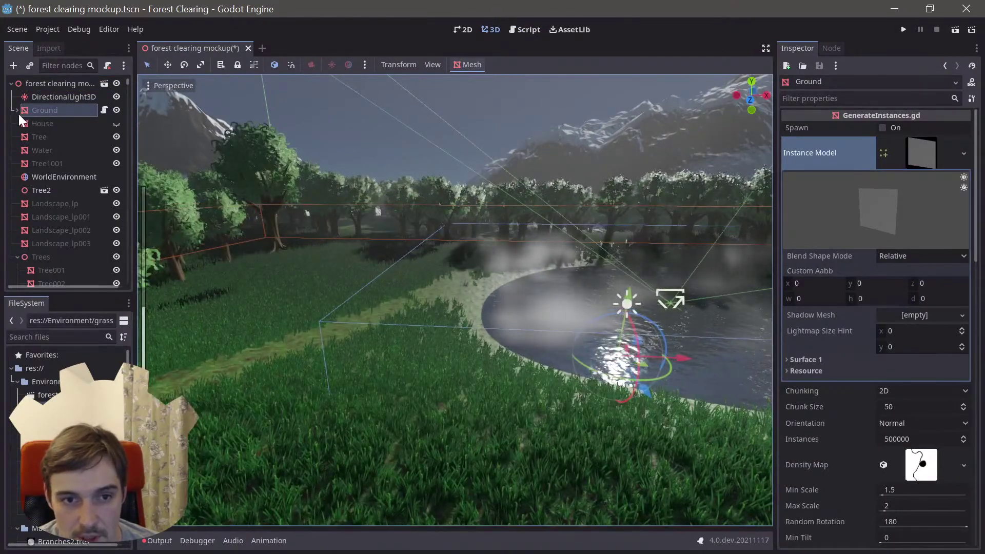
pyautogui.click(18, 110)
pyautogui.click(54, 135)
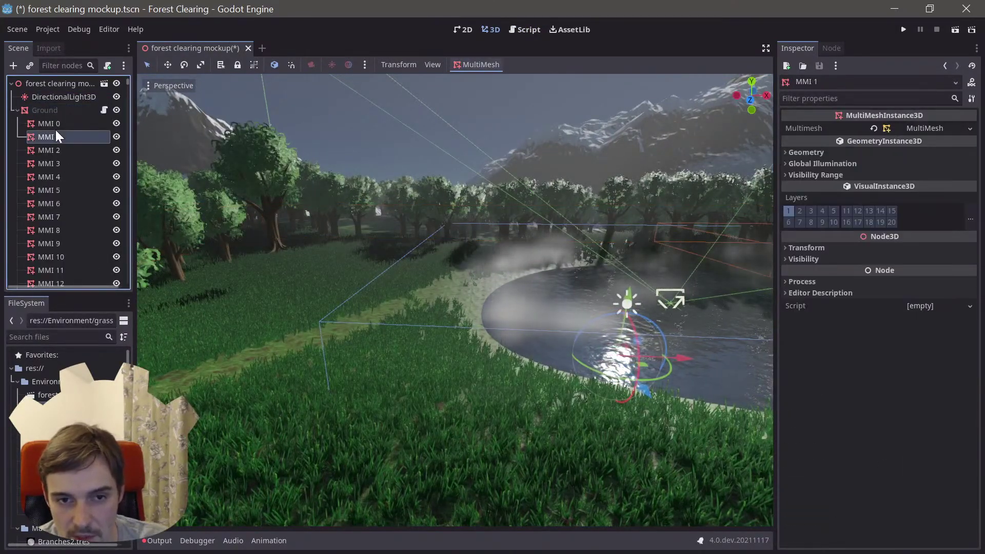
pyautogui.moveTo(455, 301); pyautogui.dragTo(556, 319, button='middle')
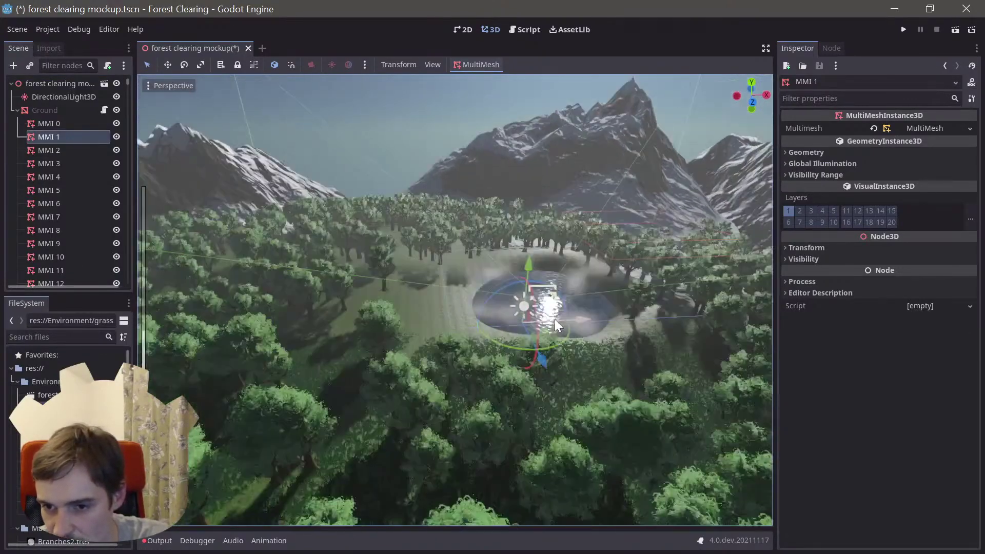
# - Select MMI 2, MMI 4, MMI 6 and MMI 8 in turn and examine which patch of grass each covers
pyautogui.click(41, 151)
pyautogui.click(44, 177)
pyautogui.click(50, 205)
pyautogui.click(54, 231)
pyautogui.scroll(10, 473, 317)
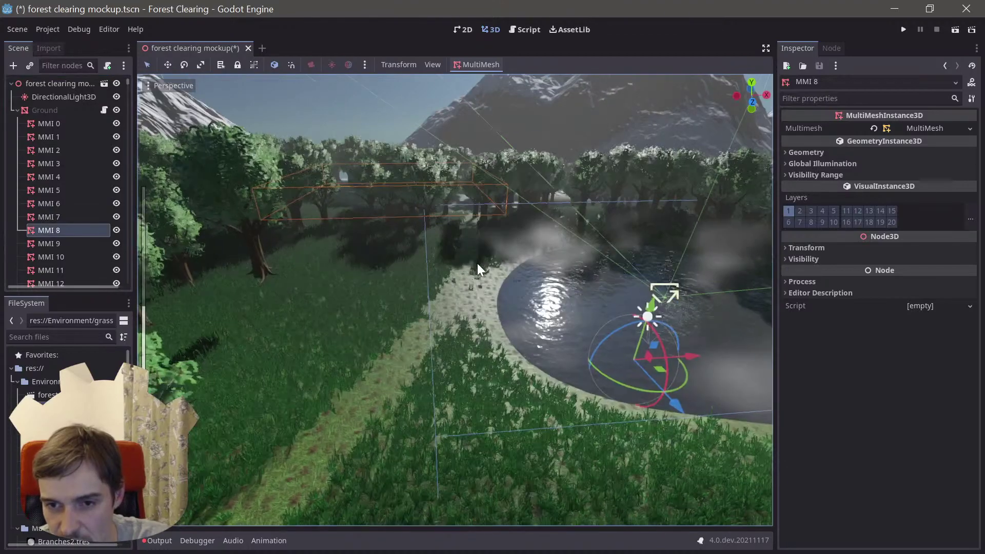
pyautogui.keyDown('shift'); pyautogui.moveTo(477, 265); pyautogui.dragTo(500, 367, button='middle'); pyautogui.keyUp('shift')
pyautogui.scroll(5, 449, 327)
pyautogui.moveTo(448, 327)
pyautogui.mouseDown(button='middle')
pyautogui.moveTo(429, 309)
pyautogui.moveTo(481, 353)
pyautogui.moveTo(618, 411)
pyautogui.moveTo(501, 322)
pyautogui.moveTo(635, 416)
pyautogui.moveTo(652, 410)
pyautogui.mouseUp(button='middle')
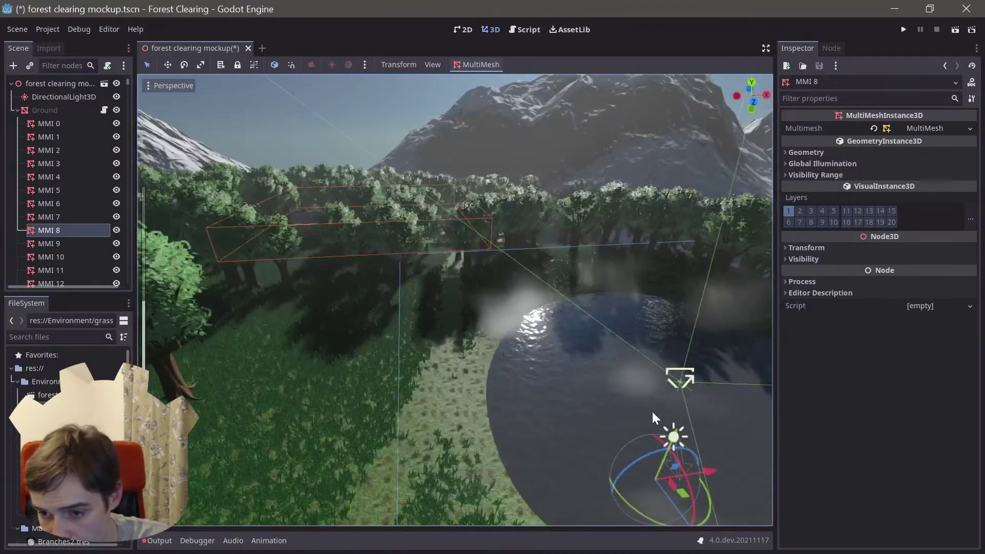
# - Try lifting the MMI 8 grass patch above the treetops to show it as a separate chunk
pyautogui.moveTo(679, 433); pyautogui.dragTo(719, 326)
pyautogui.keyDown('shift'); pyautogui.moveTo(560, 241); pyautogui.dragTo(504, 340, button='middle'); pyautogui.keyUp('shift')
pyautogui.scroll(8, 504, 340)
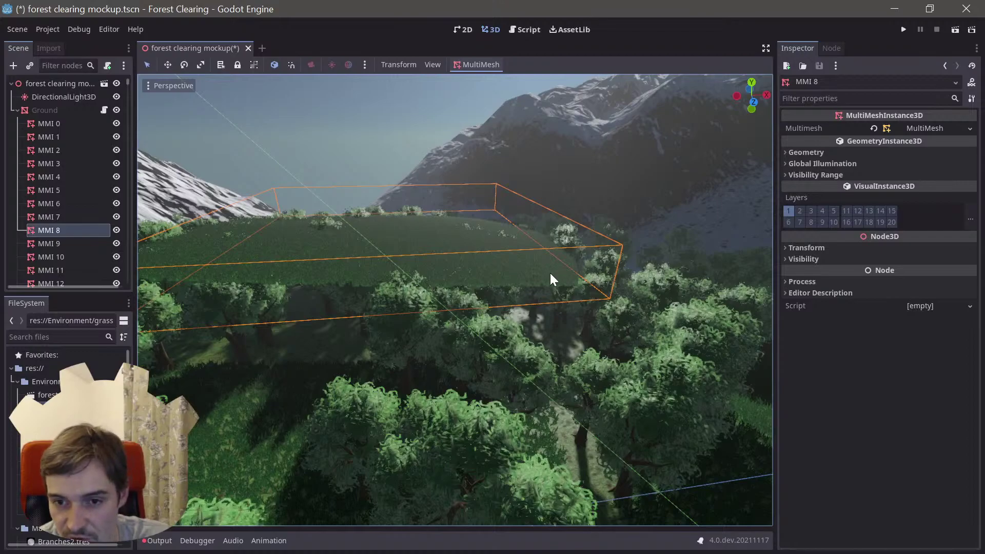
pyautogui.moveTo(537, 364)
pyautogui.mouseDown(button='middle')
pyautogui.moveTo(640, 411)
pyautogui.moveTo(755, 402)
pyautogui.moveTo(221, 400)
pyautogui.moveTo(612, 373)
pyautogui.moveTo(578, 276)
pyautogui.moveTo(599, 339)
pyautogui.moveTo(538, 276)
pyautogui.mouseUp(button='middle')
pyautogui.scroll(-2, 606, 378)
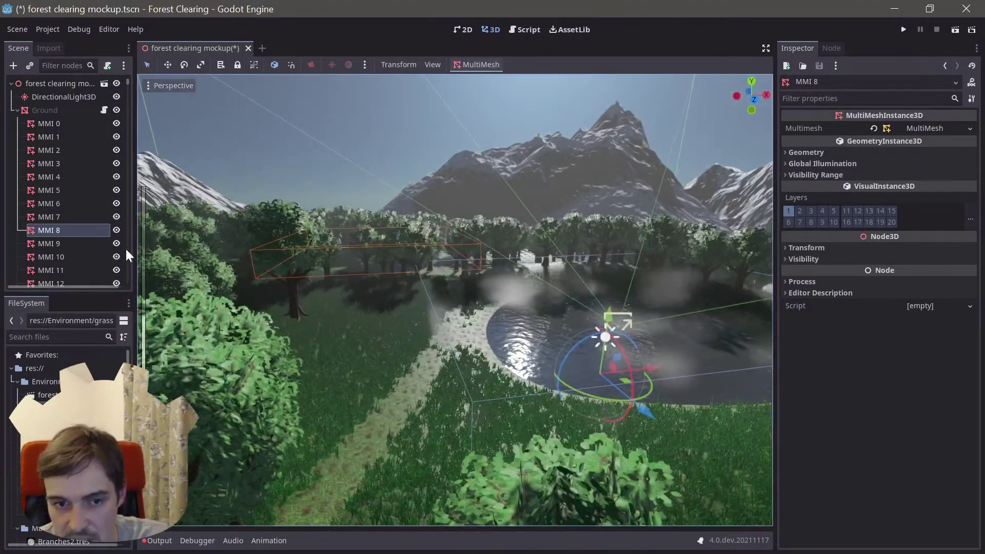
pyautogui.scroll(-2, 77, 437)
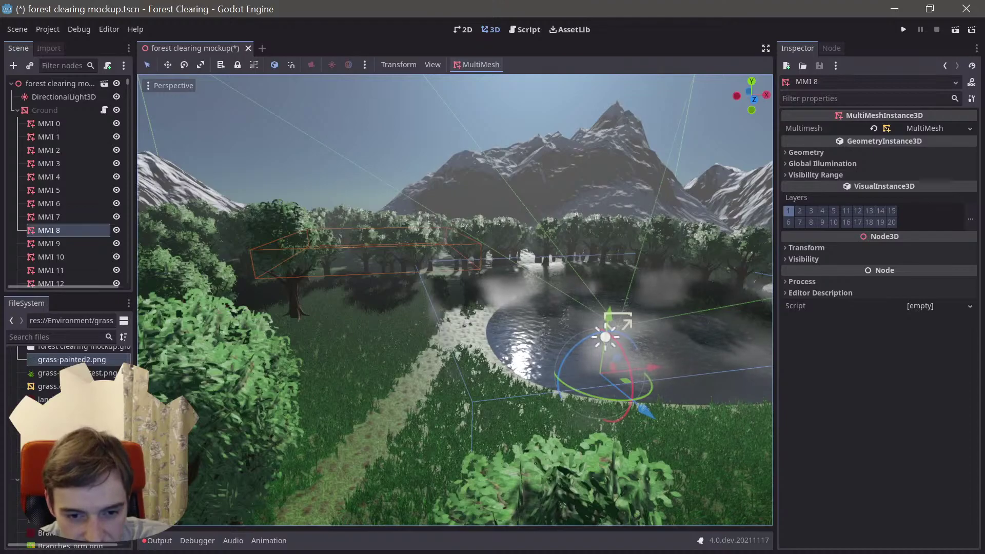
pyautogui.doubleClick(66, 440)
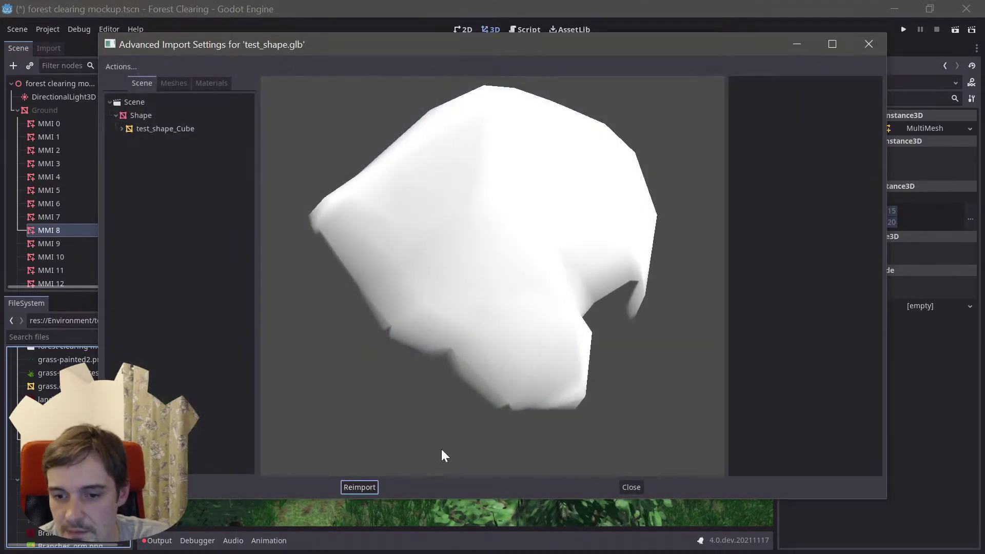
pyautogui.click(630, 488)
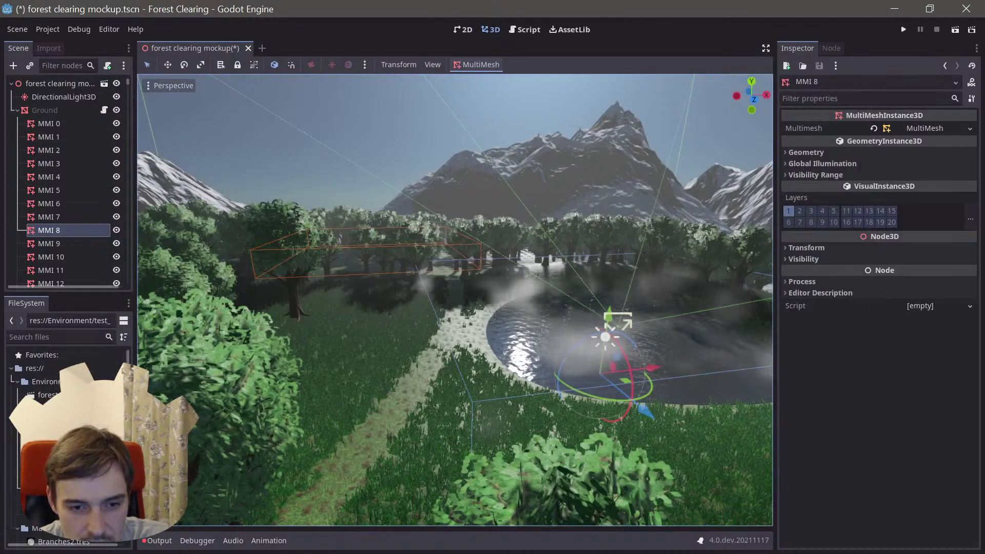
# - Open the test_shape.tscn scene from the project's root folder and look at the shape covered in instanced planes
pyautogui.click(17, 382)
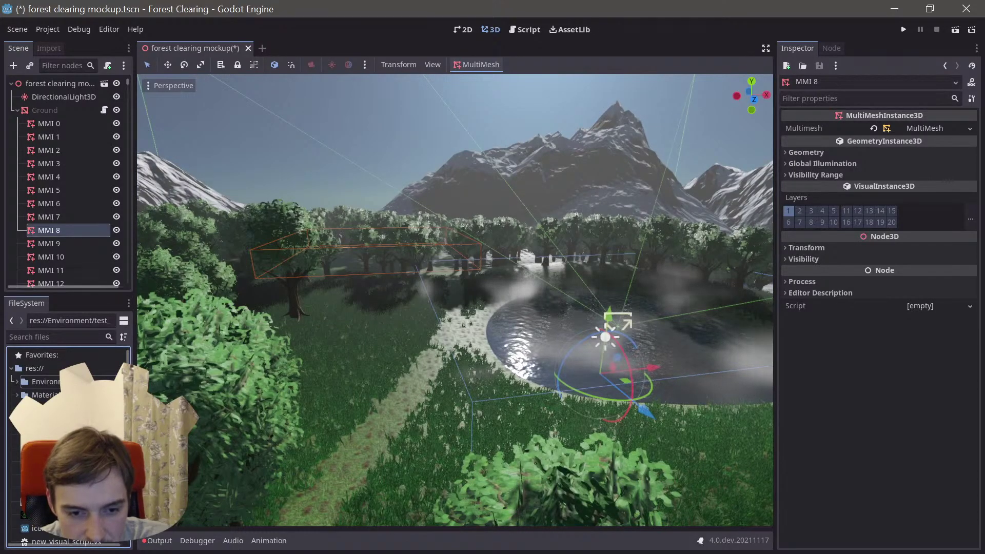
pyautogui.scroll(-2, 67, 370)
pyautogui.doubleClick(57, 520)
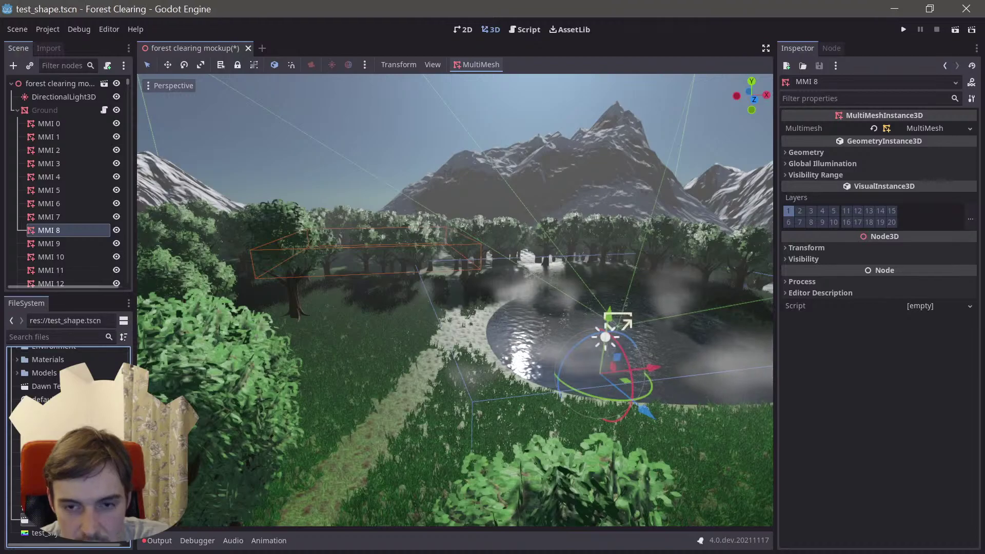
pyautogui.moveTo(511, 276); pyautogui.dragTo(327, 210, button='middle')
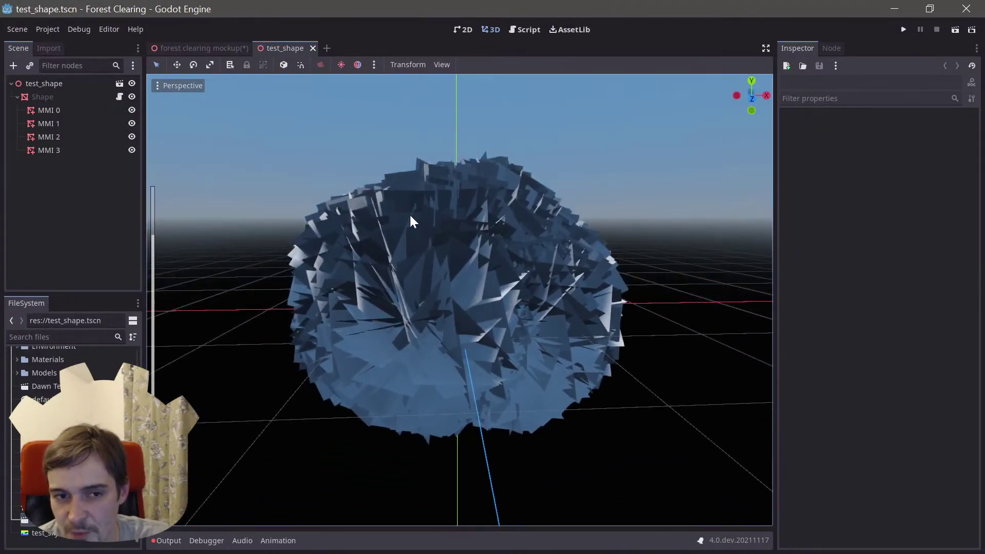
# - Try moving the test shape's MMI 0 chunk down the Y axis to expose the mesh beneath, and undo the move
pyautogui.click(493, 245)
pyautogui.moveTo(458, 244); pyautogui.dragTo(456, 194)
pyautogui.hotkey('ctrl', 'z')
pyautogui.click(67, 110)
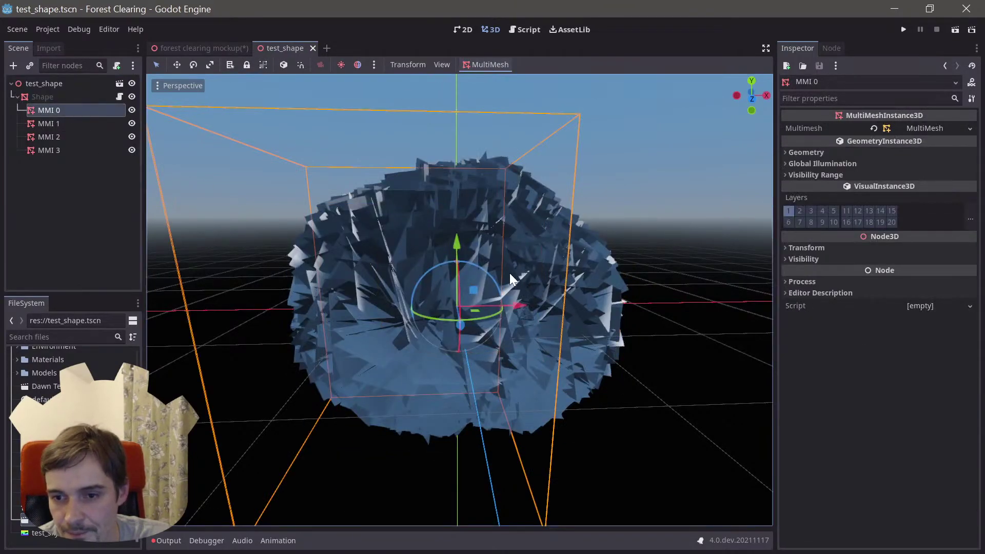
pyautogui.moveTo(459, 245); pyautogui.dragTo(456, 353)
pyautogui.scroll(-6, 455, 350)
pyautogui.moveTo(457, 348); pyautogui.dragTo(488, 392, button='middle')
pyautogui.scroll(3, 488, 393)
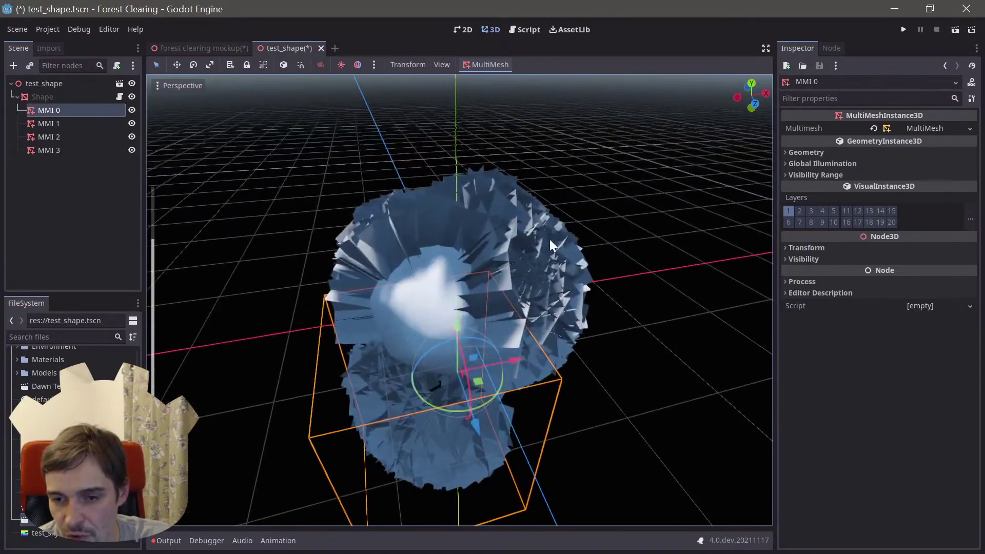
pyautogui.hotkey('ctrl', 'z')
pyautogui.moveTo(636, 251); pyautogui.dragTo(510, 281, button='middle')
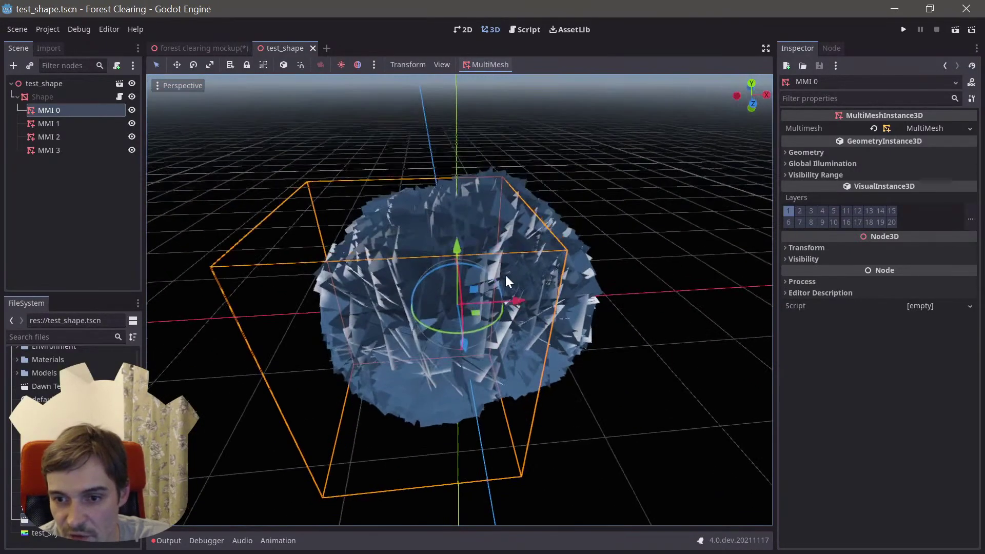
# - Return to the forest clearing mockup scene, look along the grassy path, and collapse the Ground node's children
pyautogui.click(201, 48)
pyautogui.moveTo(549, 354); pyautogui.dragTo(495, 353, button='middle')
pyautogui.scroll(5, 494, 354)
pyautogui.keyDown('shift'); pyautogui.moveTo(377, 358); pyautogui.dragTo(346, 267, button='middle'); pyautogui.keyUp('shift')
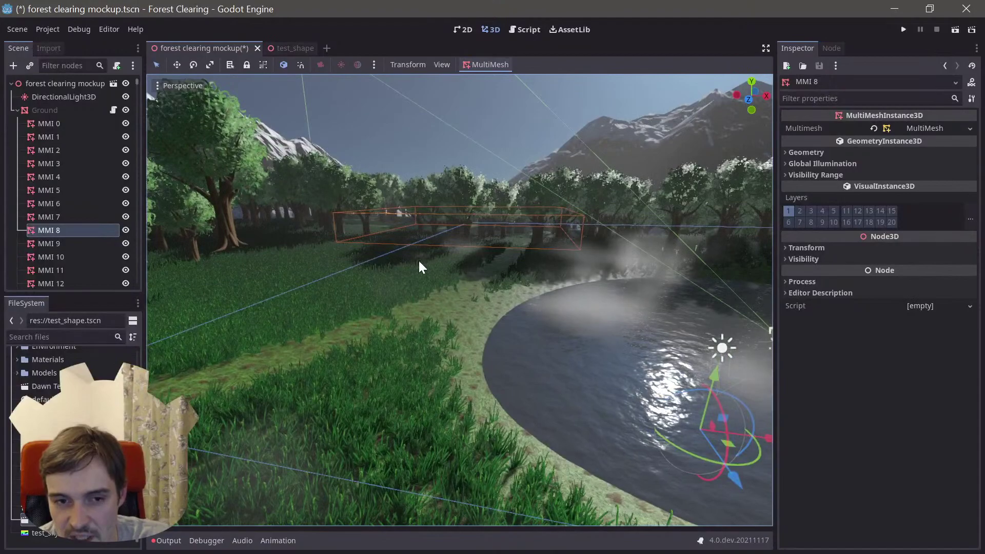
pyautogui.click(16, 109)
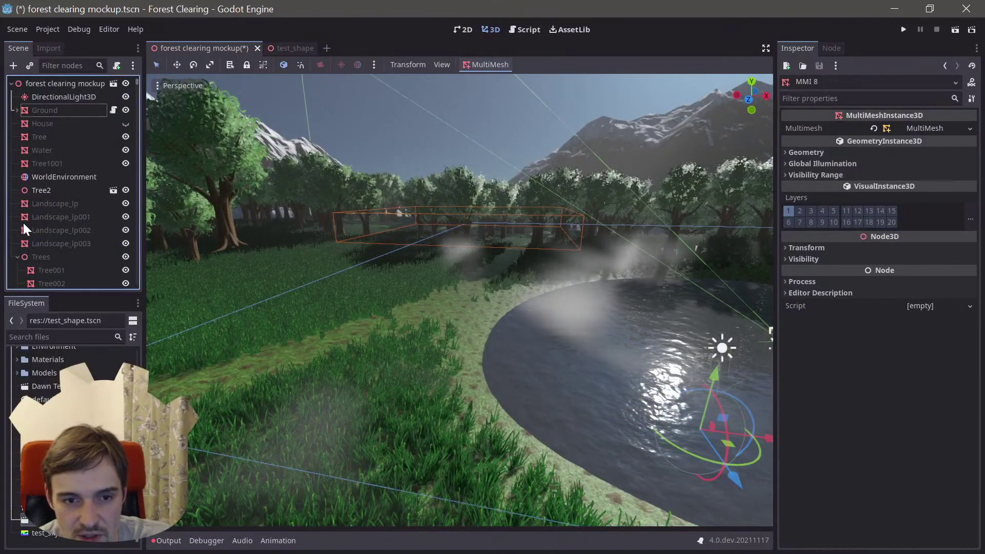
# - Hide the Trees group to view the open grass and mountains, and show it again
pyautogui.click(125, 256)
pyautogui.moveTo(441, 328); pyautogui.dragTo(239, 258, button='middle')
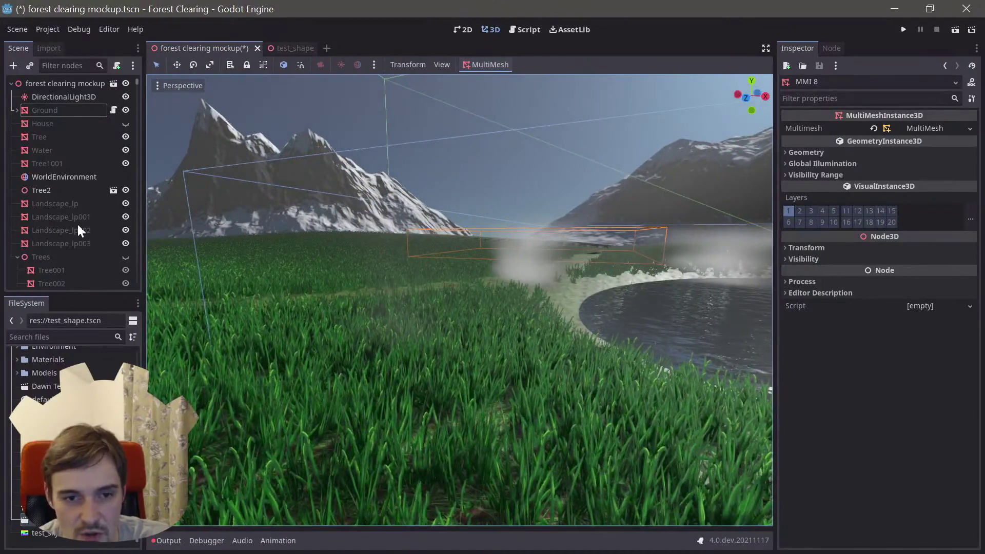
pyautogui.click(126, 256)
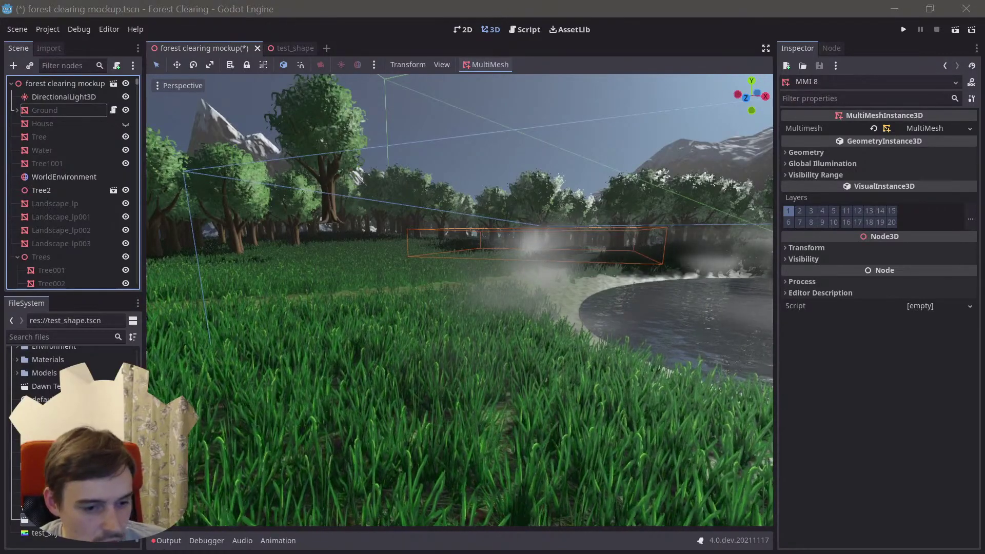
# - Fly back and forth over the clearing to examine the pond, the fog and the mountains behind the trees
pyautogui.moveTo(351, 267); pyautogui.dragTo(374, 262, button='right')
pyautogui.press('s')
pyautogui.press('s')
pyautogui.press('w')
pyautogui.press('s')
pyautogui.press('w')
pyautogui.press('s')
pyautogui.press('w')
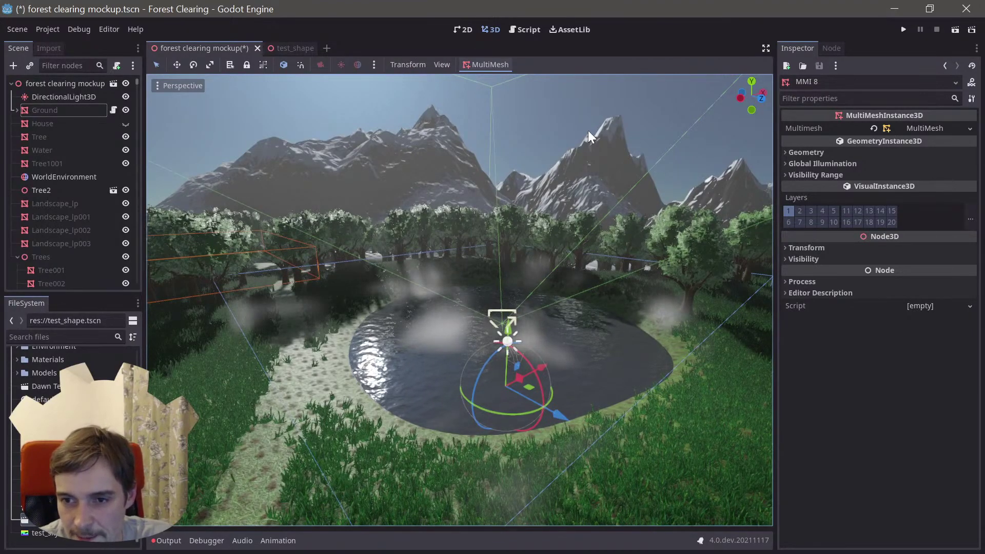
pyautogui.moveTo(500, 208); pyautogui.dragTo(456, 217, button='right')
pyautogui.press('s')
pyautogui.press('w')
# - Examine the grass, the shaded tree line, the path and the pond's sandy bank from closer viewpoints
pyautogui.moveTo(292, 257); pyautogui.dragTo(319, 230, button='right')
pyautogui.moveTo(378, 280); pyautogui.dragTo(356, 271, button='right')
pyautogui.press('w')
pyautogui.press('a')
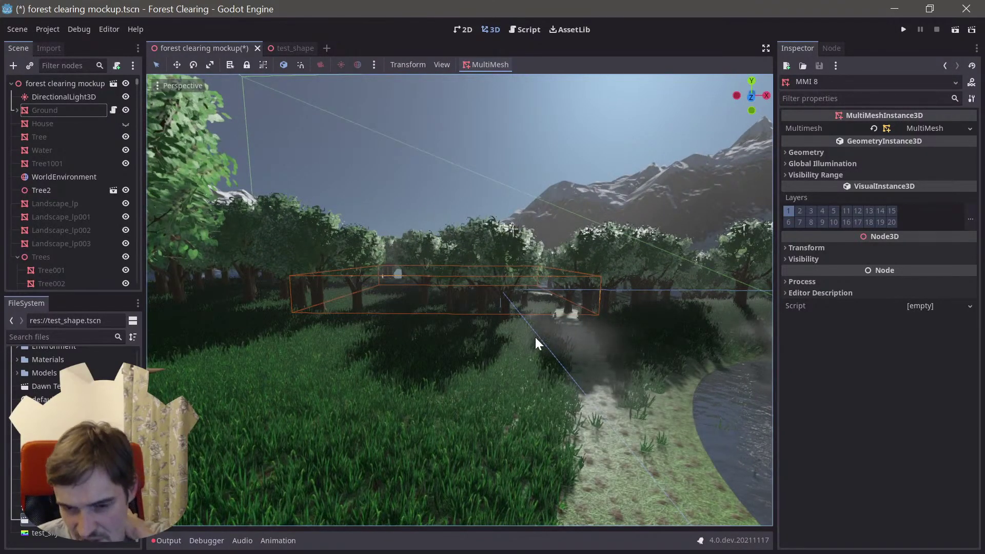
pyautogui.moveTo(535, 329); pyautogui.dragTo(563, 333, button='right')
pyautogui.press('w')
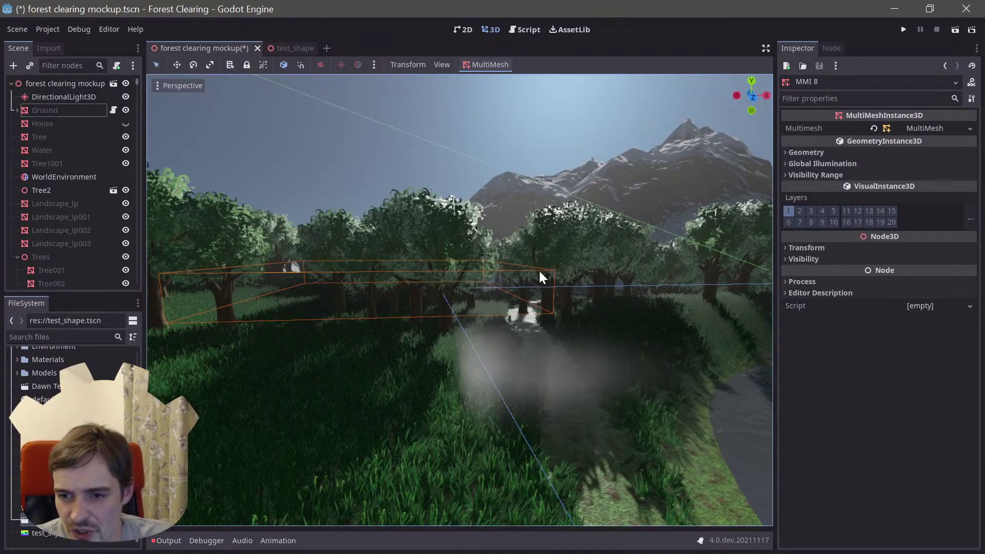
pyautogui.press('w')
pyautogui.moveTo(563, 333); pyautogui.dragTo(759, 333, button='right')
pyautogui.moveTo(545, 282); pyautogui.dragTo(372, 291, button='right')
pyautogui.press('s')
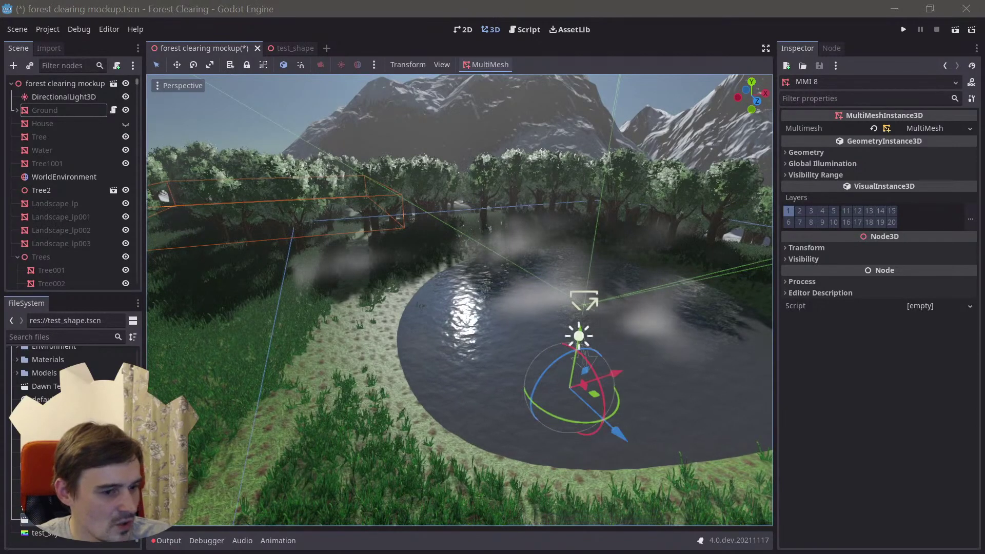
pyautogui.moveTo(528, 482); pyautogui.dragTo(420, 478, button='right')
pyautogui.moveTo(436, 351); pyautogui.dragTo(613, 303, button='right')
pyautogui.moveTo(534, 341)
pyautogui.mouseDown(button='right')
pyautogui.moveTo(523, 374)
pyautogui.moveTo(534, 341)
pyautogui.mouseUp(button='right')
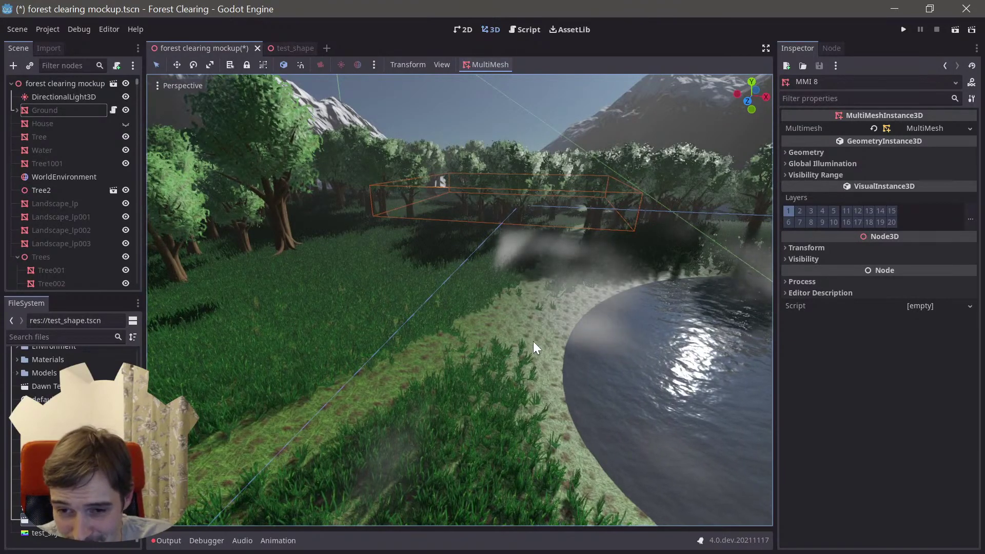
pyautogui.moveTo(511, 333); pyautogui.dragTo(251, 173, button='right')
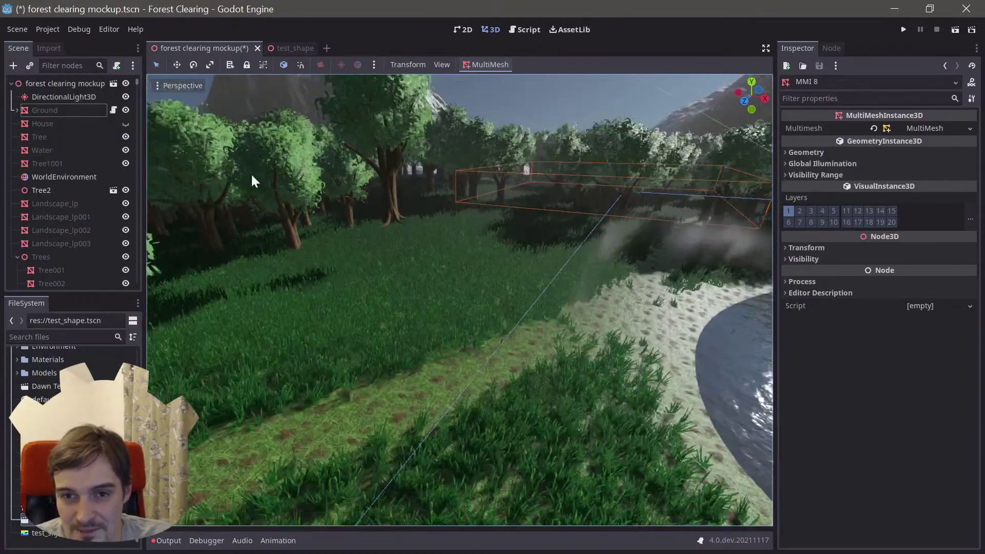
# - Create a new scene with a Node3D root and add a MeshInstance3D as its child
pyautogui.click(328, 48)
pyautogui.click(75, 114)
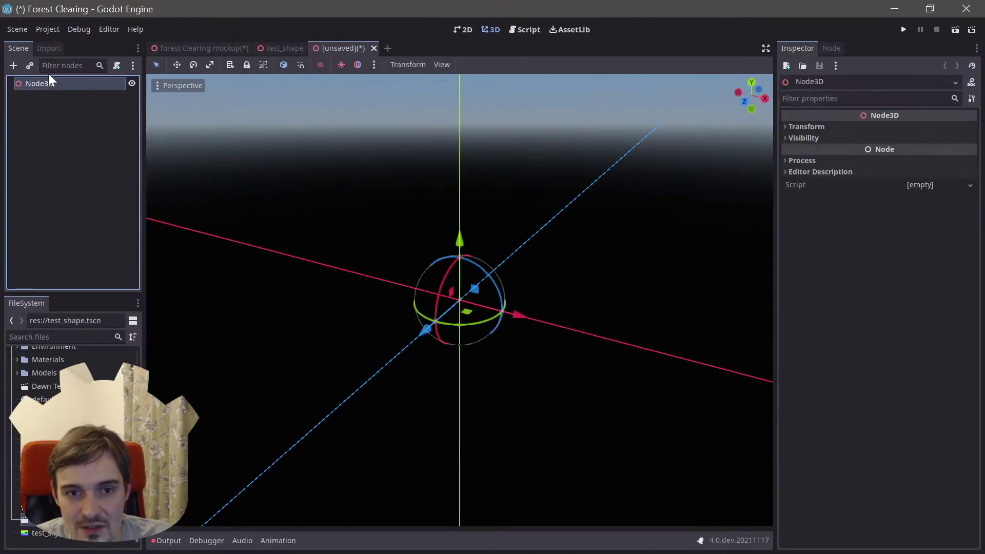
pyautogui.click(13, 65)
pyautogui.write('mes')
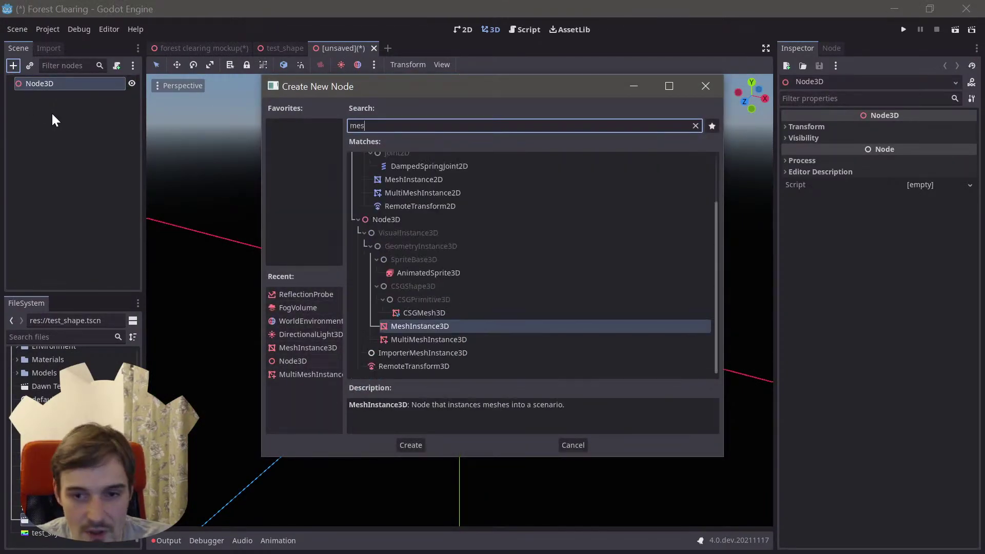
pyautogui.write('hni')
pyautogui.press('BackSpace')
pyautogui.press('BackSpace')
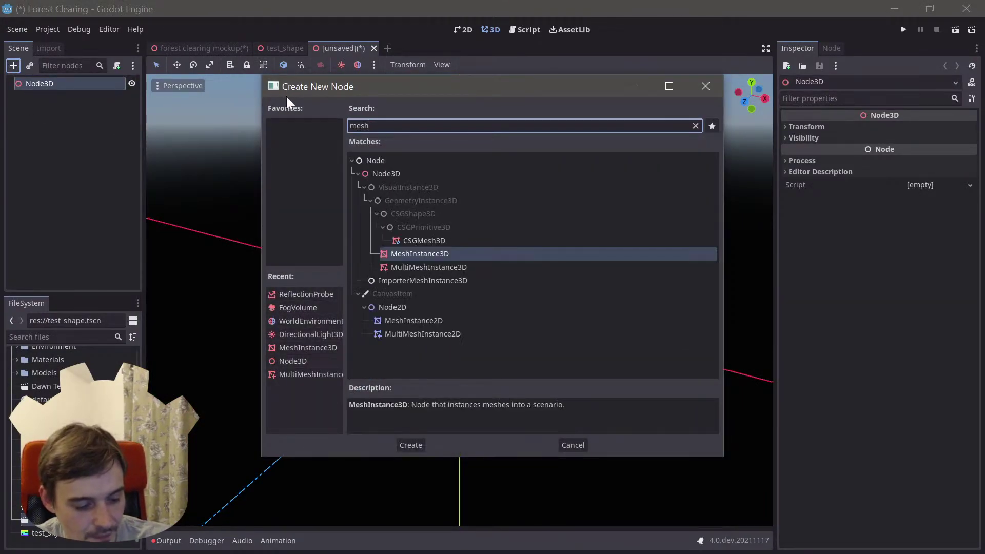
pyautogui.write('i')
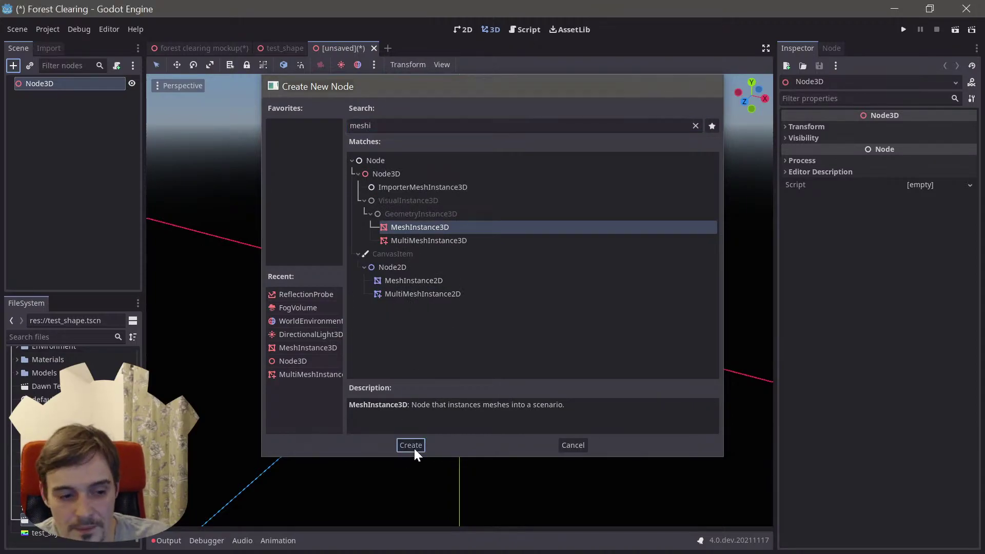
pyautogui.click(413, 446)
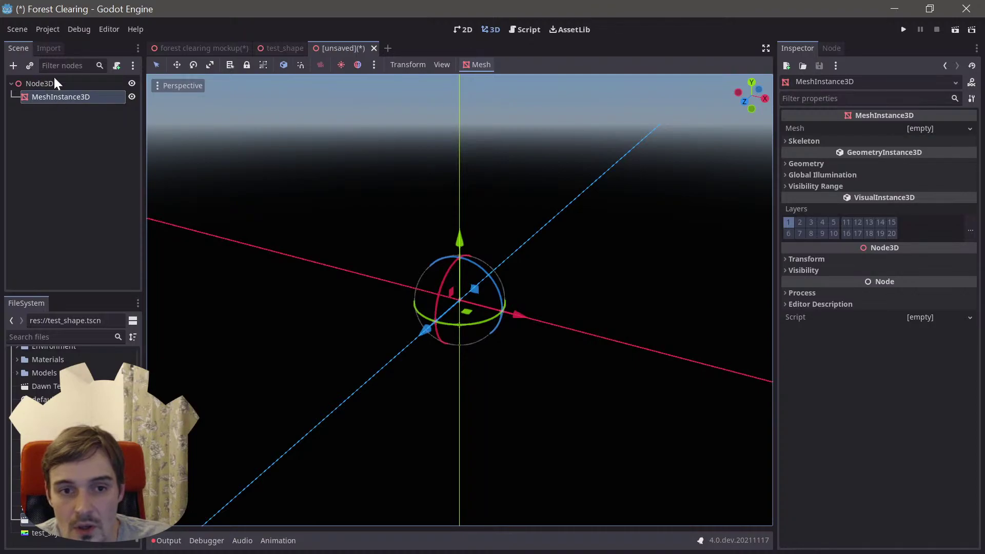
# - Give the MeshInstance3D a new PlaneMesh and a new StandardMaterial3D as its surface material override
pyautogui.click(949, 129)
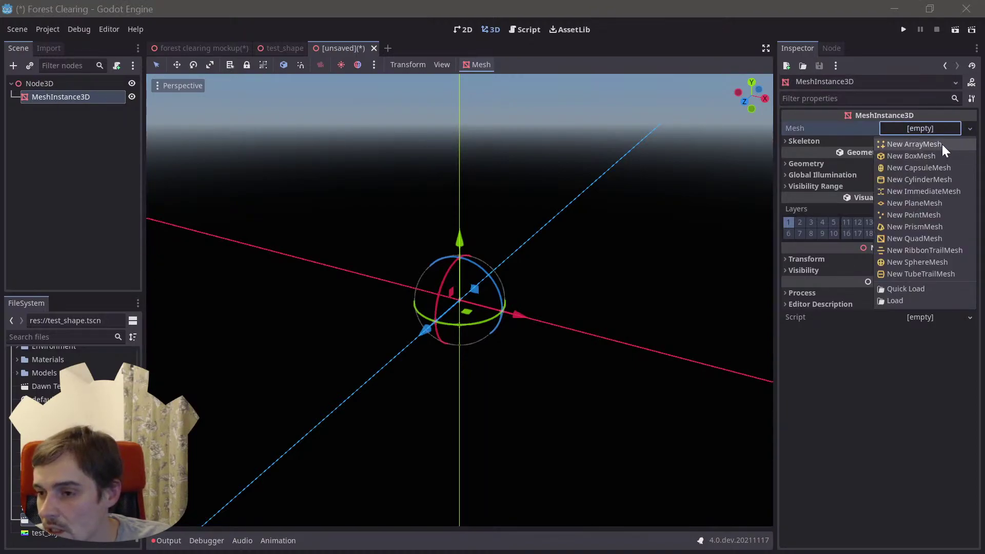
pyautogui.click(942, 205)
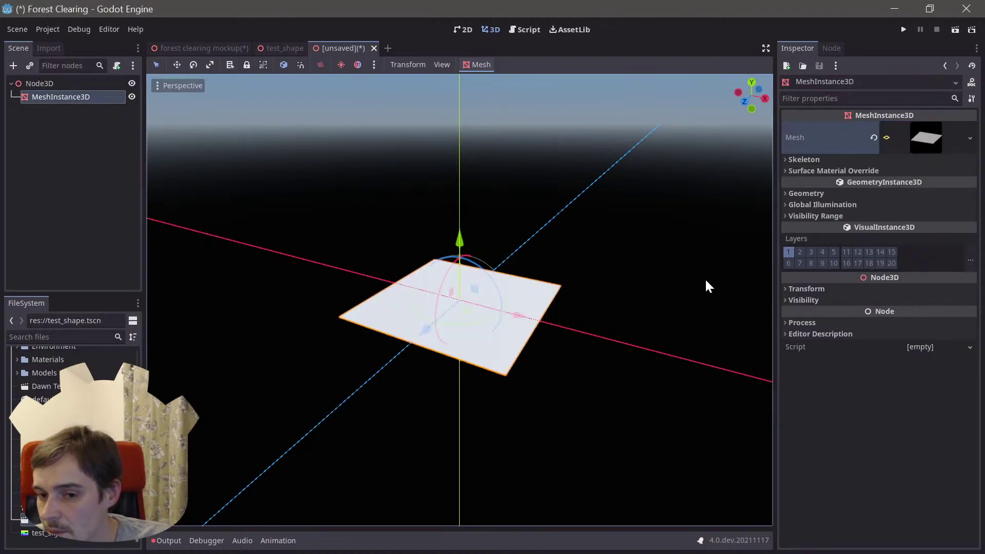
pyautogui.click(793, 171)
pyautogui.click(970, 184)
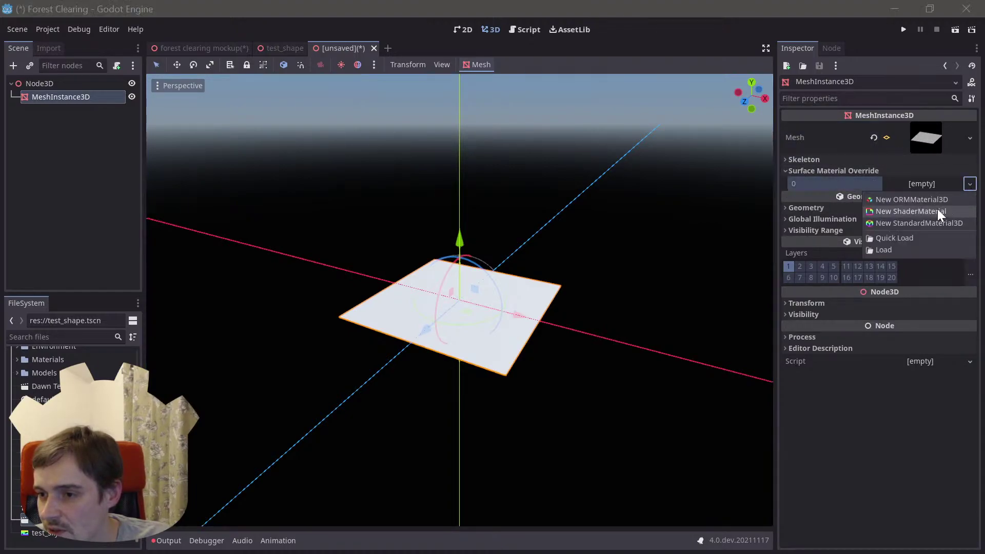
pyautogui.click(932, 222)
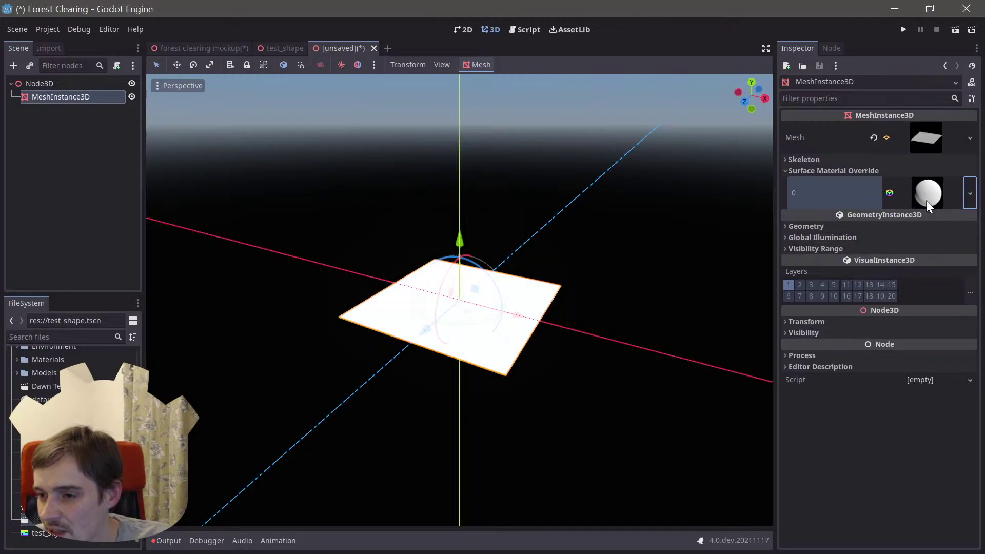
# - Expand the plane material's Transparency settings and list the available transparency modes
pyautogui.scroll(-3, 616, 362)
pyautogui.scroll(5, 615, 361)
pyautogui.moveTo(614, 361); pyautogui.dragTo(627, 374, button='middle')
pyautogui.click(819, 325)
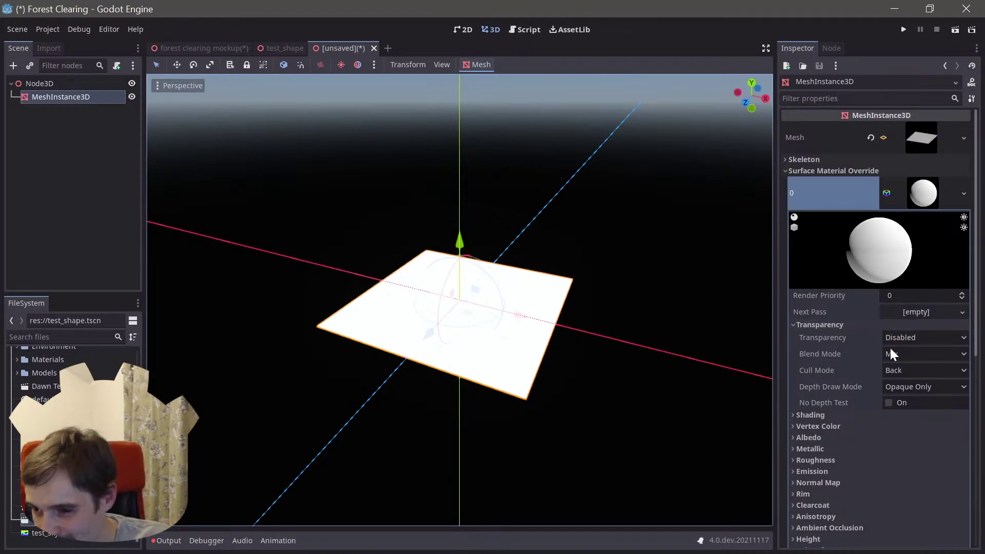
pyautogui.click(935, 337)
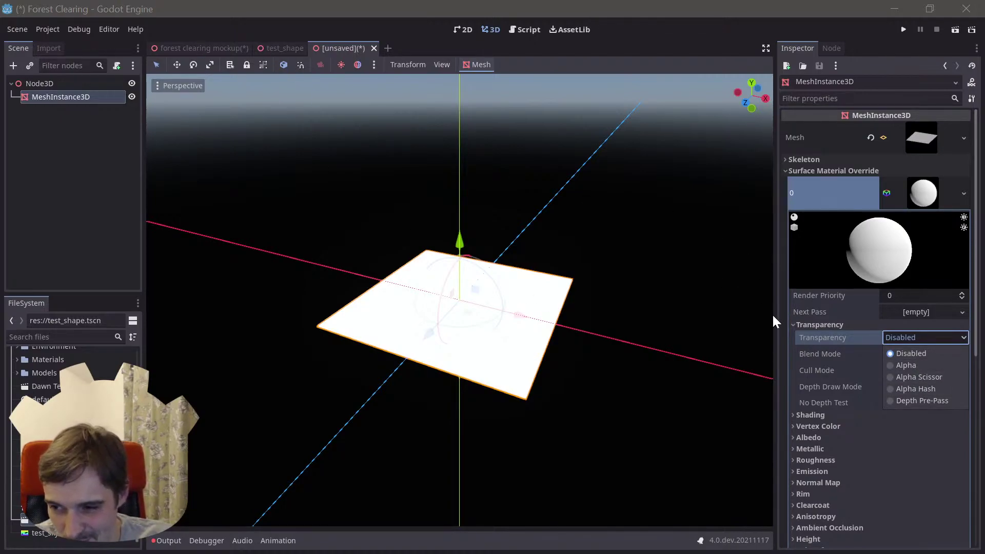
# - Return to the forest clearing mockup scene and examine the mountains, the shaded trees and the pond
pyautogui.click(197, 44)
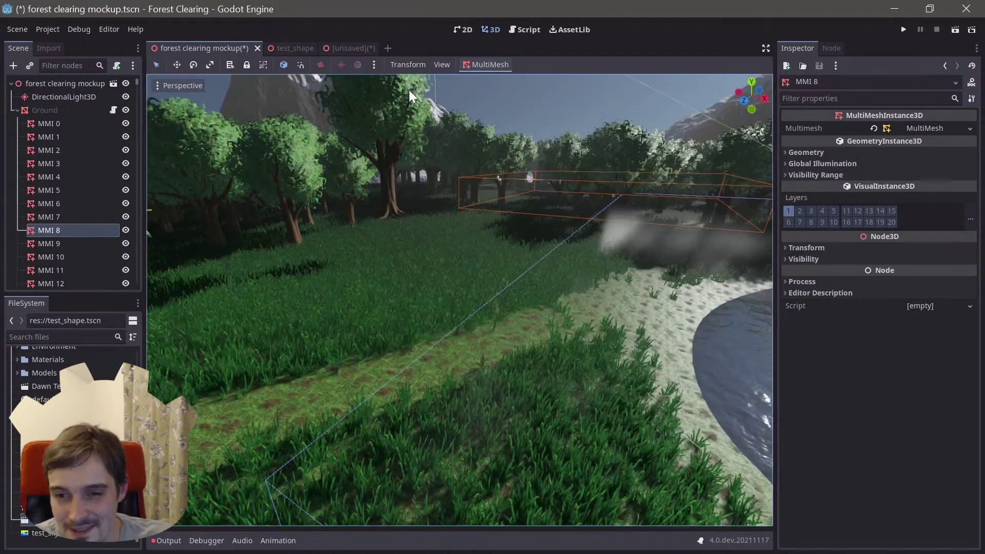
pyautogui.keyDown('shift'); pyautogui.moveTo(421, 162); pyautogui.dragTo(425, 206, button='middle'); pyautogui.keyUp('shift')
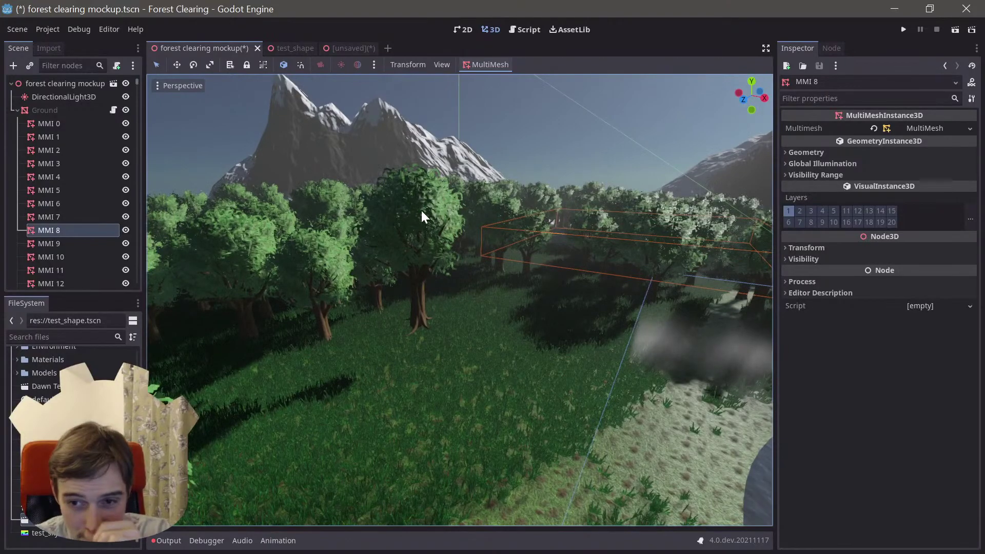
pyautogui.scroll(1, 446, 233)
pyautogui.keyDown('shift'); pyautogui.moveTo(552, 367); pyautogui.dragTo(501, 356, button='middle'); pyautogui.keyUp('shift')
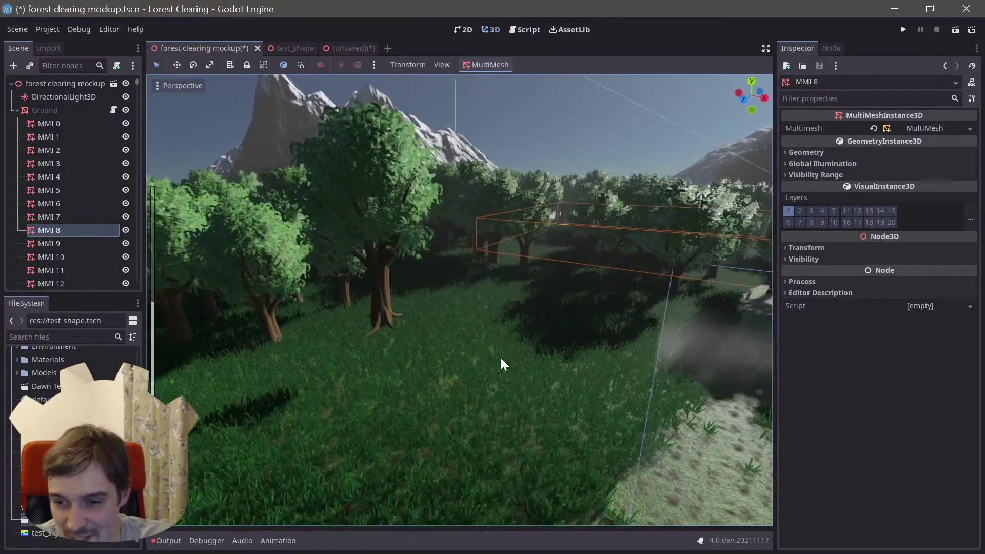
pyautogui.scroll(2, 516, 337)
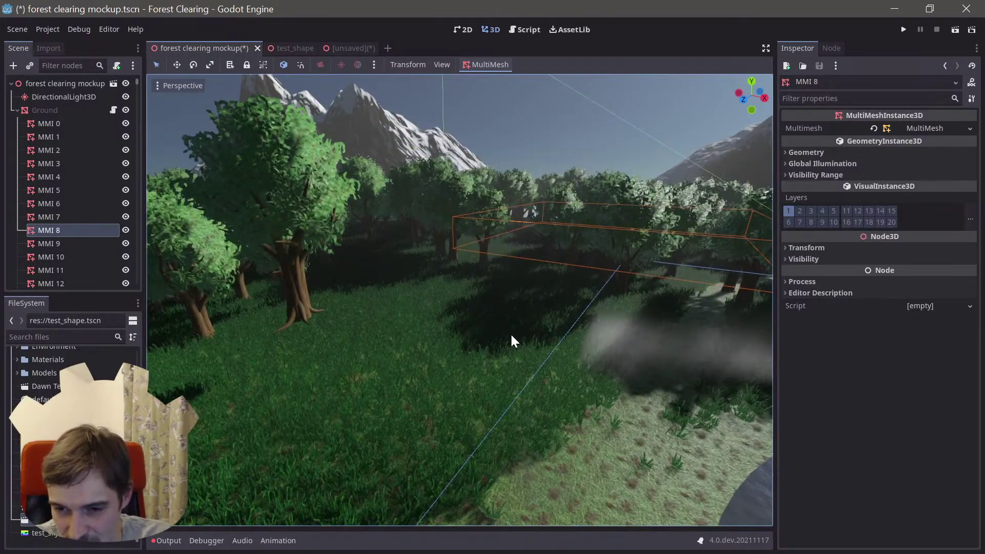
pyautogui.keyDown('shift'); pyautogui.moveTo(546, 364); pyautogui.dragTo(443, 341, button='middle'); pyautogui.keyUp('shift')
pyautogui.moveTo(442, 341)
pyautogui.mouseDown(button='right')
pyautogui.moveTo(569, 349)
pyautogui.moveTo(447, 359)
pyautogui.moveTo(436, 452)
pyautogui.moveTo(544, 441)
pyautogui.moveTo(445, 346)
pyautogui.mouseUp(button='right')
pyautogui.press('w')
pyautogui.press('s')
pyautogui.press('s')
pyautogui.press('a')
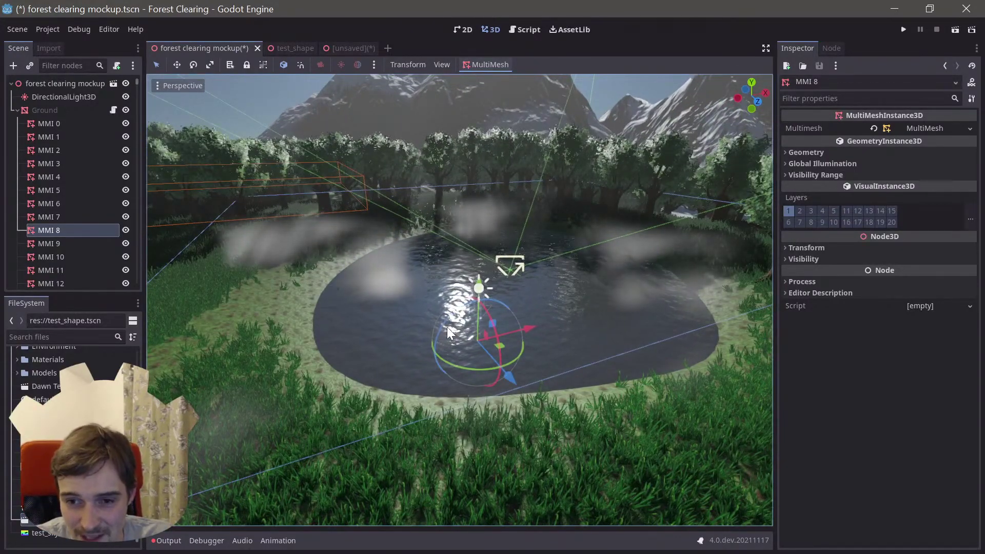
# - Examine the grass beside the path and the foggy pond from near and far, and return to the start of the project files
pyautogui.moveTo(349, 340); pyautogui.dragTo(453, 362, button='right')
pyautogui.press('w')
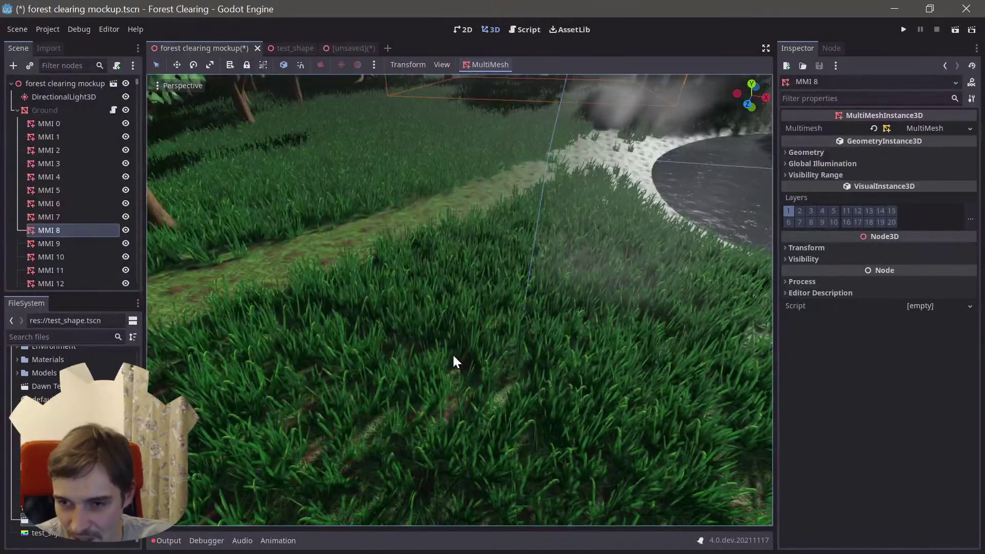
pyautogui.moveTo(588, 331); pyautogui.dragTo(588, 331, button='right')
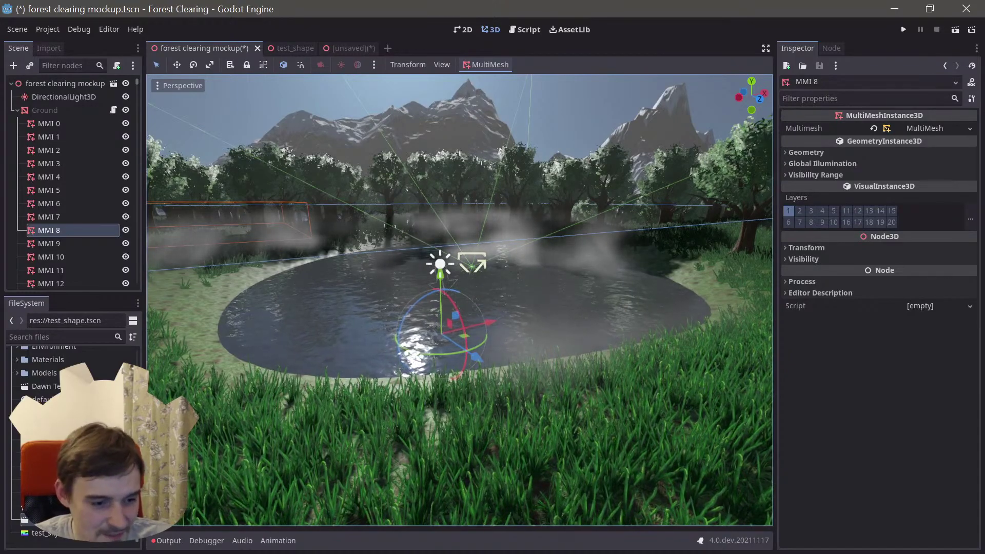
pyautogui.moveTo(344, 455)
pyautogui.mouseDown(button='right')
pyautogui.moveTo(354, 448)
pyautogui.moveTo(354, 385)
pyautogui.moveTo(352, 446)
pyautogui.mouseUp(button='right')
pyautogui.press('s')
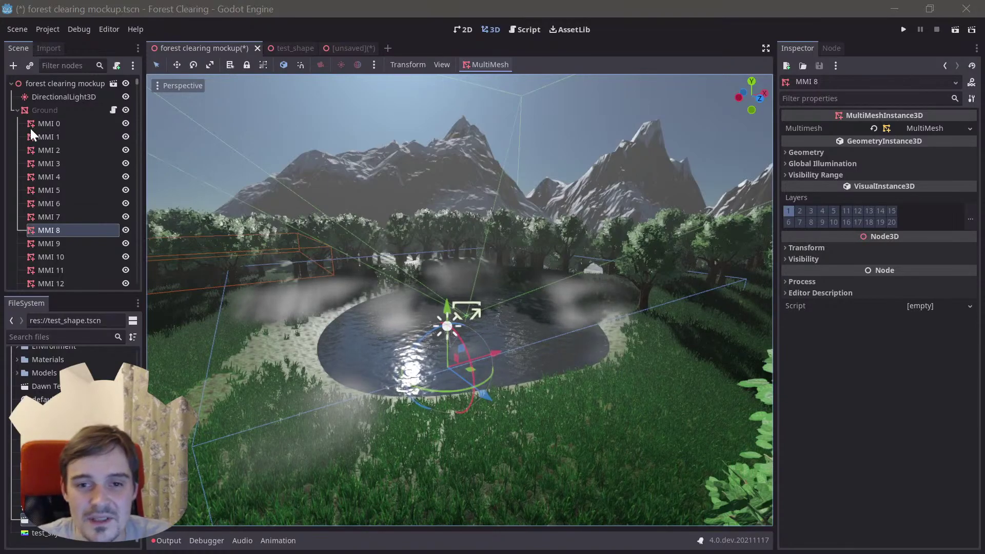
pyautogui.moveTo(515, 303); pyautogui.dragTo(516, 305, button='right')
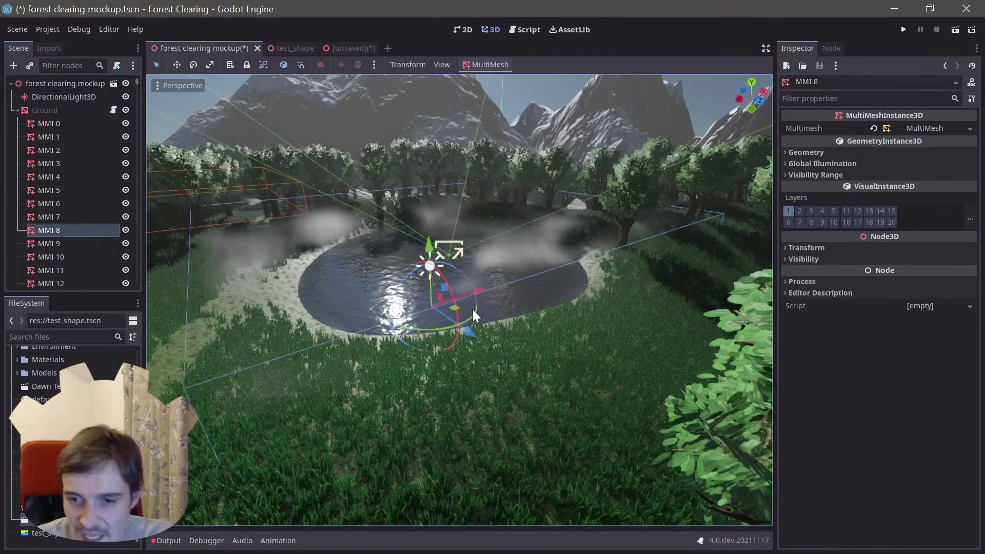
pyautogui.moveTo(473, 309)
pyautogui.mouseDown(button='right')
pyautogui.moveTo(457, 261)
pyautogui.moveTo(453, 312)
pyautogui.mouseUp(button='right')
pyautogui.press('s')
pyautogui.press('w')
pyautogui.press('s')
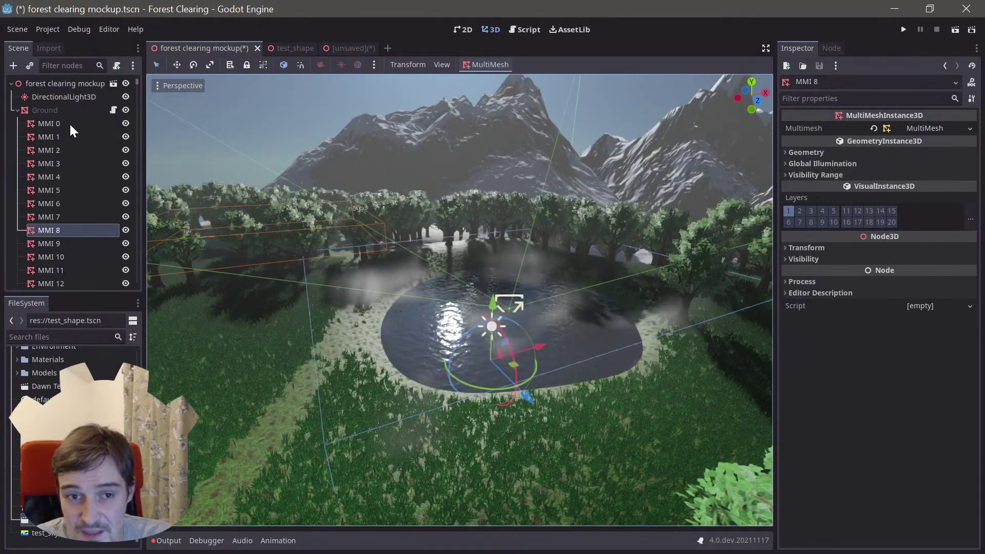
pyautogui.scroll(2, 43, 402)
pyautogui.scroll(1, 44, 402)
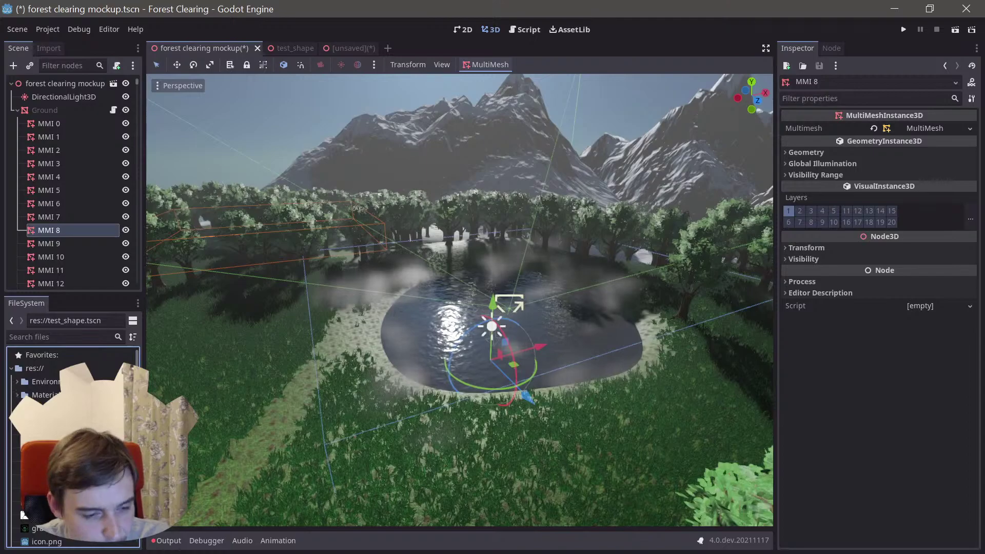
# - Turn on the viewport's View Information overlay with the whole pond clearing in sight
pyautogui.moveTo(349, 222); pyautogui.dragTo(354, 222, button='right')
pyautogui.press('s')
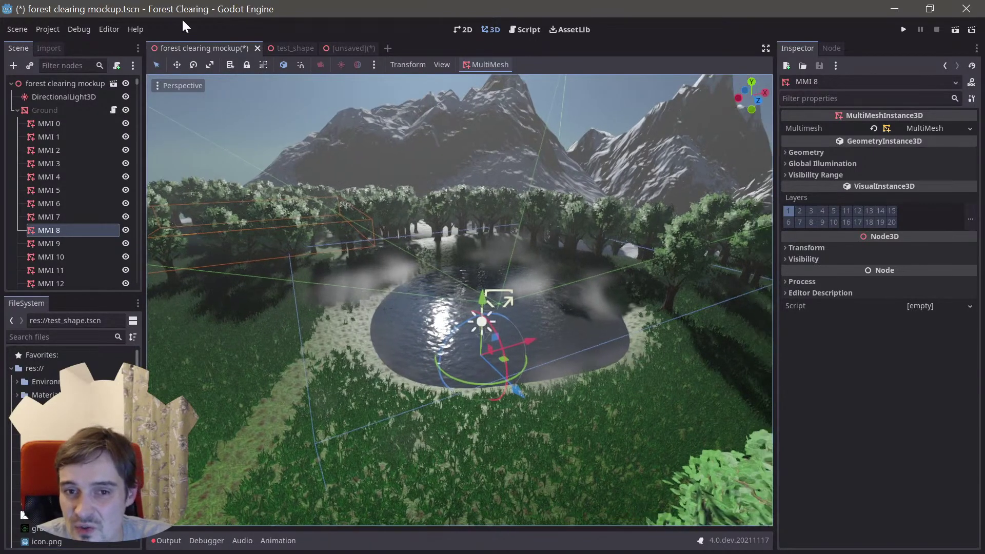
pyautogui.press('s')
pyautogui.moveTo(362, 155)
pyautogui.mouseDown(button='right')
pyautogui.moveTo(362, 181)
pyautogui.moveTo(457, 177)
pyautogui.moveTo(385, 149)
pyautogui.moveTo(363, 154)
pyautogui.mouseUp(button='right')
pyautogui.press('s')
pyautogui.press('w')
pyautogui.click(203, 86)
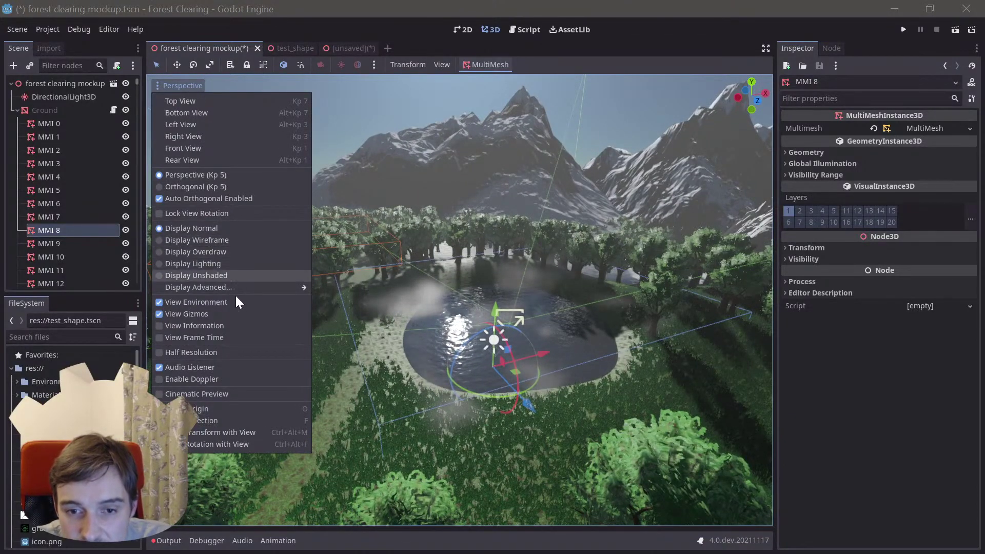
pyautogui.click(220, 326)
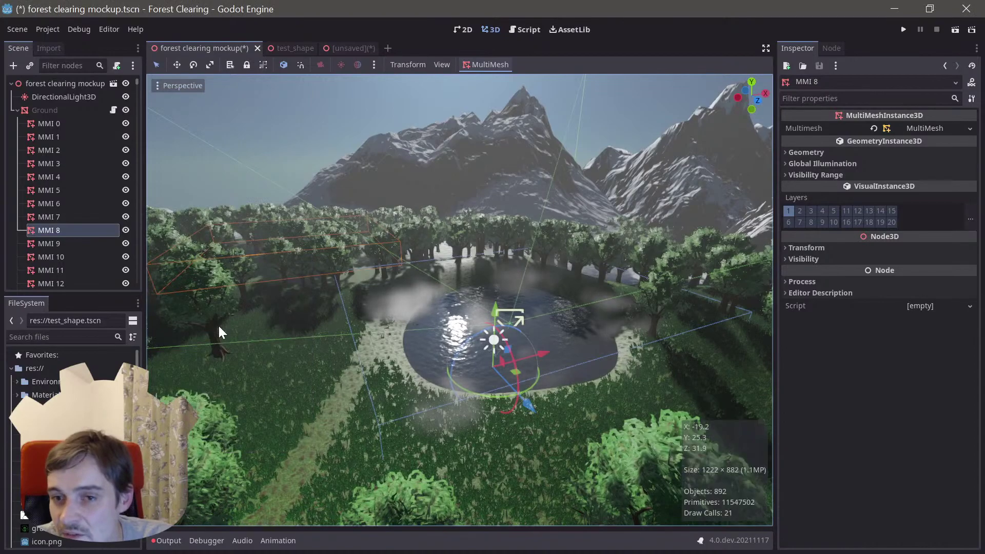
# - Compare the object, primitive and draw call counts while looking around from above the pond towards the trees and mountains
pyautogui.moveTo(220, 329); pyautogui.dragTo(215, 338, button='right')
pyautogui.press('d')
pyautogui.moveTo(493, 287); pyautogui.dragTo(382, 296, button='right')
pyautogui.press('w')
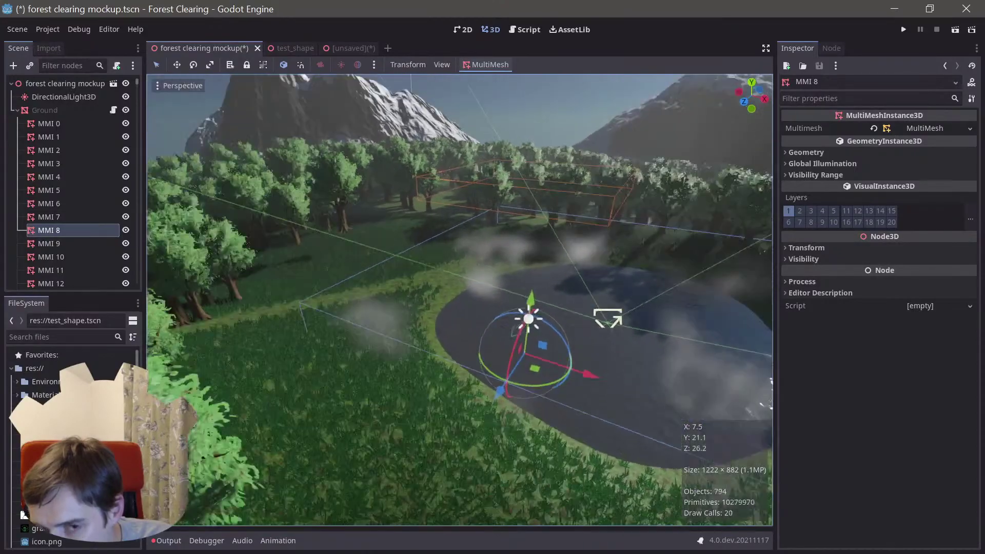
pyautogui.moveTo(198, 127); pyautogui.dragTo(190, 127, button='right')
pyautogui.click(165, 84)
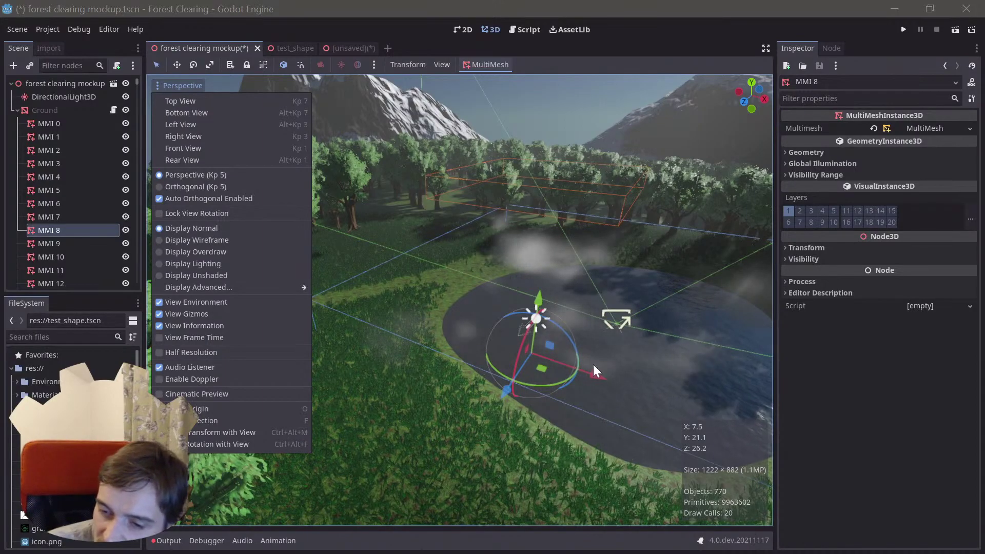
pyautogui.moveTo(575, 318); pyautogui.dragTo(476, 314, button='right')
pyautogui.press('w')
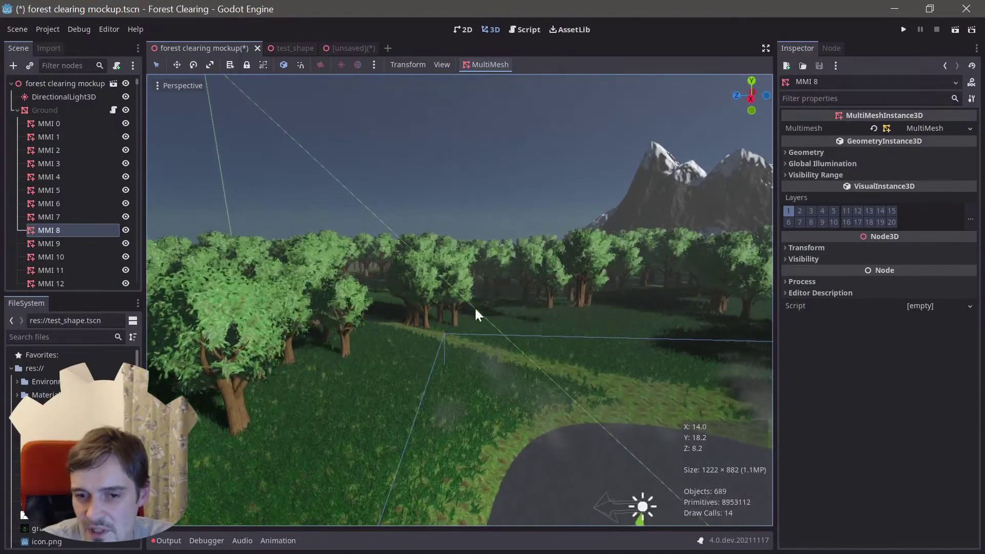
pyautogui.moveTo(295, 294)
pyautogui.mouseDown(button='right')
pyautogui.moveTo(339, 287)
pyautogui.moveTo(302, 294)
pyautogui.mouseUp(button='right')
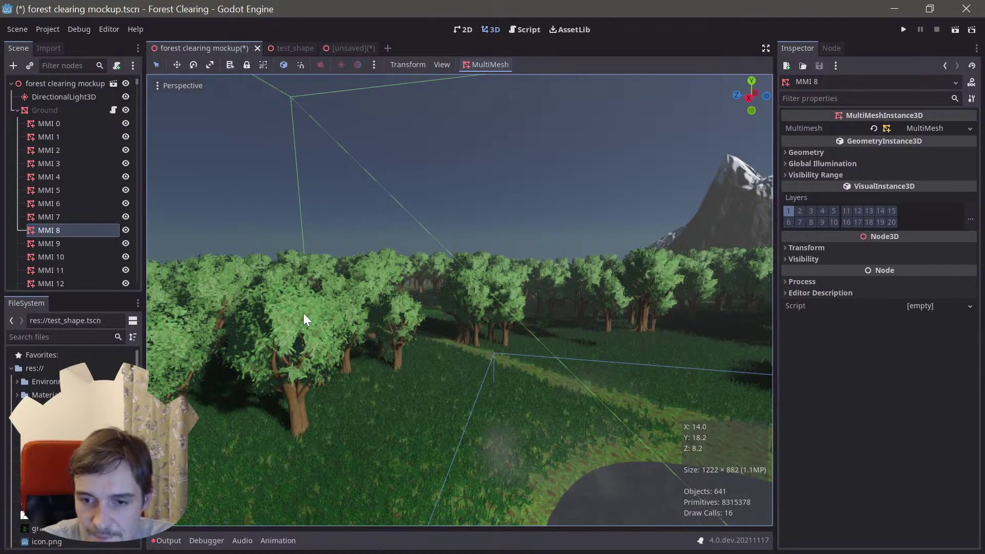
pyautogui.moveTo(329, 302); pyautogui.dragTo(349, 303, button='right')
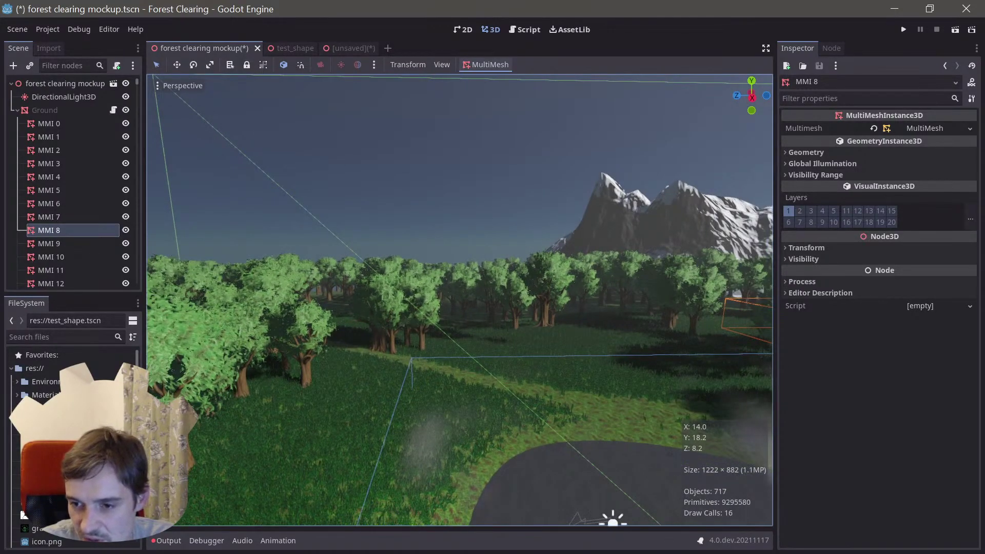
pyautogui.moveTo(595, 307); pyautogui.dragTo(635, 308, button='right')
pyautogui.moveTo(730, 489); pyautogui.dragTo(857, 491, button='right')
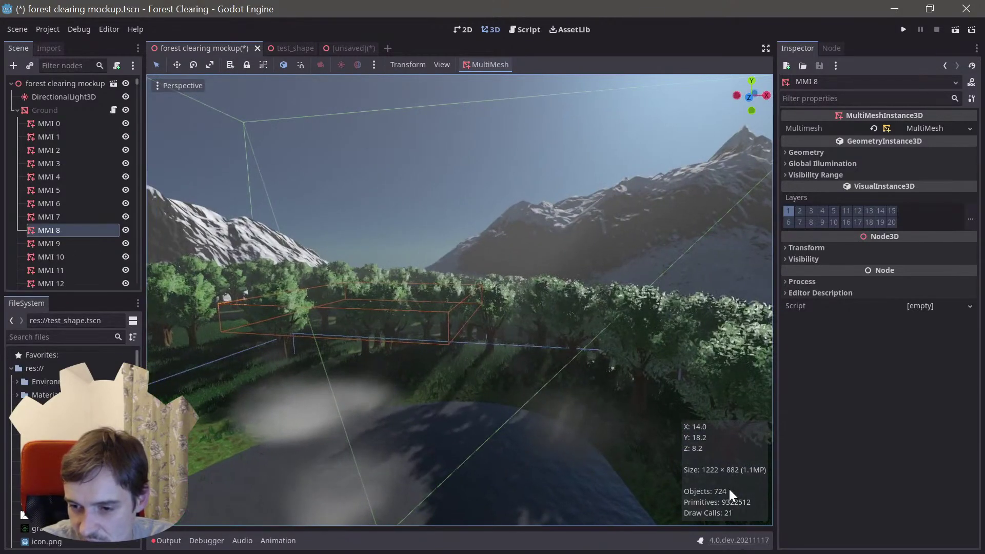
# - Check the rendering statistics while flying low over the grass and sandy bank and backing away to view the pond
pyautogui.moveTo(527, 400)
pyautogui.mouseDown(button='right')
pyautogui.moveTo(597, 401)
pyautogui.moveTo(626, 418)
pyautogui.moveTo(559, 469)
pyautogui.moveTo(543, 436)
pyautogui.moveTo(475, 470)
pyautogui.moveTo(472, 446)
pyautogui.moveTo(488, 456)
pyautogui.moveTo(528, 404)
pyautogui.mouseUp(button='right')
pyautogui.press('s')
pyautogui.press('w')
pyautogui.press('w')
pyautogui.press('w')
pyautogui.press('s')
pyautogui.press('w')
pyautogui.press('w')
pyautogui.moveTo(477, 378); pyautogui.dragTo(477, 380, button='right')
pyautogui.press('s')
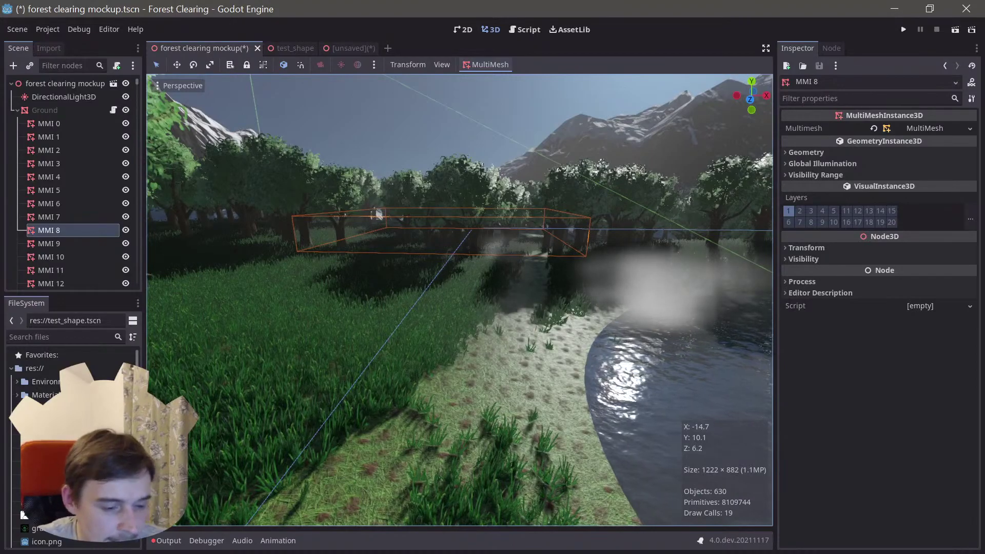
pyautogui.moveTo(539, 249); pyautogui.dragTo(538, 249, button='right')
pyautogui.press('s')
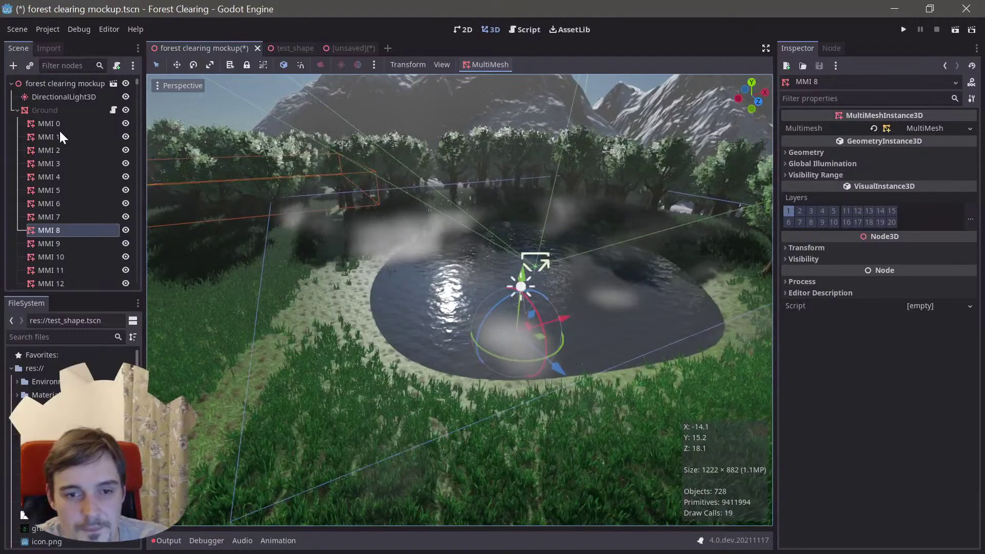
# - Open the advanced import settings of the forest clearing mockup.glb file in the Environment folder
pyautogui.click(17, 382)
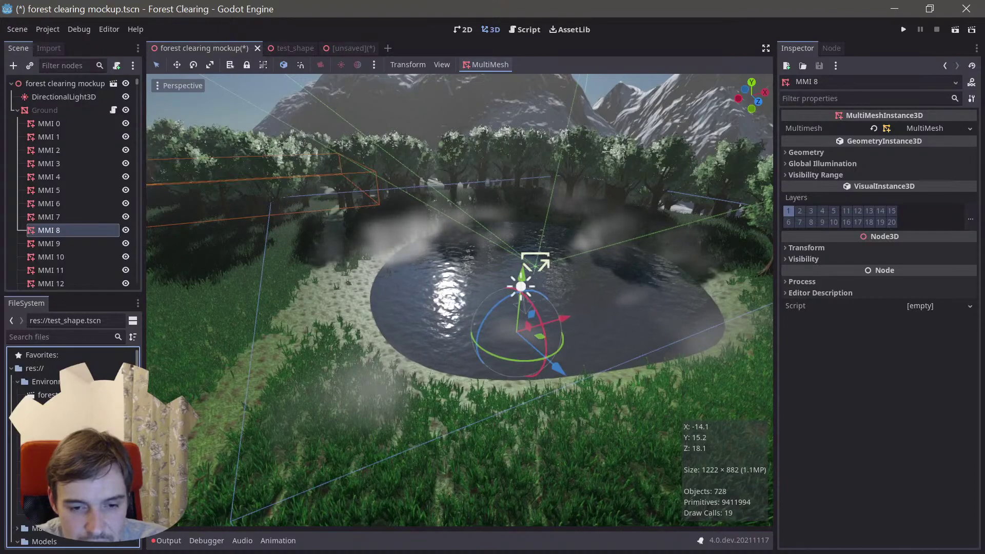
pyautogui.doubleClick(44, 395)
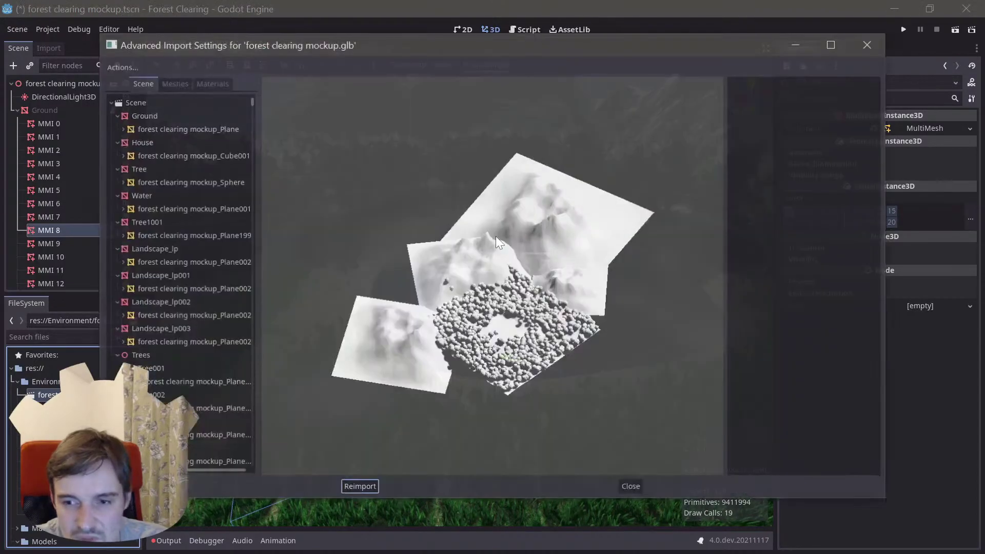
# - Examine the model's mountains, tree ring and clearing in the import preview from a lower, closer angle
pyautogui.moveTo(492, 348); pyautogui.dragTo(494, 327)
pyautogui.scroll(4, 494, 327)
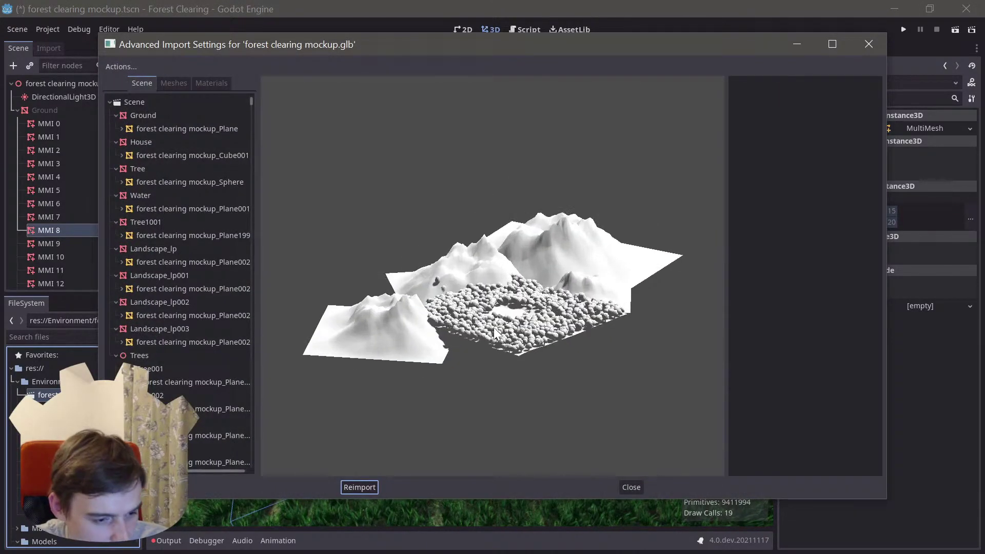
pyautogui.scroll(1, 493, 327)
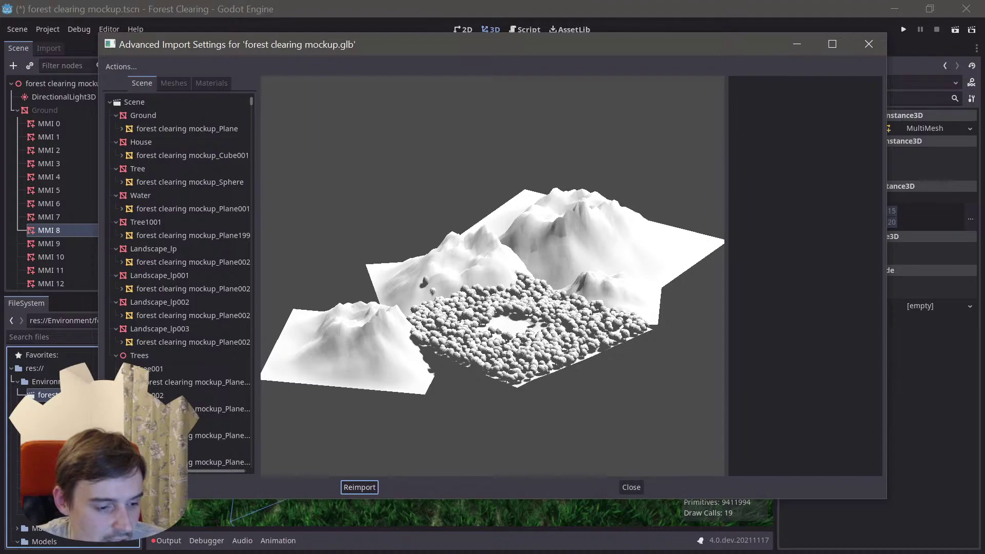
pyautogui.moveTo(452, 266); pyautogui.dragTo(482, 299)
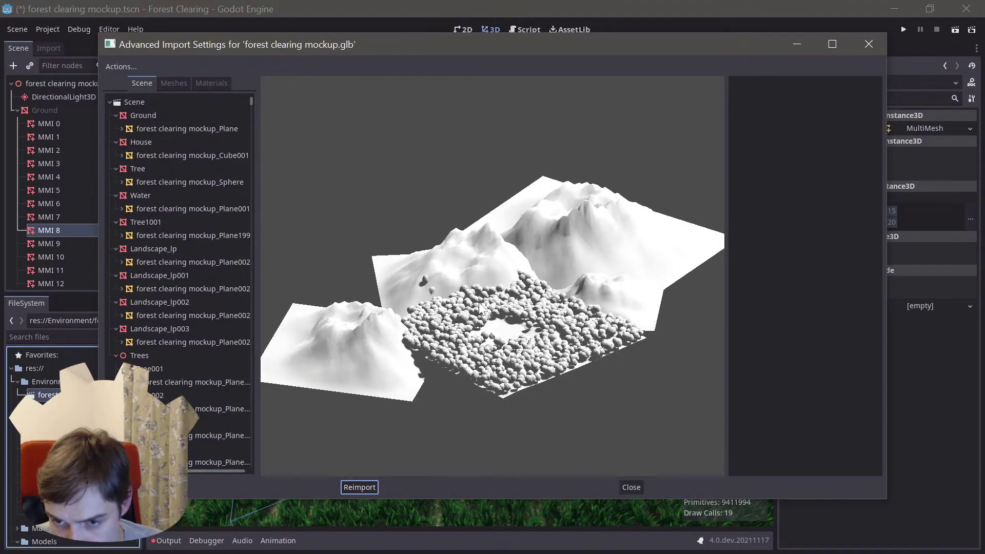
pyautogui.scroll(5, 480, 305)
pyautogui.moveTo(477, 304); pyautogui.dragTo(507, 314)
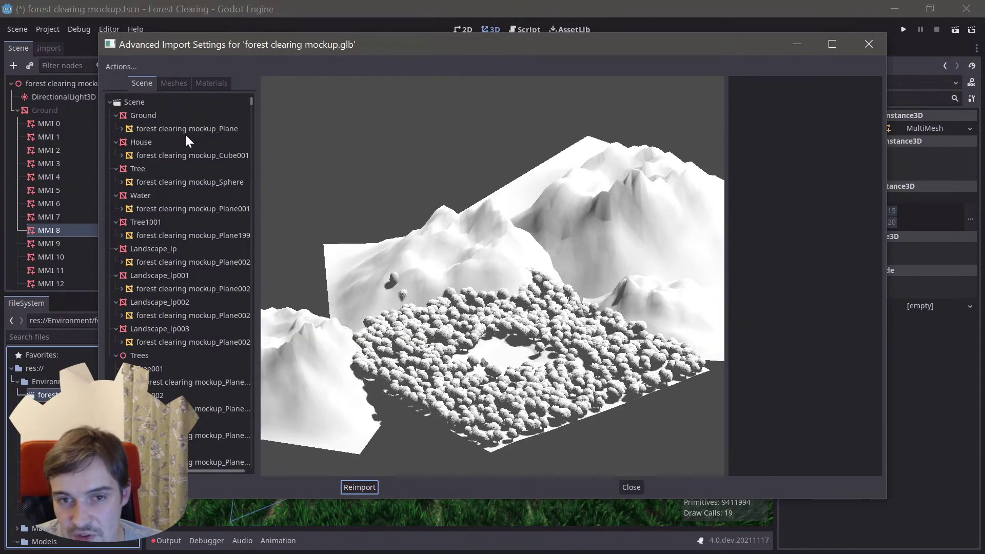
pyautogui.moveTo(292, 53); pyautogui.dragTo(276, 67)
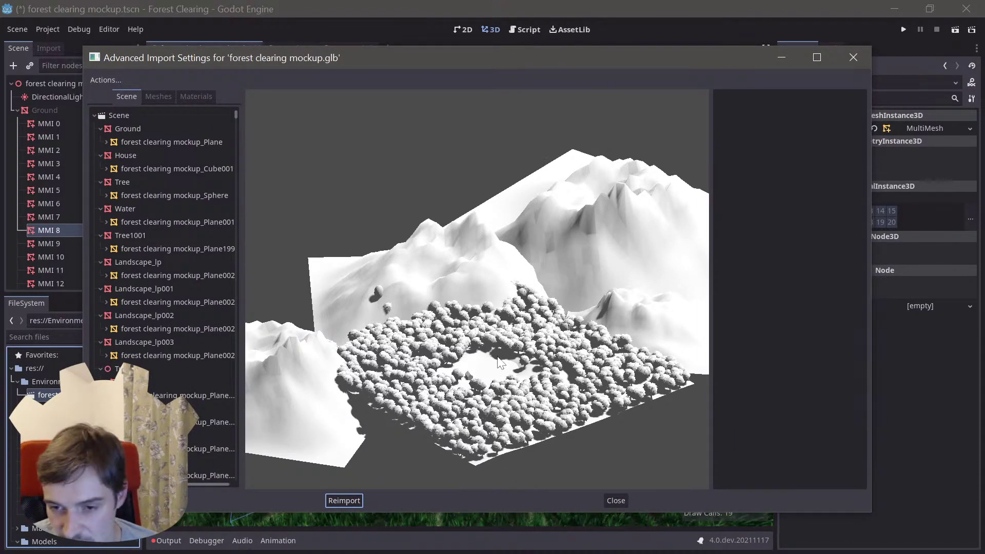
pyautogui.moveTo(499, 362); pyautogui.dragTo(507, 363)
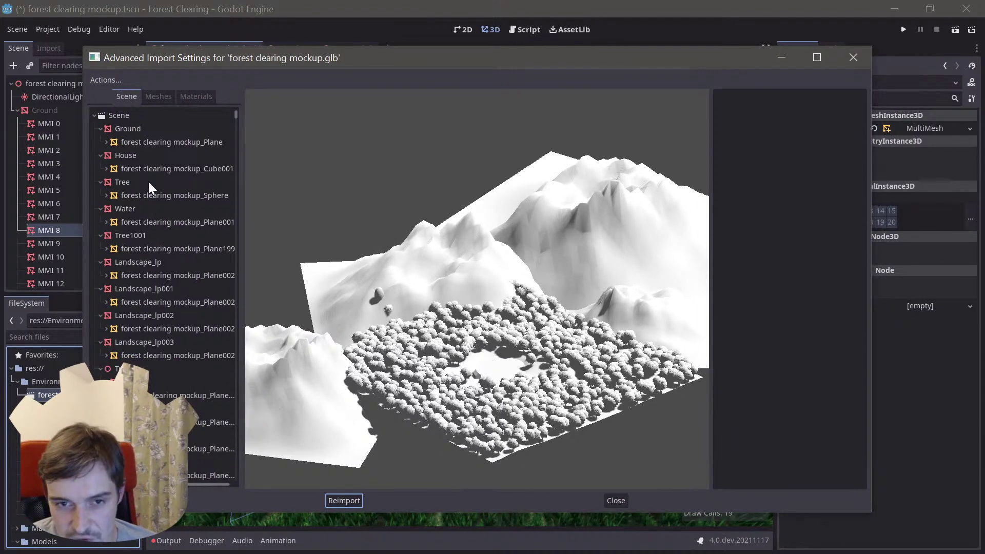
# - Look through the model's imported materials and check their Use External setting
pyautogui.click(190, 98)
pyautogui.click(127, 117)
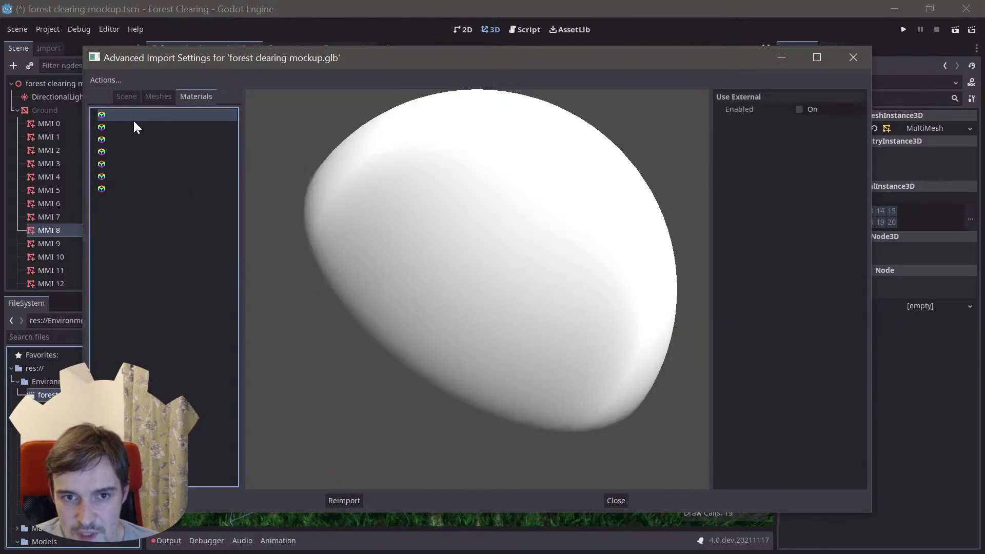
pyautogui.click(160, 141)
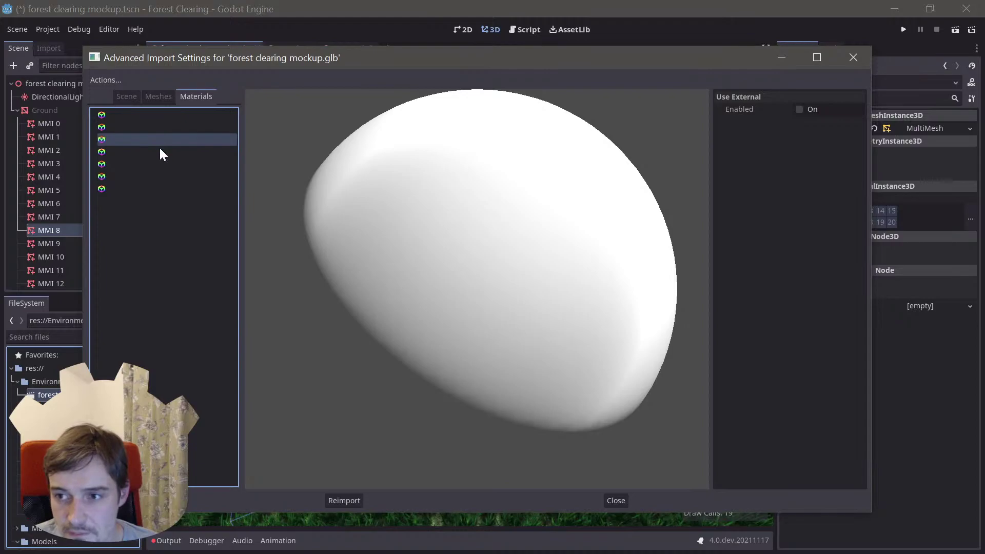
pyautogui.click(138, 152)
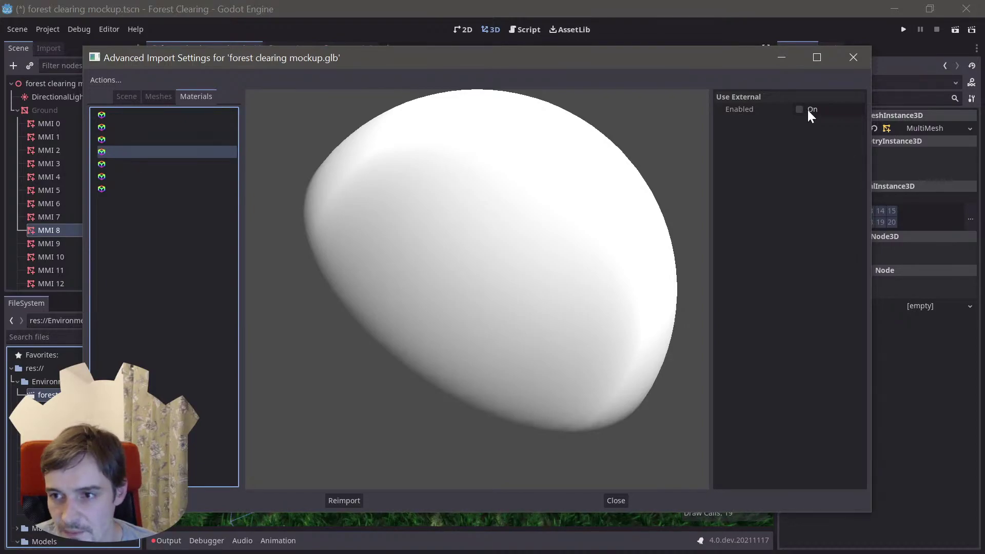
# - Review the import options of the forest clearing mockup_Plane mesh and of the root Scene entry
pyautogui.click(131, 96)
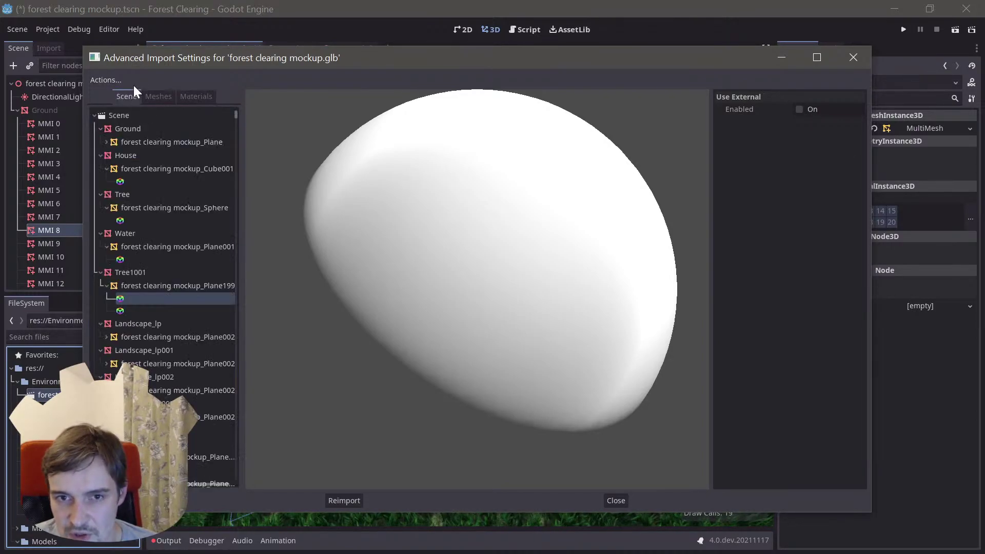
pyautogui.click(156, 94)
pyautogui.click(150, 115)
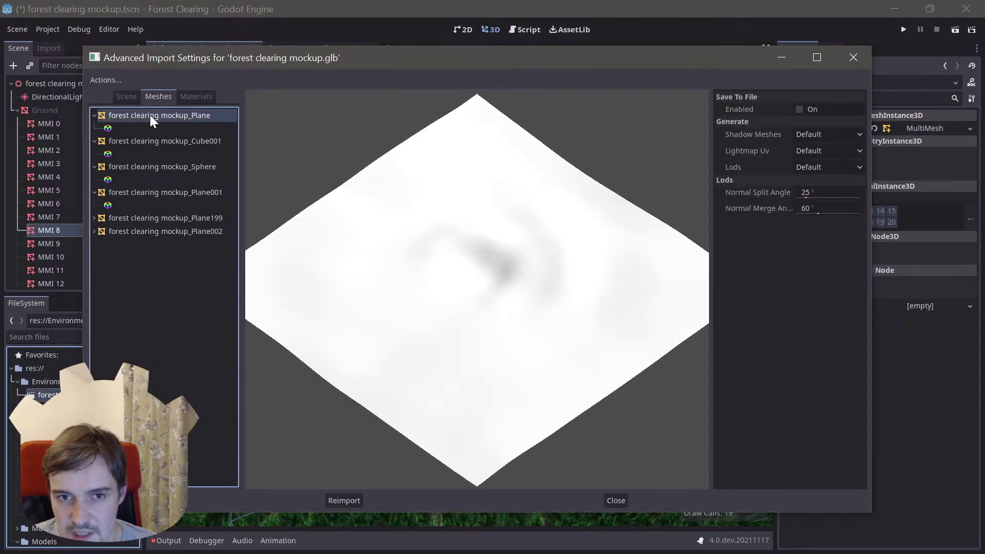
pyautogui.click(127, 100)
pyautogui.click(129, 116)
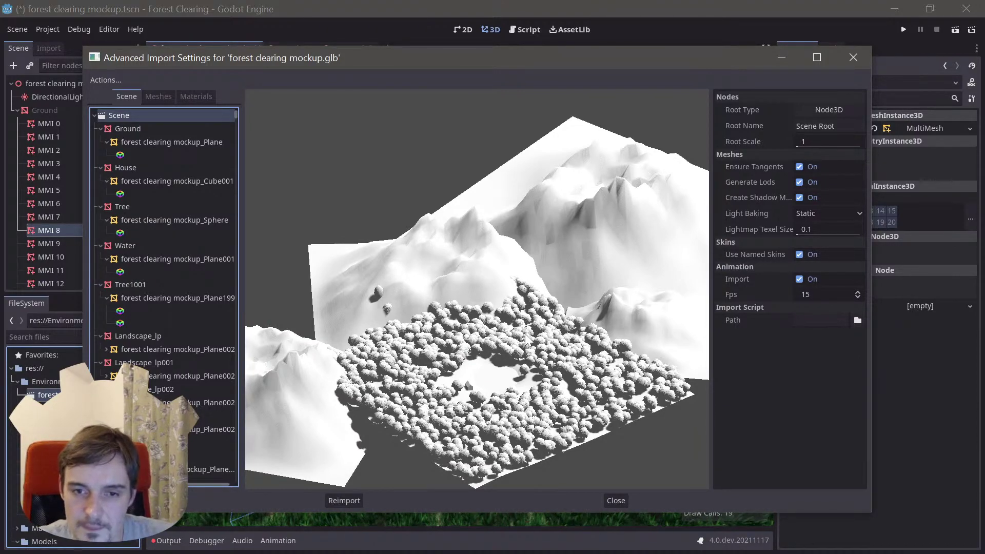
pyautogui.moveTo(506, 337); pyautogui.dragTo(503, 335)
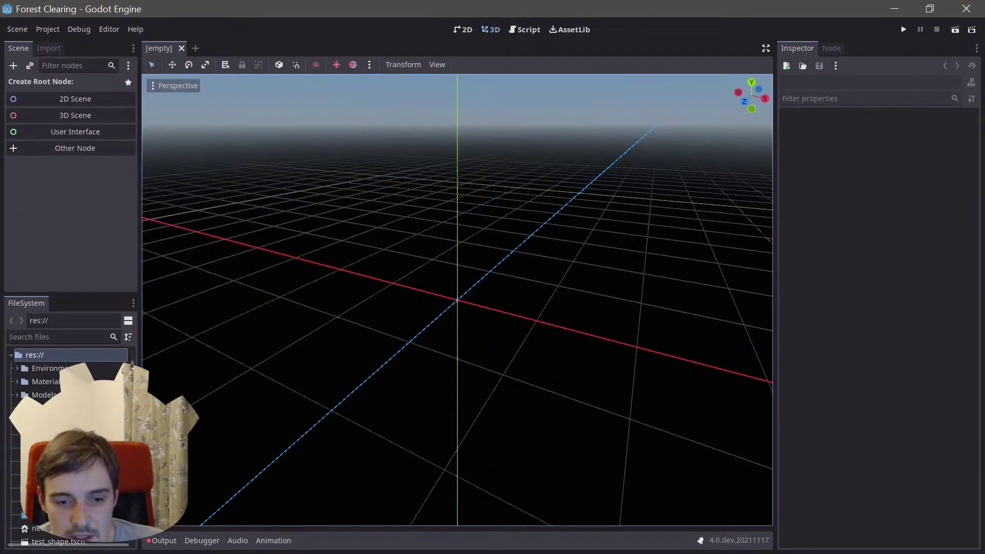
# - Open the forest clearing mockup scene from the project files with the pond in view
pyautogui.scroll(-1, 66, 436)
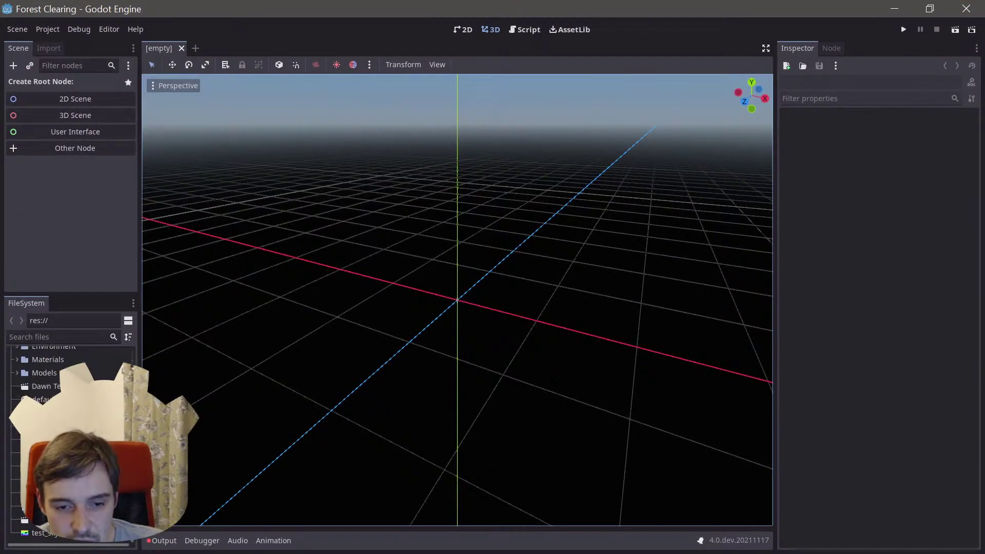
pyautogui.click(67, 427)
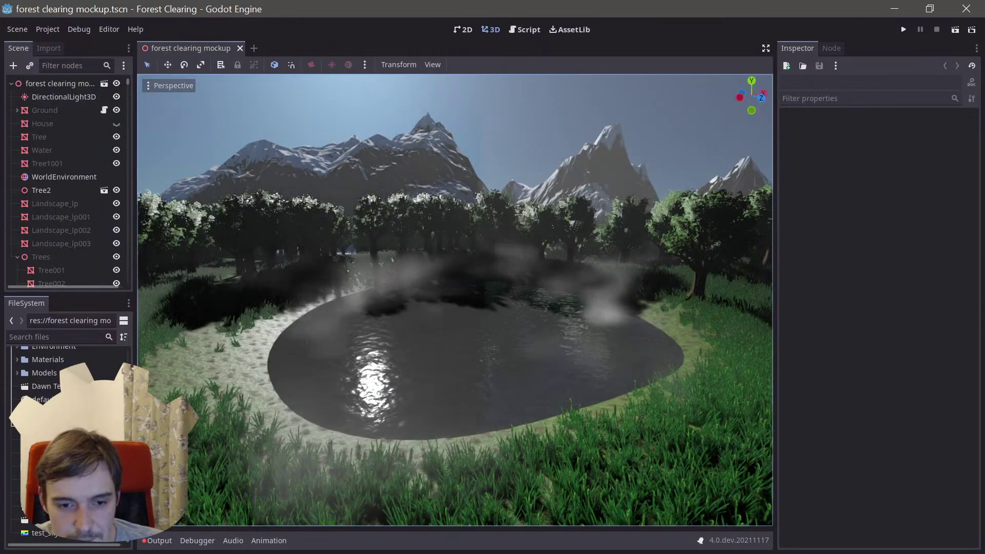
pyautogui.moveTo(389, 315); pyautogui.dragTo(399, 321, button='right')
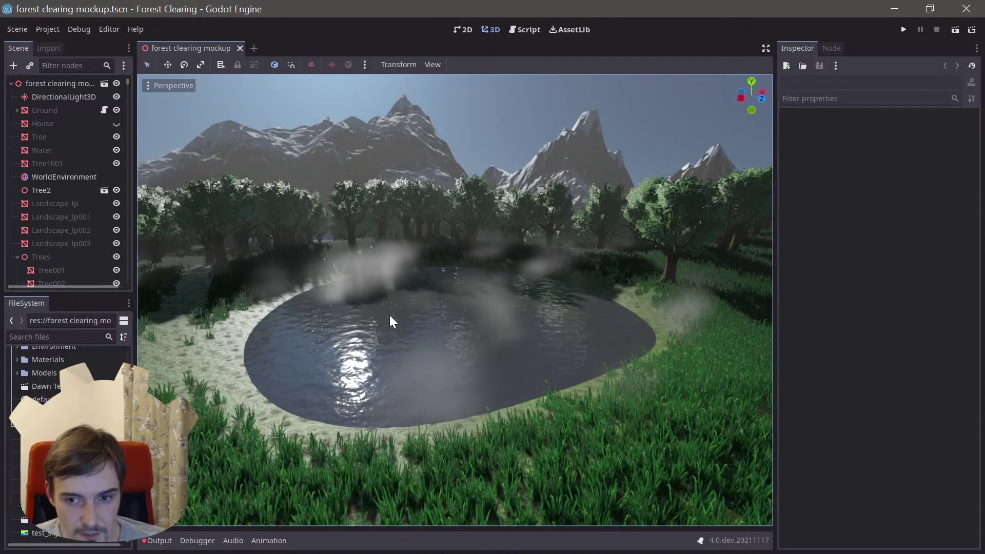
# - View the pond clearing while backing away high above the trees and approaching it again
pyautogui.moveTo(390, 315); pyautogui.dragTo(391, 331, button='right')
pyautogui.press('s')
pyautogui.moveTo(455, 301); pyautogui.dragTo(415, 343, button='right')
pyautogui.press('s')
pyautogui.press('s')
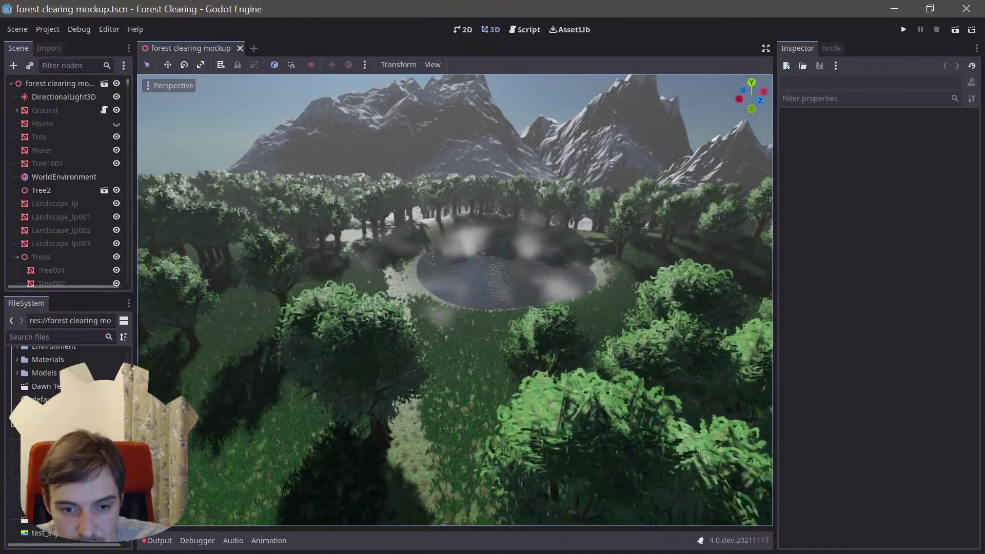
pyautogui.moveTo(413, 155); pyautogui.dragTo(434, 207, button='right')
pyautogui.press('s')
pyautogui.moveTo(484, 301)
pyautogui.mouseDown(button='right')
pyautogui.moveTo(470, 290)
pyautogui.moveTo(484, 302)
pyautogui.mouseUp(button='right')
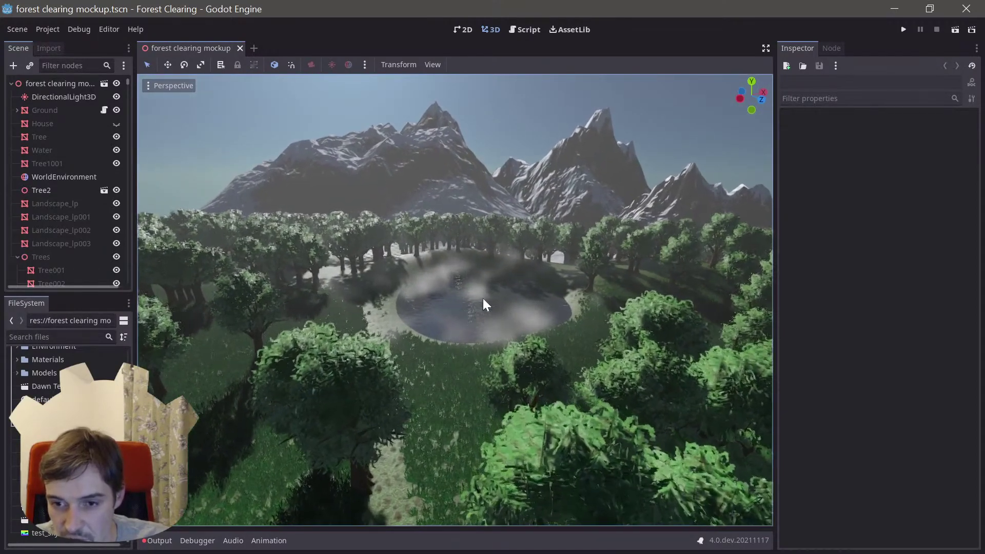
pyautogui.press('w')
pyautogui.moveTo(413, 261); pyautogui.dragTo(403, 289, button='right')
# - Switch the viewport to wireframe display and inspect the geometry of the trees and grass up close
pyautogui.click(167, 86)
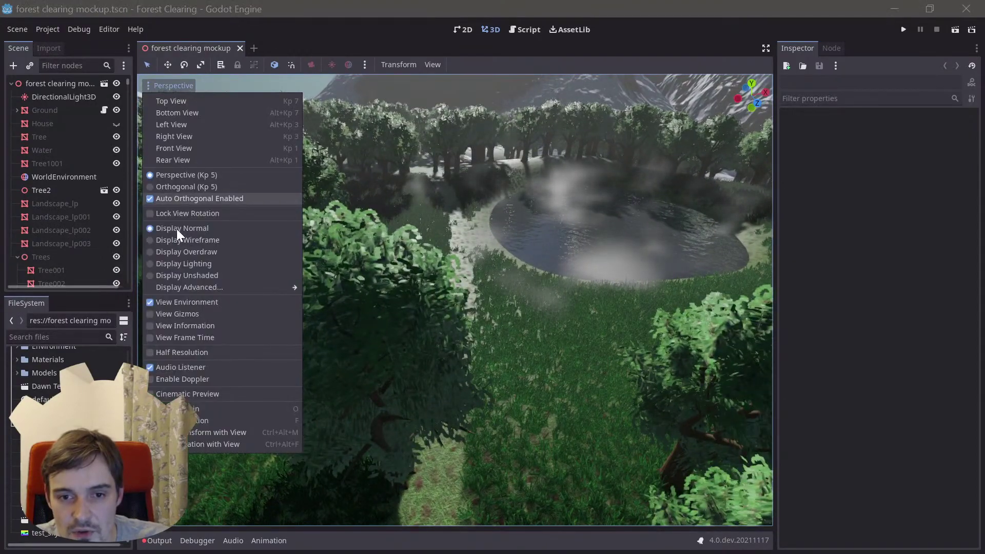
pyautogui.click(186, 240)
pyautogui.press('w')
pyautogui.moveTo(328, 257); pyautogui.dragTo(151, 177, button='right')
pyautogui.press('w')
pyautogui.press('a')
pyautogui.moveTo(320, 169); pyautogui.dragTo(329, 177, button='right')
# - Return the viewport to normal display and view the shaded tree cluster beside the path
pyautogui.click(175, 87)
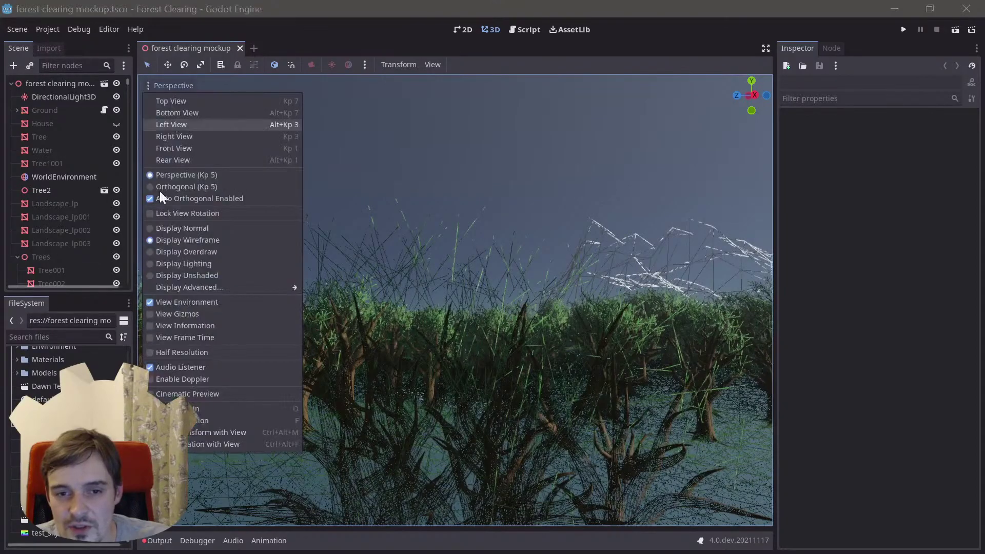
pyautogui.click(180, 227)
pyautogui.moveTo(534, 261); pyautogui.dragTo(534, 272, button='right')
pyautogui.press('s')
pyautogui.moveTo(437, 173); pyautogui.dragTo(417, 164, button='right')
pyautogui.moveTo(414, 277); pyautogui.dragTo(414, 277, button='right')
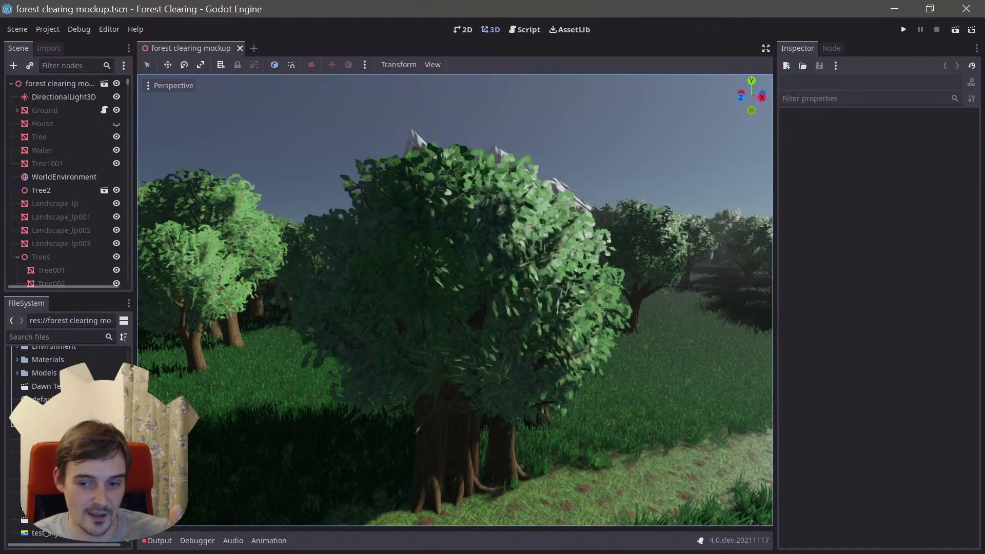
# - Survey the clearing from above the treetops and descend to a view across the grass and pond
pyautogui.moveTo(405, 235); pyautogui.dragTo(374, 300, button='right')
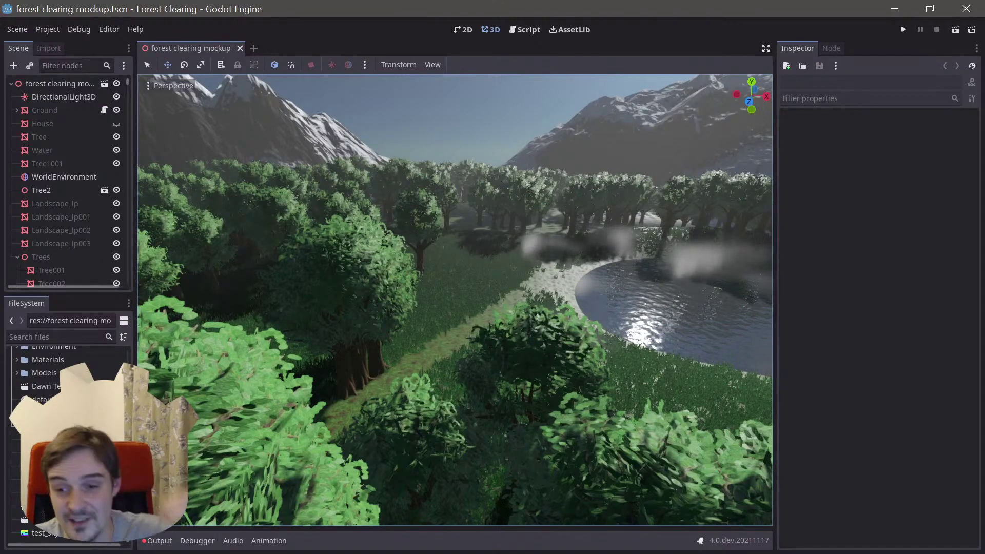
pyautogui.press('w')
pyautogui.moveTo(455, 301); pyautogui.dragTo(515, 288, button='right')
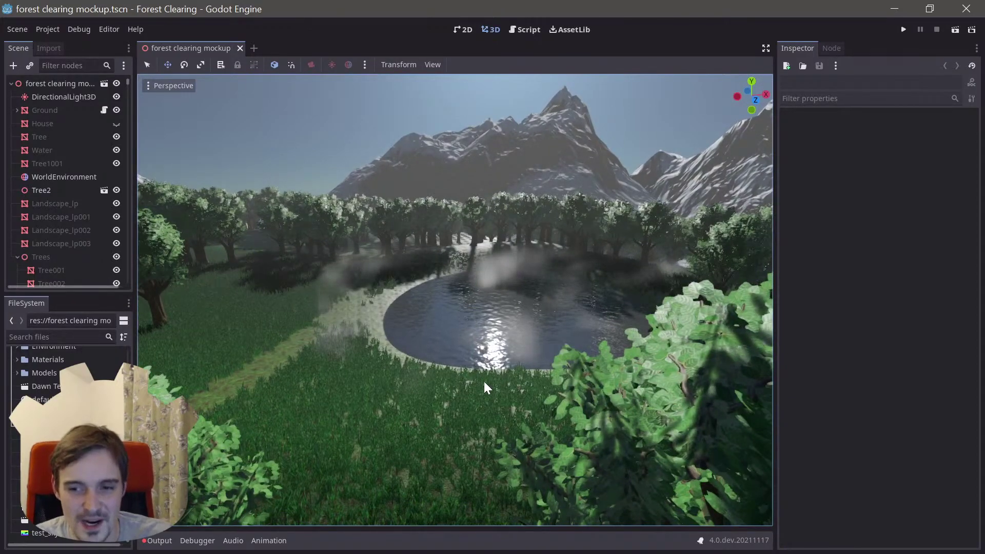
pyautogui.moveTo(484, 383); pyautogui.dragTo(519, 354, button='right')
pyautogui.press('w')
pyautogui.press('w')
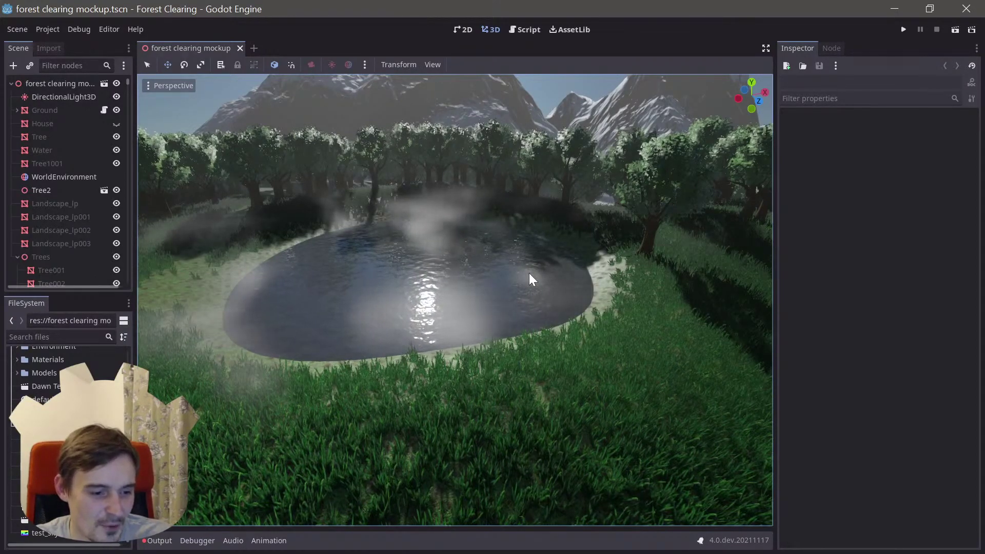
pyautogui.moveTo(529, 273); pyautogui.dragTo(513, 273, button='right')
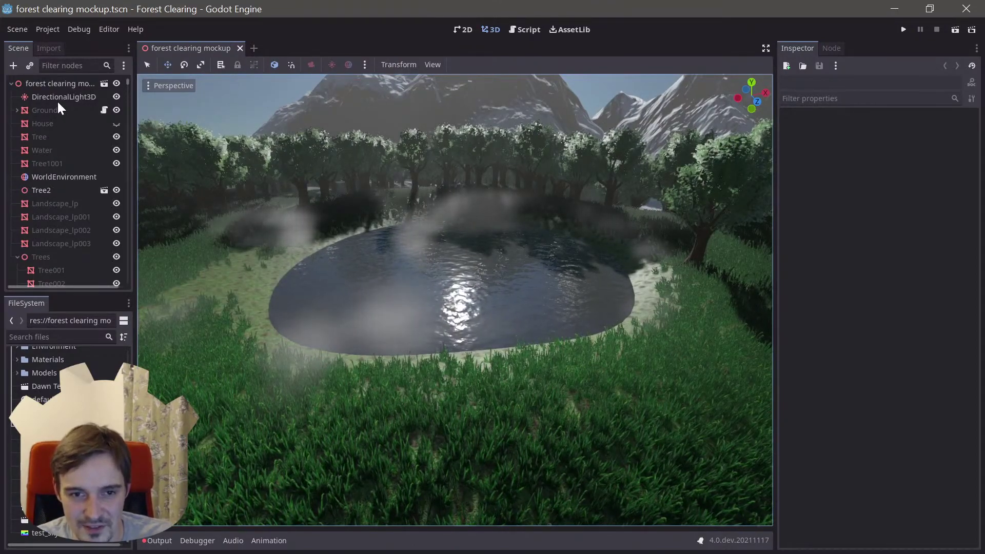
# - Inspect the mesh properties of the Tree1001 node and the options available for its mesh resource
pyautogui.click(55, 164)
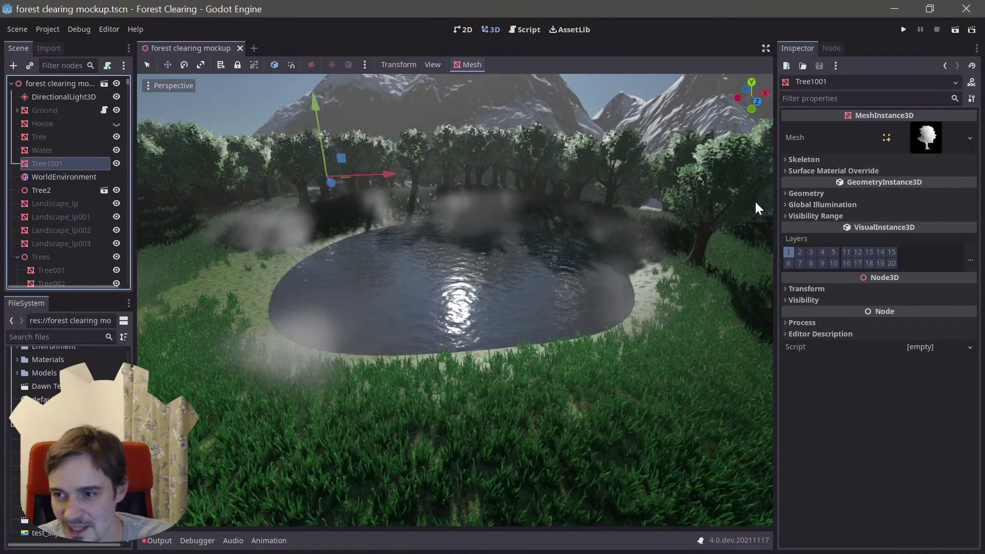
pyautogui.click(927, 137)
pyautogui.click(964, 141)
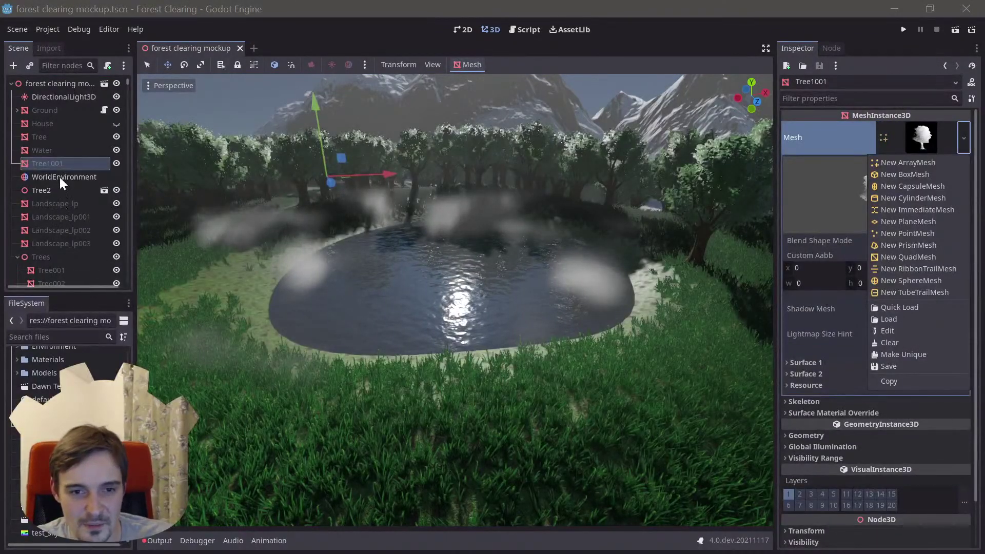
# - Select the WorldEnvironment node and examine its sky settings alongside the sky and sun glow above the mountains
pyautogui.click(60, 177)
pyautogui.click(61, 176)
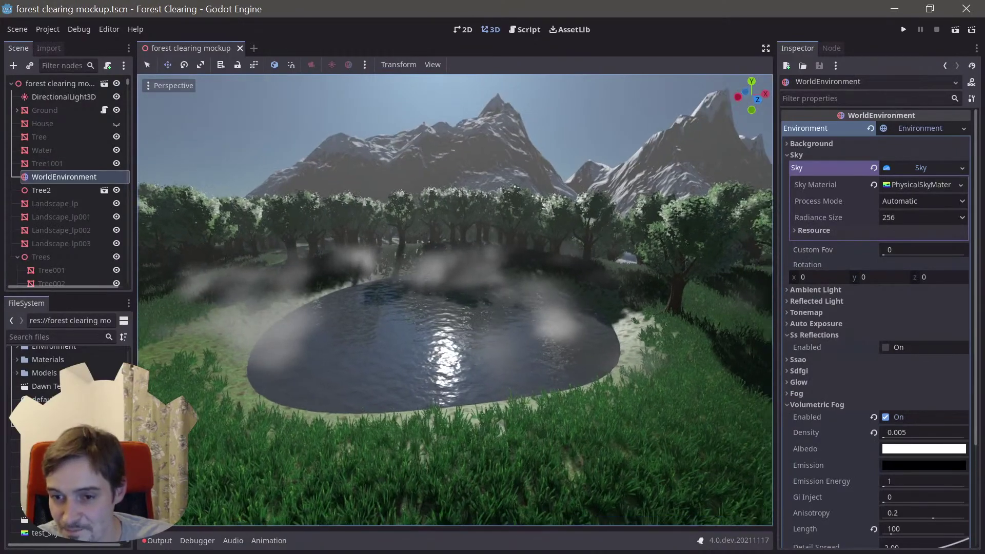
pyautogui.moveTo(454, 300); pyautogui.dragTo(469, 291, button='right')
pyautogui.press('s')
pyautogui.press('w')
pyautogui.moveTo(708, 219); pyautogui.dragTo(686, 141, button='right')
pyautogui.press('s')
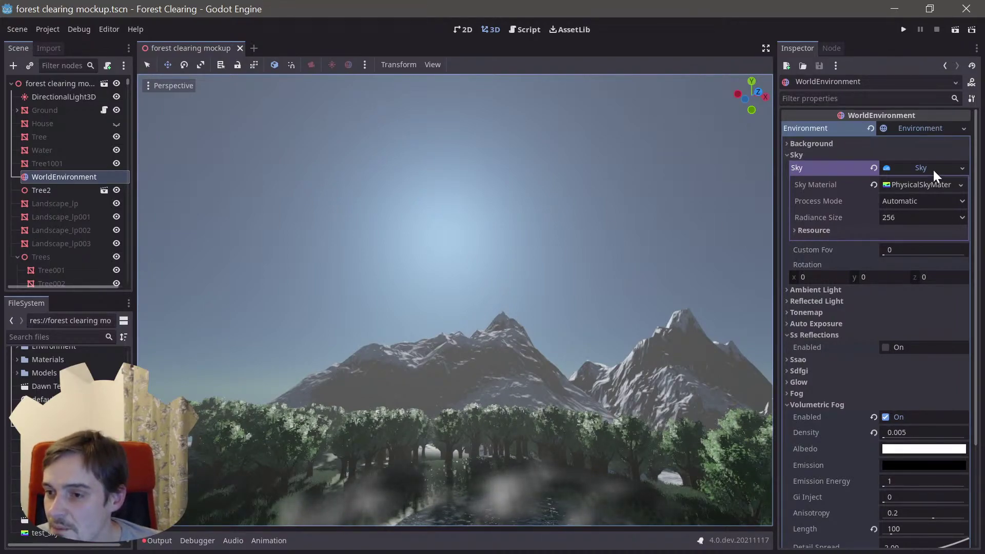
pyautogui.moveTo(615, 231); pyautogui.dragTo(616, 236, button='right')
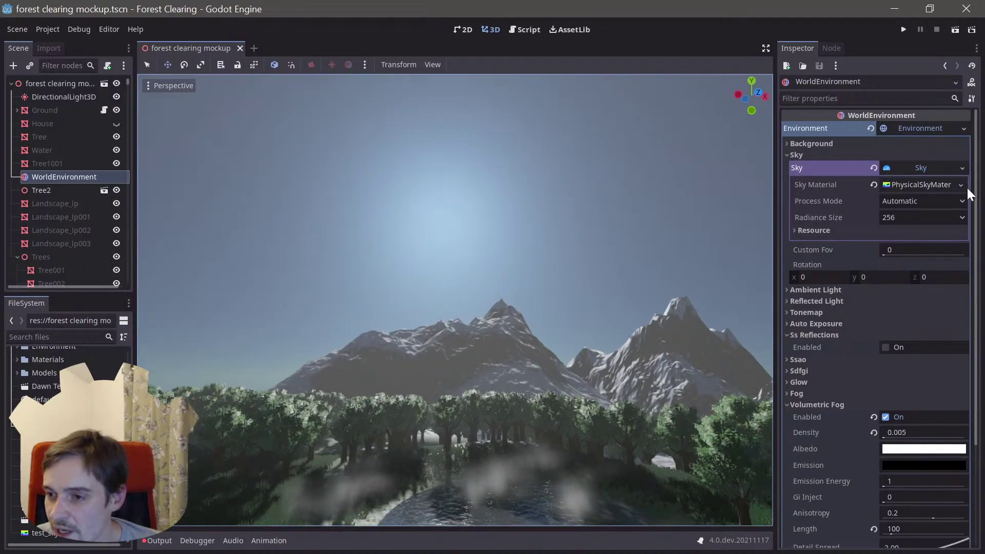
pyautogui.moveTo(557, 267); pyautogui.dragTo(513, 256, button='right')
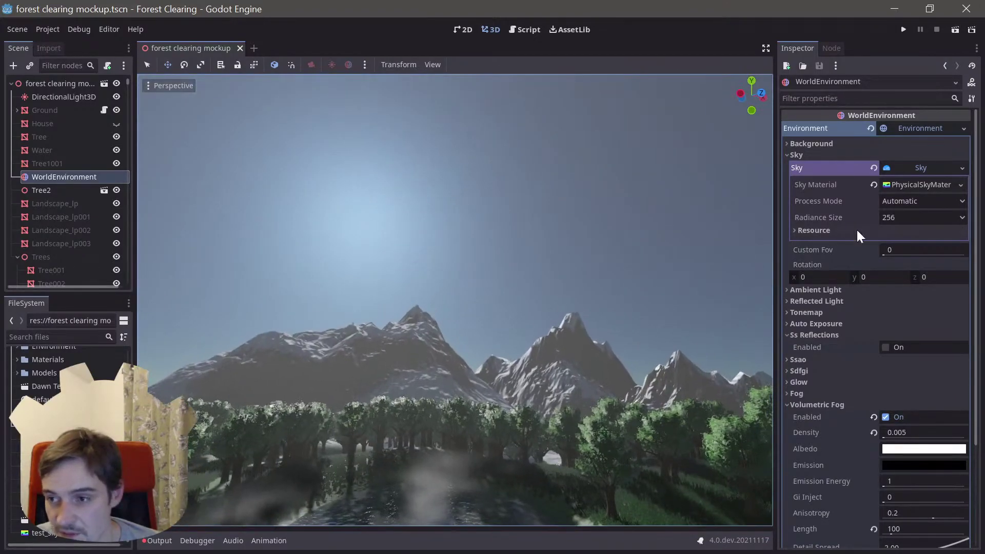
# - Review the sky material's replacement and shader conversion options, and look from the sky back down to the pond
pyautogui.click(963, 186)
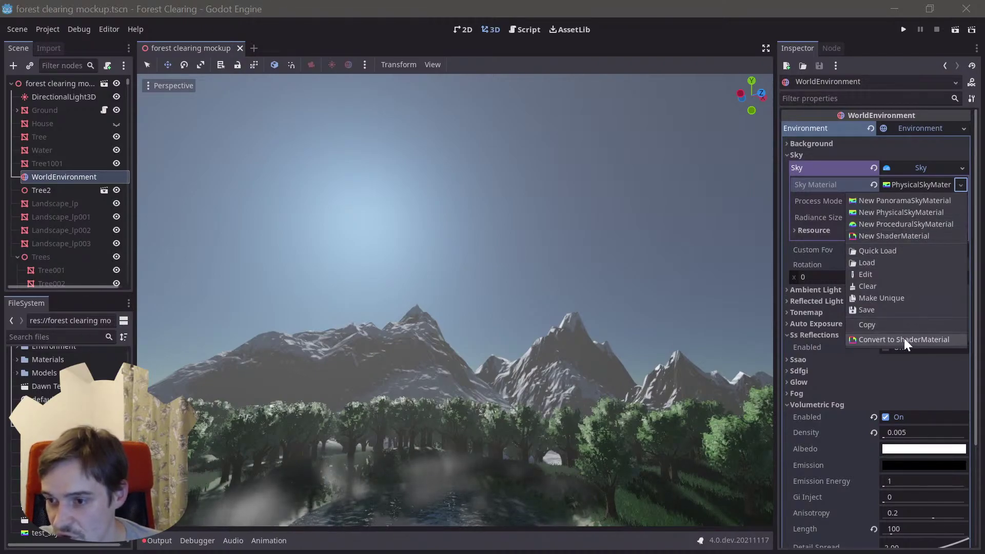
pyautogui.moveTo(579, 252); pyautogui.dragTo(613, 247, button='right')
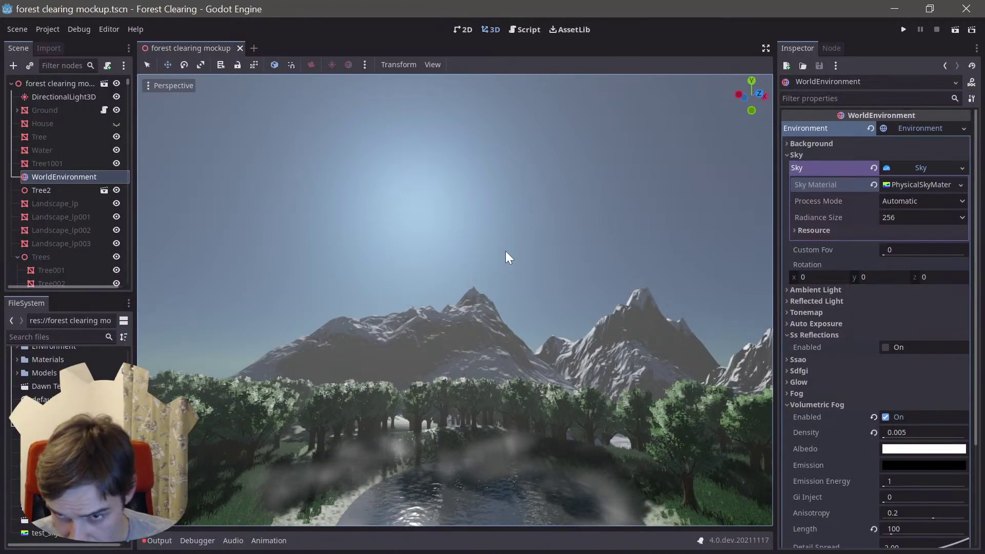
pyautogui.moveTo(506, 251)
pyautogui.mouseDown(button='right')
pyautogui.moveTo(494, 282)
pyautogui.moveTo(520, 261)
pyautogui.mouseUp(button='right')
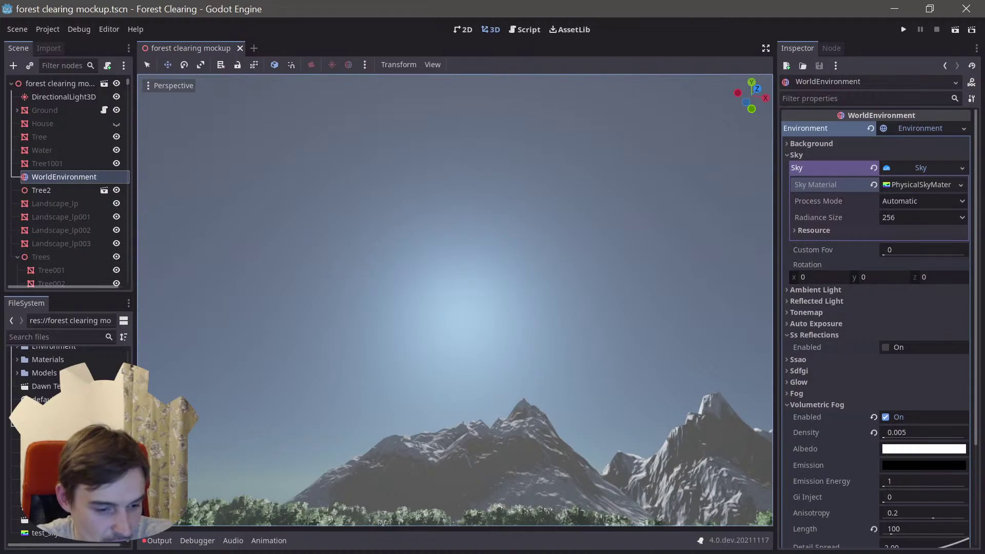
pyautogui.moveTo(590, 295)
pyautogui.mouseDown(button='right')
pyautogui.moveTo(592, 333)
pyautogui.moveTo(559, 350)
pyautogui.moveTo(585, 305)
pyautogui.mouseUp(button='right')
pyautogui.press('d')
pyautogui.press('w')
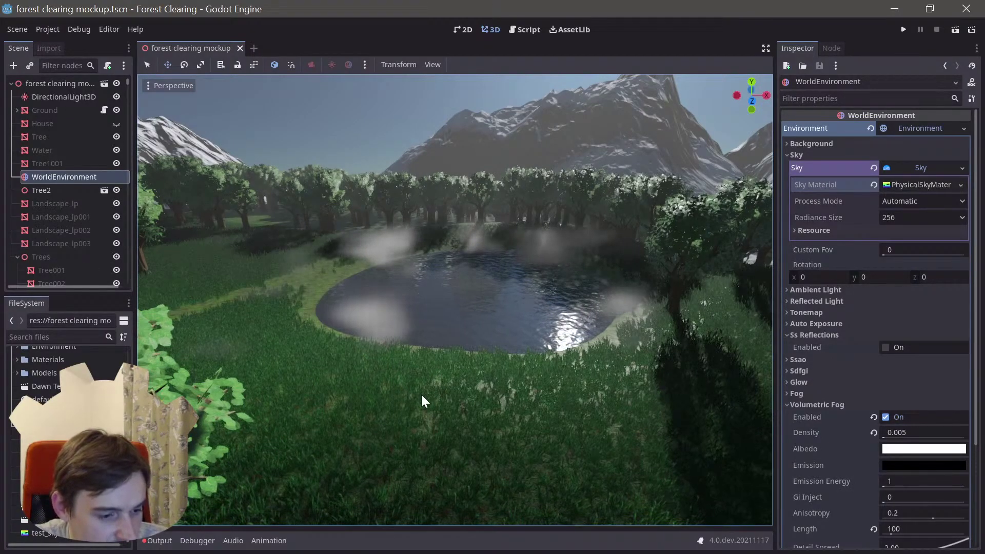
# - Select the nearby forest tree and raise it vertically until its roots stand above the grass, viewing the trunk from several sides
pyautogui.moveTo(422, 399); pyautogui.dragTo(409, 359, button='right')
pyautogui.press('s')
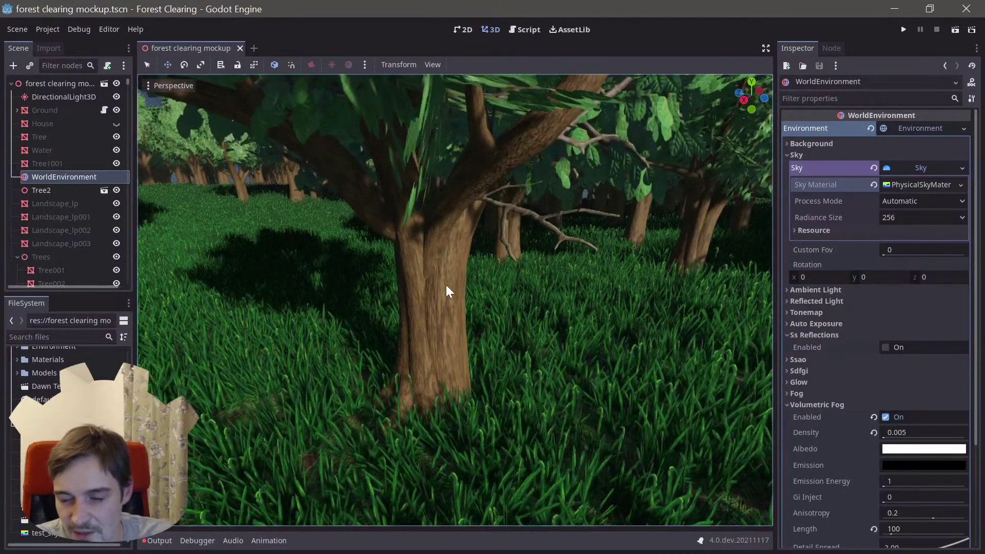
pyautogui.click(444, 303)
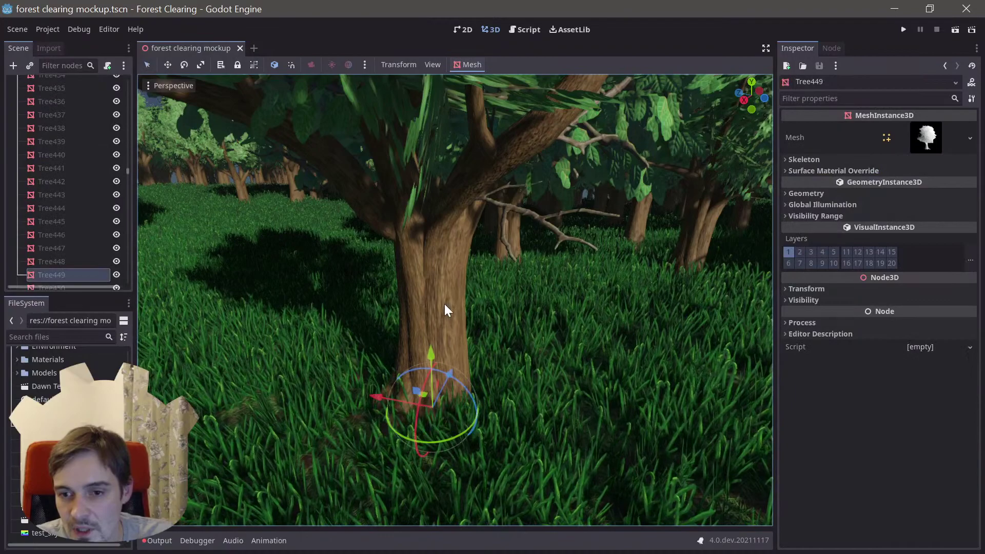
pyautogui.moveTo(433, 355); pyautogui.dragTo(420, 273)
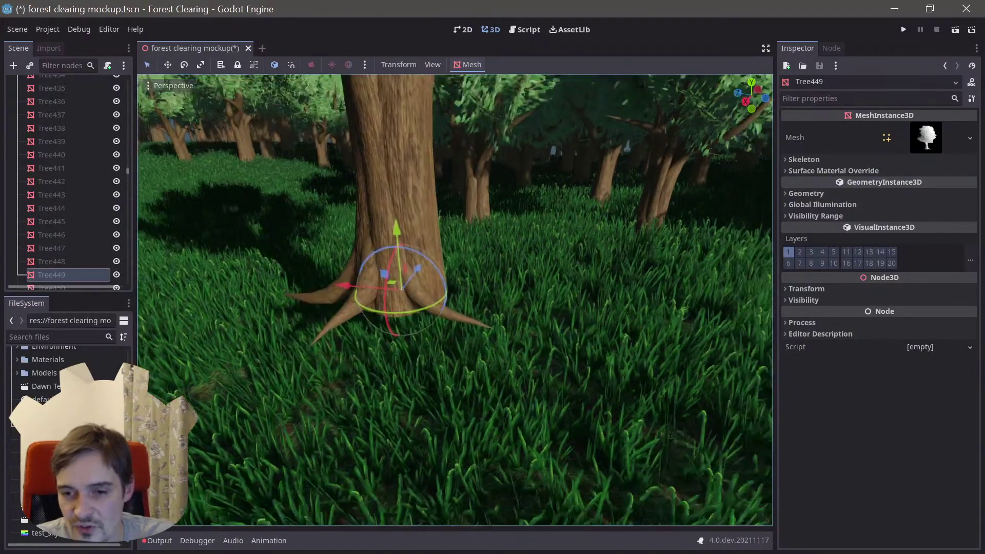
pyautogui.moveTo(421, 273); pyautogui.dragTo(497, 289, button='right')
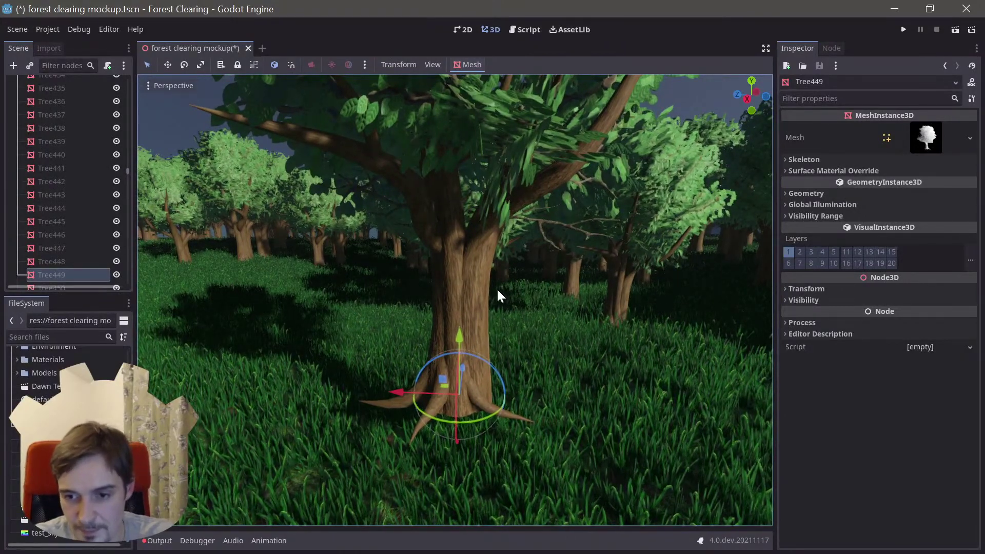
pyautogui.moveTo(498, 291); pyautogui.dragTo(418, 297, button='right')
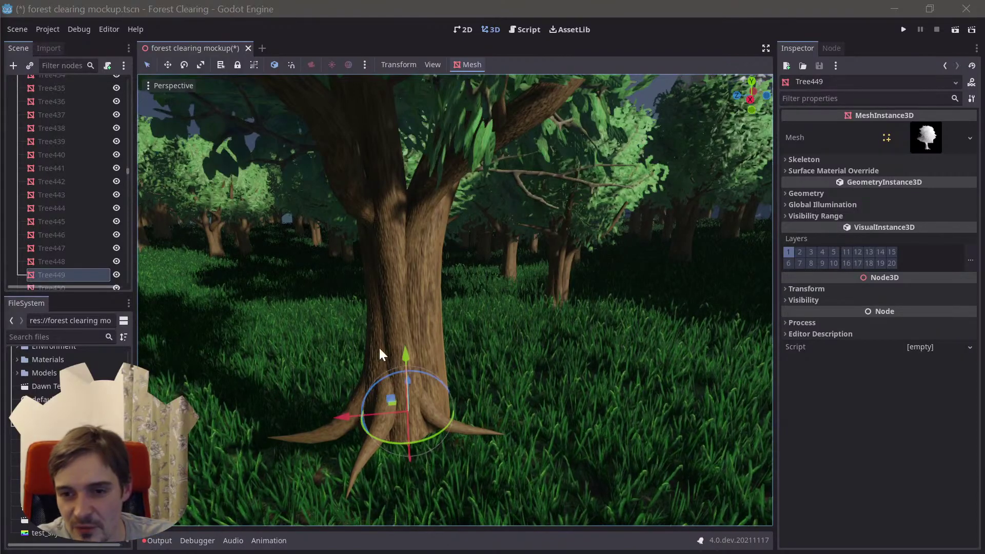
# - Switch to Blender, open the recent file Tree2.blend, and view the tree model up close in Solid shading
pyautogui.hotkey('alt', 'Tab')
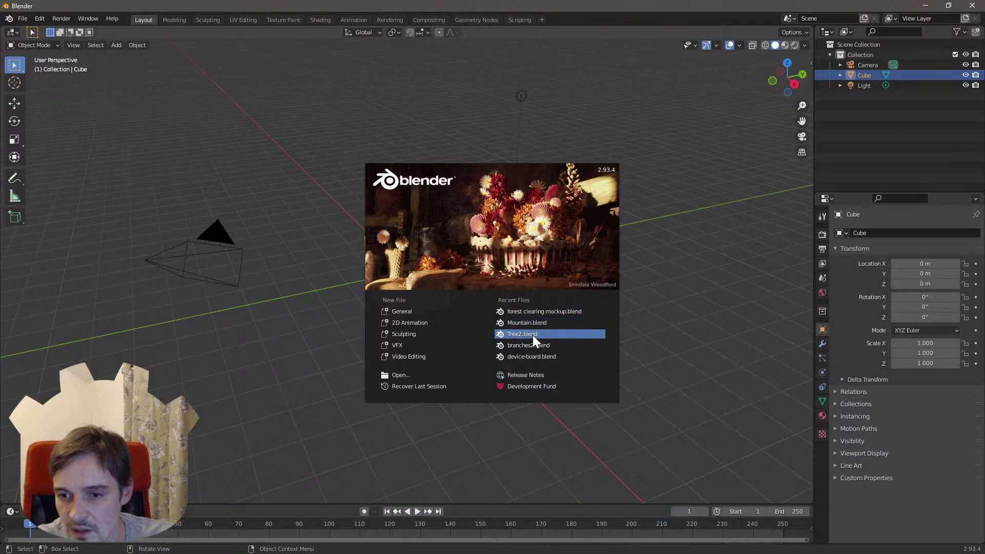
pyautogui.click(533, 334)
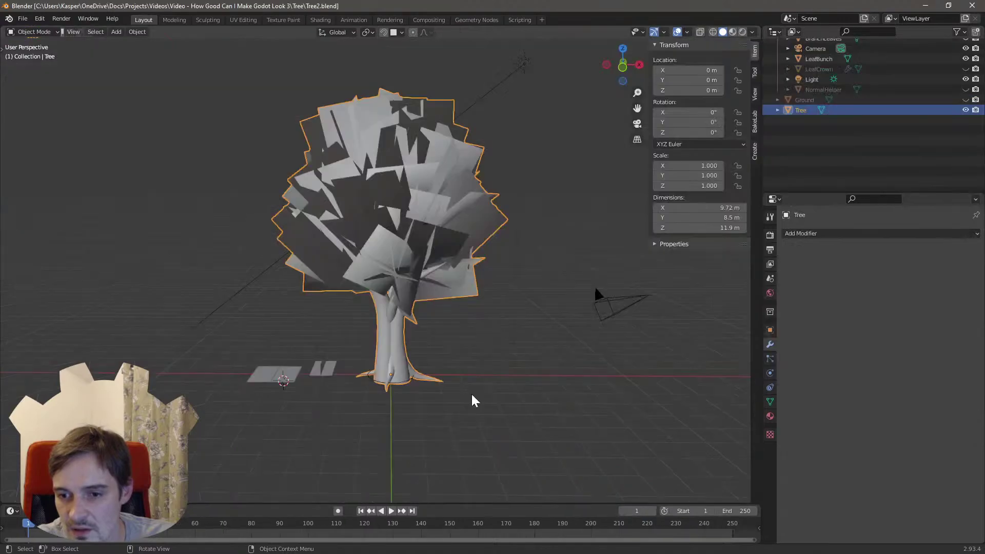
pyautogui.rightClick(500, 336)
pyautogui.moveTo(522, 350)
pyautogui.mouseDown(button='middle')
pyautogui.moveTo(612, 359)
pyautogui.moveTo(552, 328)
pyautogui.mouseUp(button='middle')
pyautogui.press('z')
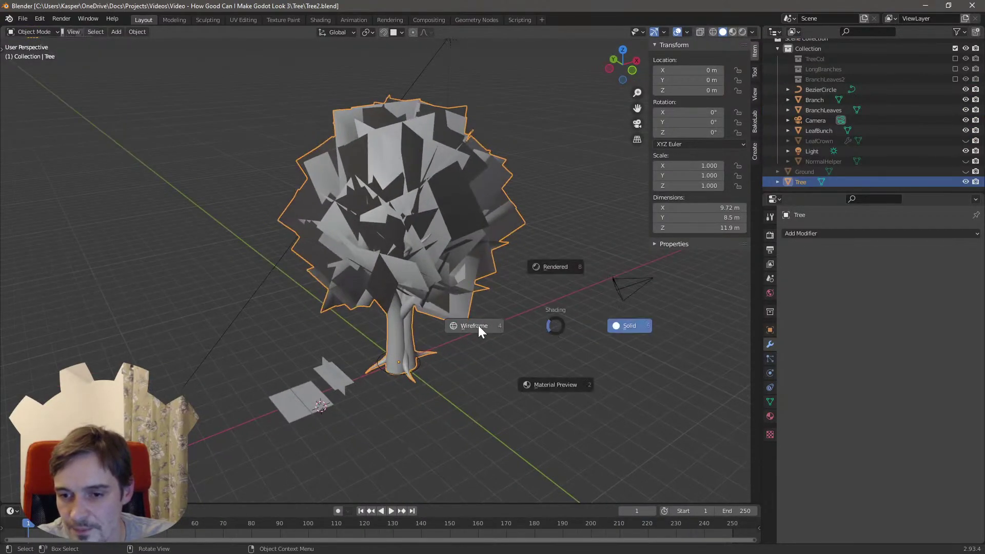
pyautogui.click(642, 328)
pyautogui.scroll(5, 495, 414)
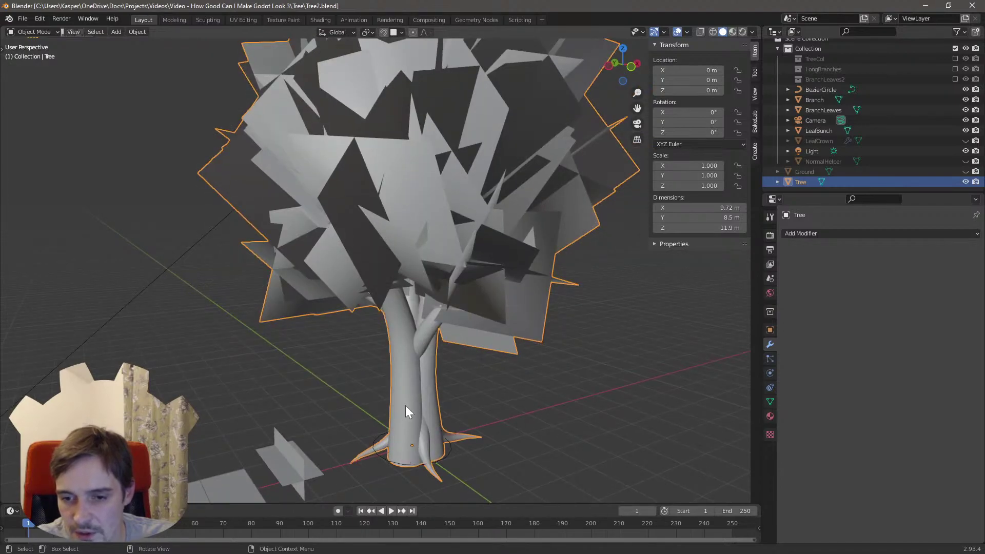
pyautogui.scroll(1, 872, 66)
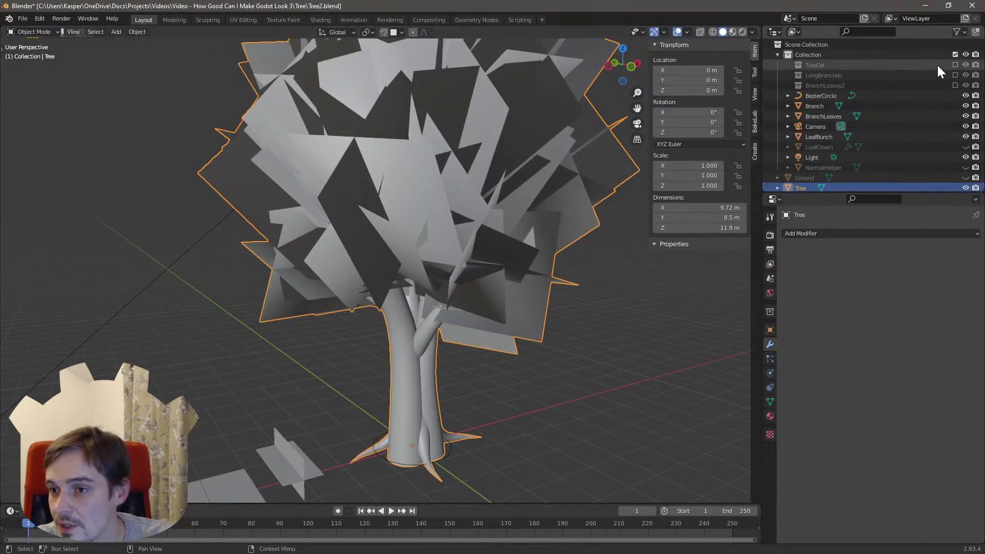
# - Hide the Tree mesh, enable the TreeCol collection, and put the Trunk curve into Edit Mode
pyautogui.click(966, 188)
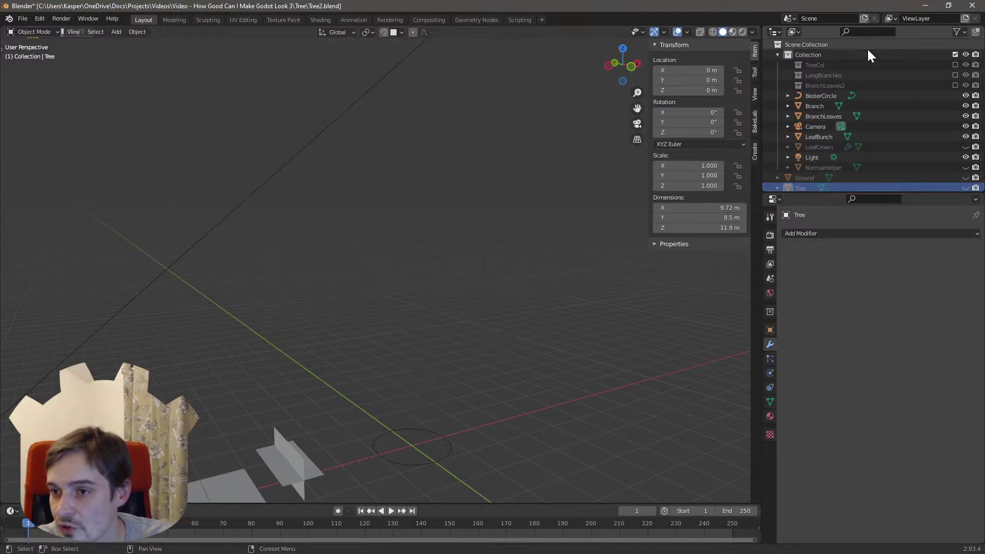
pyautogui.click(955, 64)
pyautogui.click(411, 408)
pyautogui.moveTo(521, 425); pyautogui.dragTo(409, 397, button='middle')
pyautogui.press('Tab')
# - Try moving control points at the Trunk curve's base and along its upper part, and examine the bare branch structure from several sides
pyautogui.press('b')
pyautogui.moveTo(409, 398); pyautogui.dragTo(426, 401)
pyautogui.press('g')
pyautogui.rightClick(385, 392)
pyautogui.click(380, 207)
pyautogui.moveTo(348, 222); pyautogui.dragTo(496, 275)
pyautogui.press('g')
pyautogui.rightClick(419, 266)
pyautogui.keyDown('shift'); pyautogui.moveTo(588, 271); pyautogui.dragTo(583, 324, button='middle'); pyautogui.keyUp('shift')
pyautogui.moveTo(583, 324); pyautogui.dragTo(248, 437, button='middle')
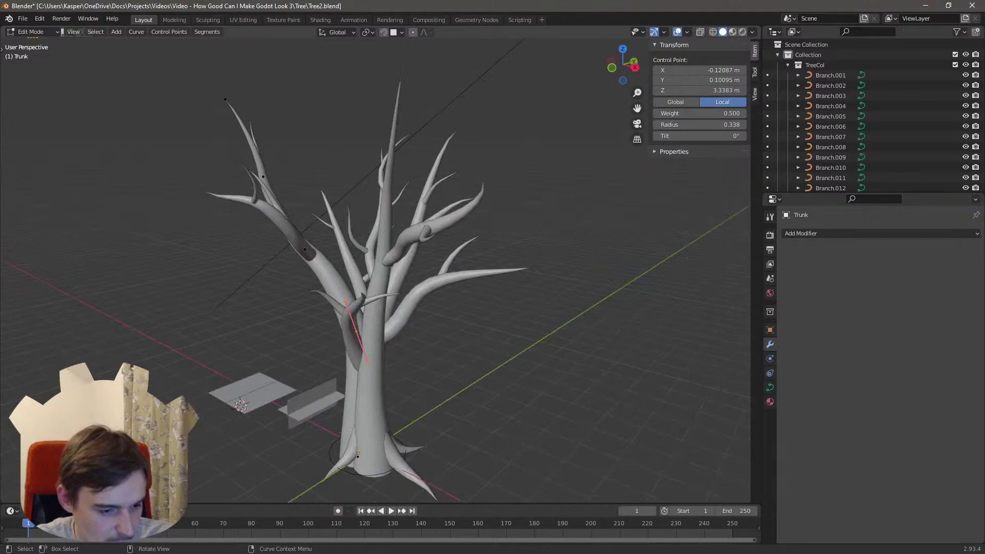
pyautogui.moveTo(258, 355); pyautogui.dragTo(387, 336, button='middle')
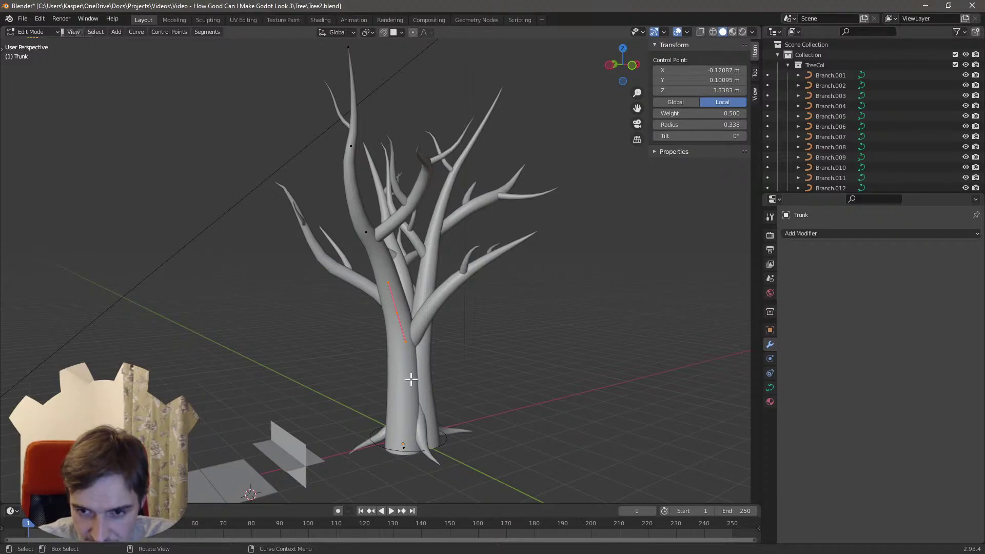
pyautogui.moveTo(451, 294); pyautogui.dragTo(393, 294, button='middle')
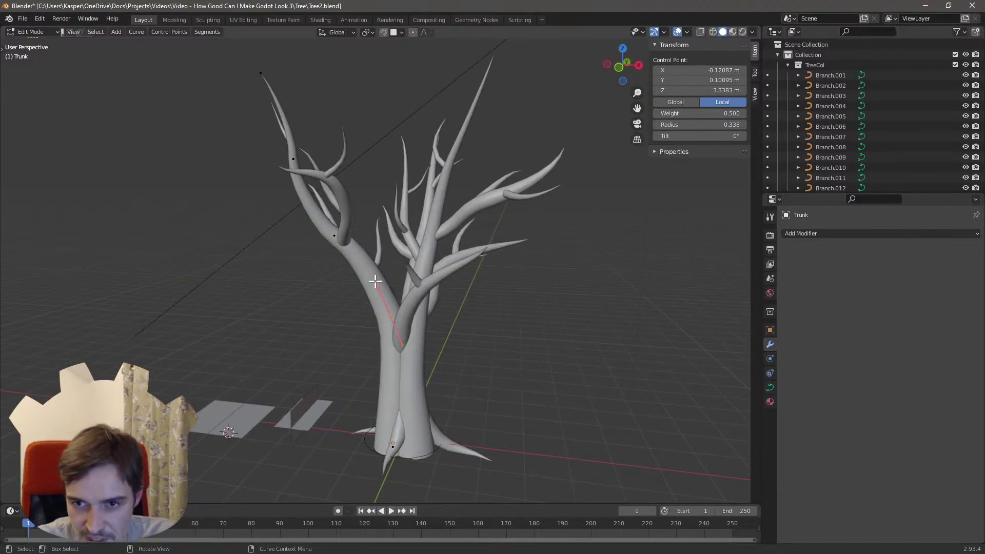
# - Disable the TreeCol collection, show the Tree mesh again, and view the leafy tree in Rendered shading
pyautogui.click(955, 64)
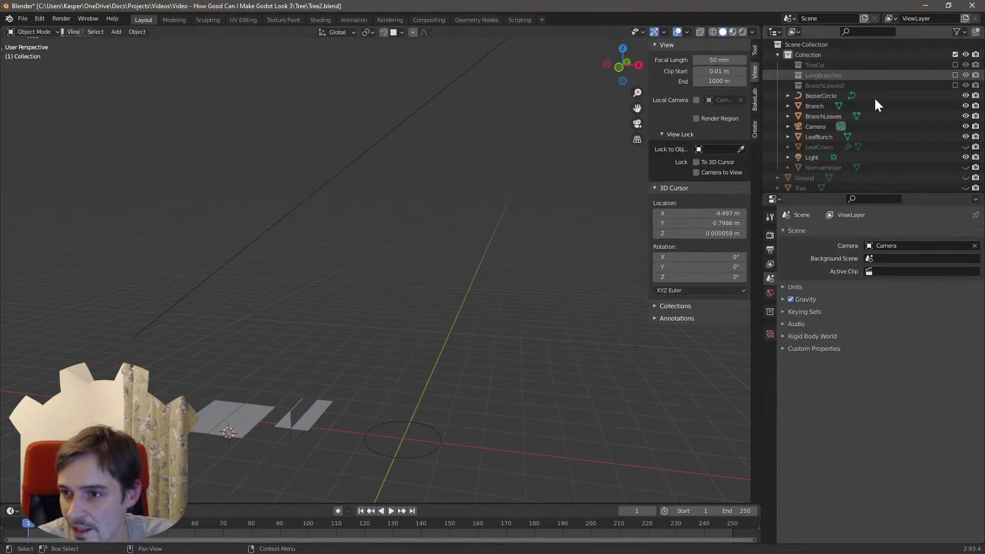
pyautogui.scroll(-1, 878, 154)
pyautogui.click(966, 181)
pyautogui.moveTo(490, 244)
pyautogui.mouseDown(button='middle')
pyautogui.moveTo(410, 164)
pyautogui.moveTo(452, 195)
pyautogui.moveTo(351, 199)
pyautogui.moveTo(392, 205)
pyautogui.mouseUp(button='middle')
pyautogui.press('z')
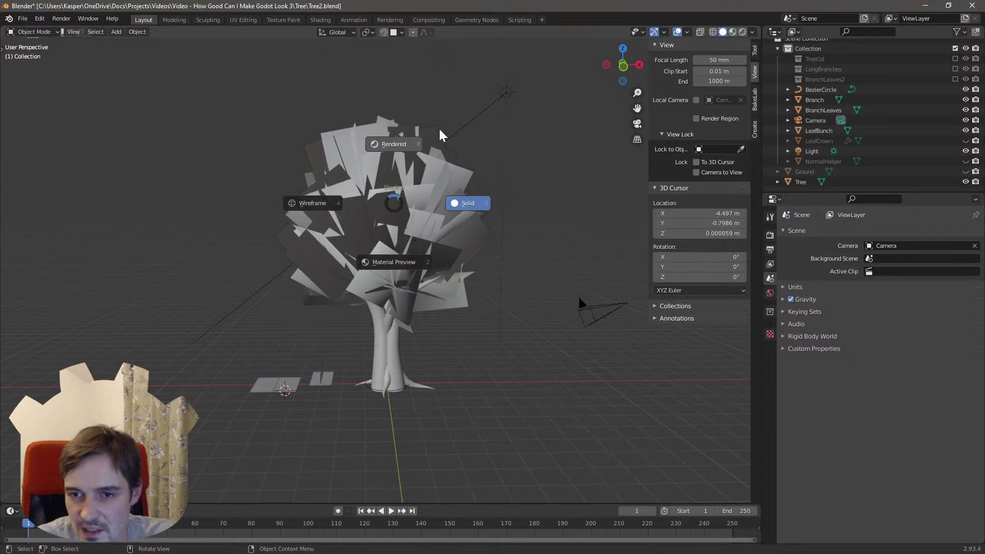
pyautogui.click(388, 146)
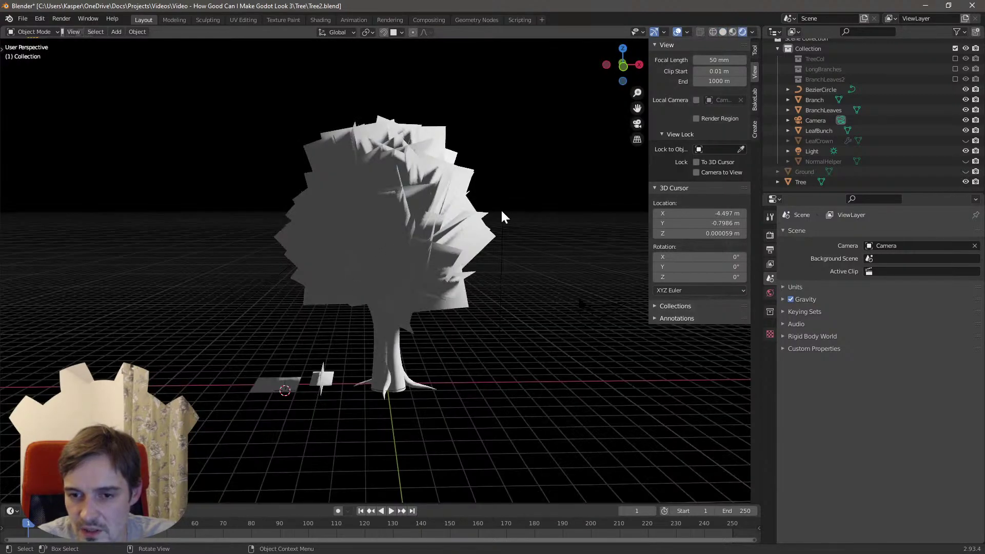
pyautogui.moveTo(464, 211); pyautogui.dragTo(341, 205, button='middle')
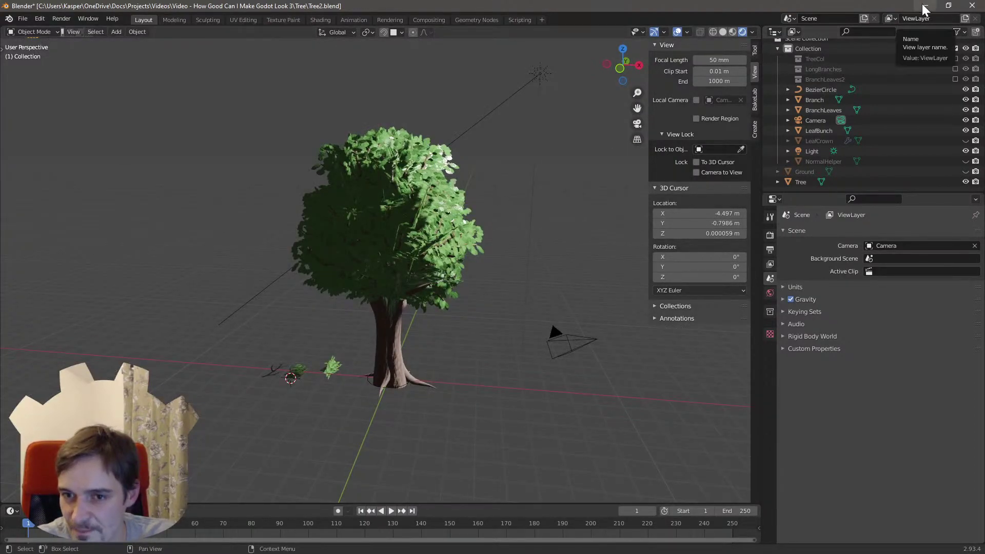
# - Set the viewport back to Solid shading, switch to Godot, and examine the raised tree's trunk, branches and foliage
pyautogui.press('z')
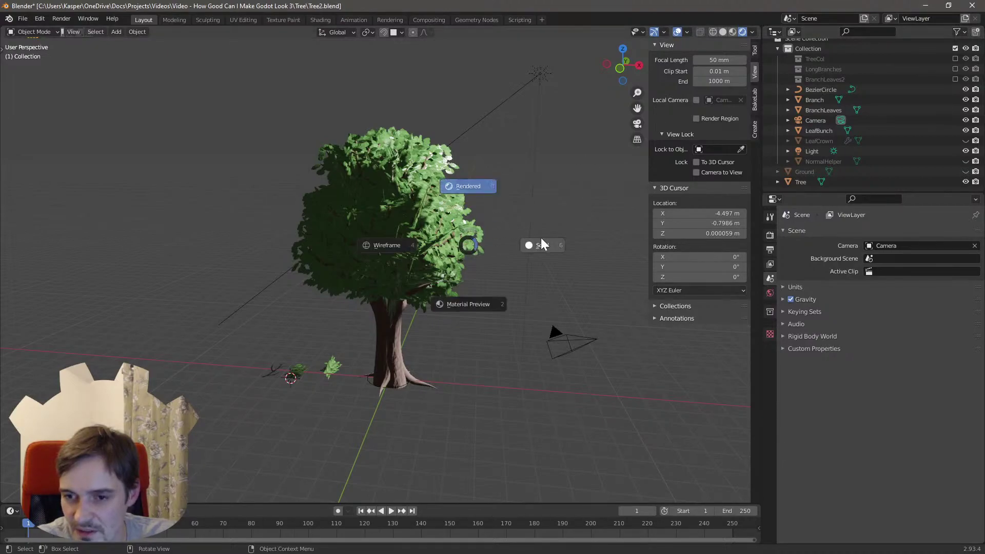
pyautogui.click(540, 238)
pyautogui.click(925, 6)
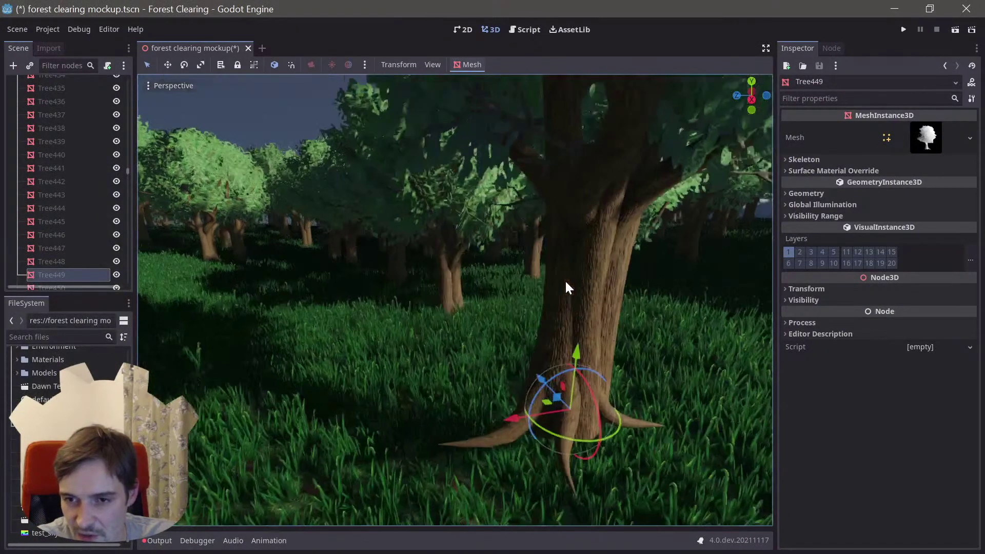
pyautogui.scroll(-12, 562, 278)
pyautogui.scroll(18, 549, 272)
pyautogui.moveTo(553, 276); pyautogui.dragTo(517, 306, button='middle')
pyautogui.scroll(-6, 548, 272)
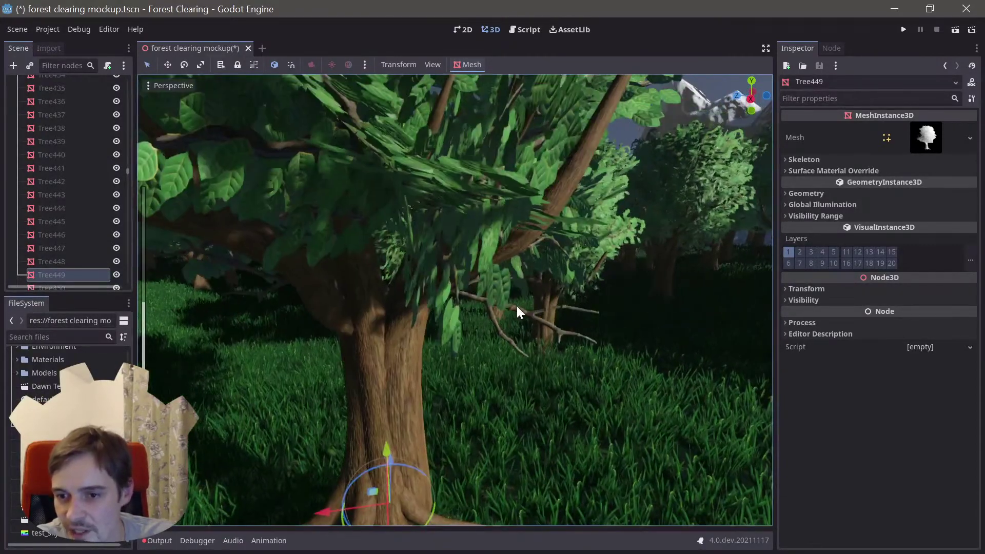
pyautogui.scroll(-5, 485, 348)
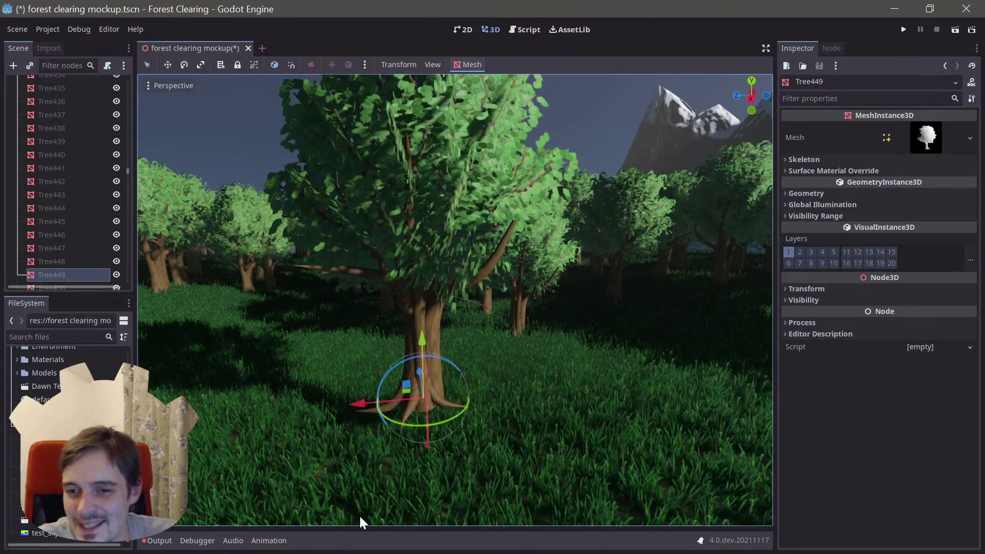
# - Survey the pond and surrounding forest from a distance, and return to a view of the raised tree
pyautogui.scroll(-10, 409, 444)
pyautogui.moveTo(451, 435); pyautogui.dragTo(444, 397, button='middle')
pyautogui.scroll(-3, 412, 409)
pyautogui.scroll(3, 416, 405)
pyautogui.scroll(4, 422, 403)
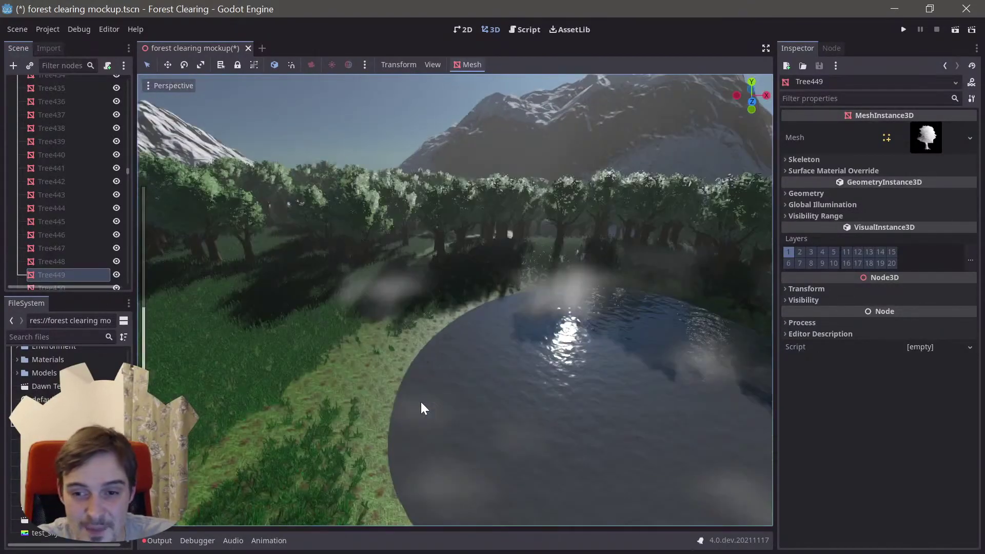
pyautogui.scroll(-3, 421, 402)
pyautogui.keyDown('shift'); pyautogui.moveTo(286, 392); pyautogui.dragTo(356, 368, button='middle'); pyautogui.keyUp('shift')
pyautogui.moveTo(347, 236); pyautogui.dragTo(370, 272, button='middle')
pyautogui.scroll(4, 370, 272)
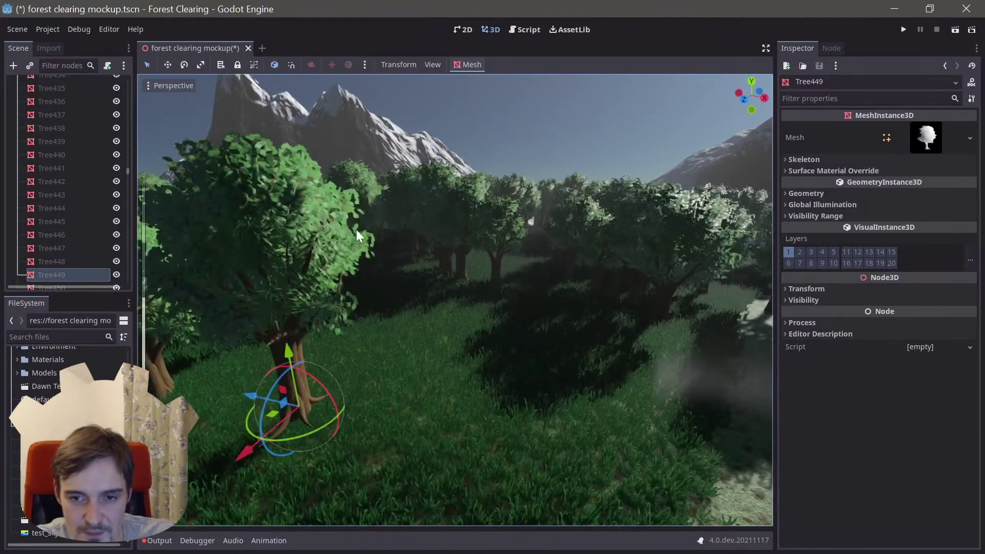
pyautogui.keyDown('shift'); pyautogui.moveTo(314, 179); pyautogui.dragTo(360, 187, button='middle'); pyautogui.keyUp('shift')
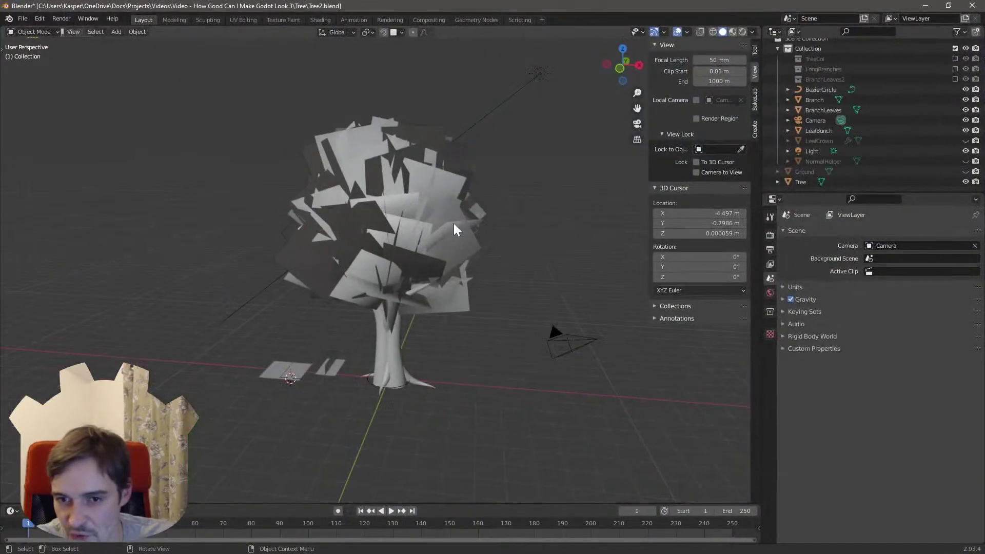
# - Switch to Blender, temporarily show the NormalHelper sphere around the tree's crown, and hide it again
pyautogui.moveTo(454, 225); pyautogui.dragTo(406, 197, button='middle')
pyautogui.scroll(-3, 467, 211)
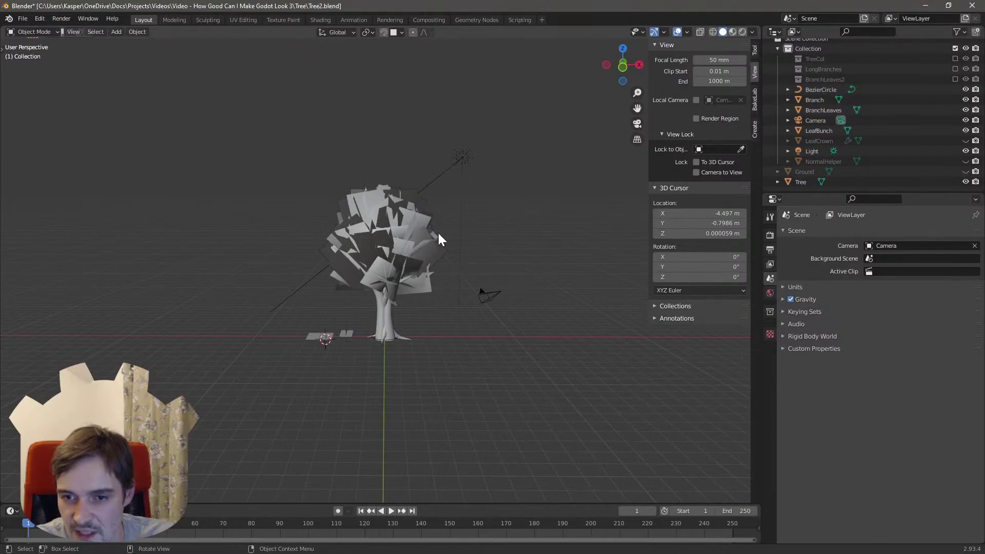
pyautogui.scroll(2, 441, 241)
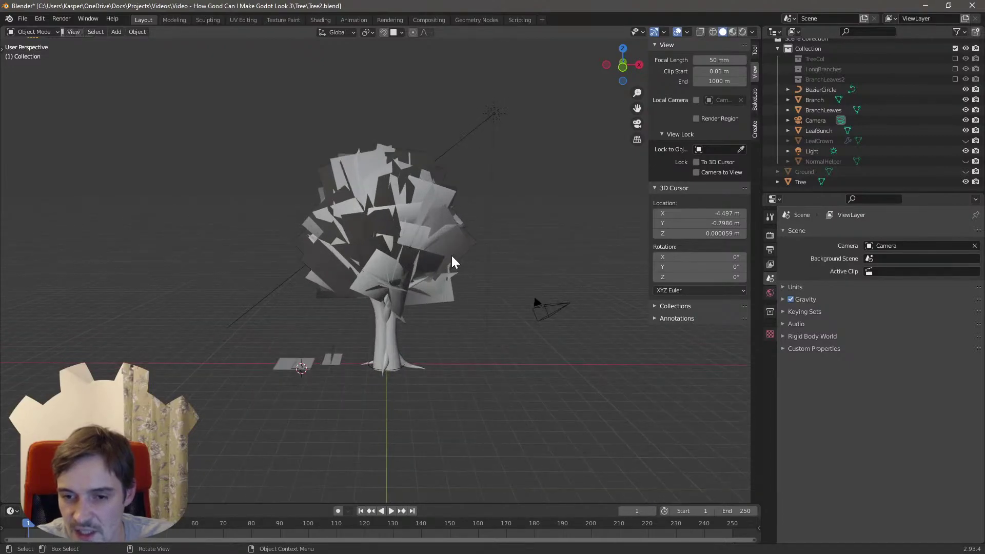
pyautogui.click(966, 161)
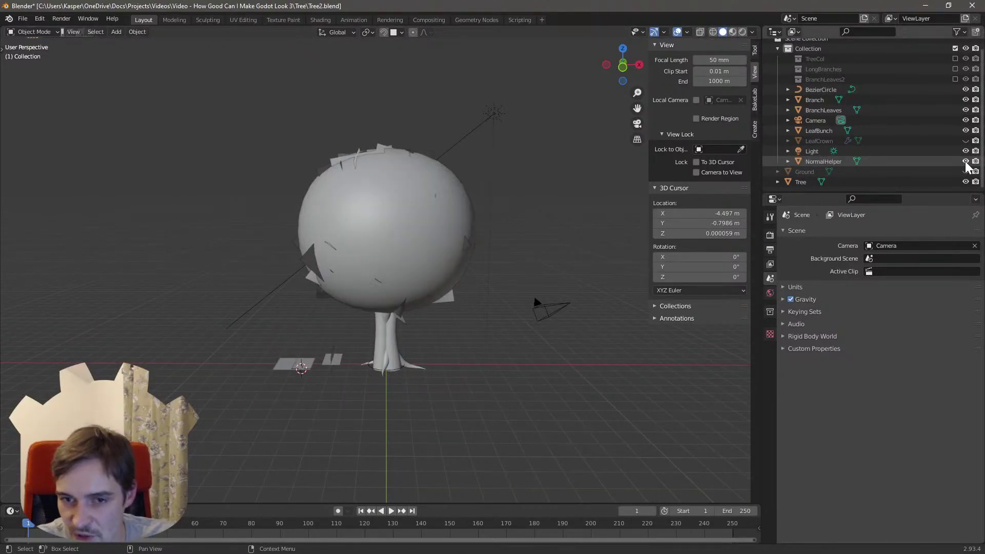
pyautogui.click(966, 162)
pyautogui.moveTo(388, 364); pyautogui.dragTo(399, 363, button='middle')
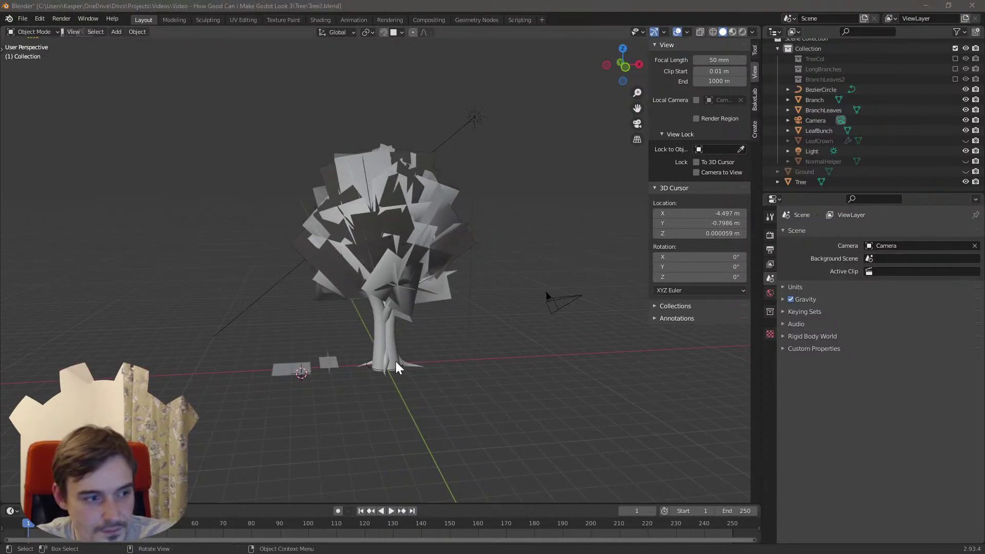
# - Switch to Godot and survey the whole forest clearing from above, ending with a closer view of the snowy mountains
pyautogui.hotkey('alt', 'Tab')
pyautogui.scroll(-6, 433, 361)
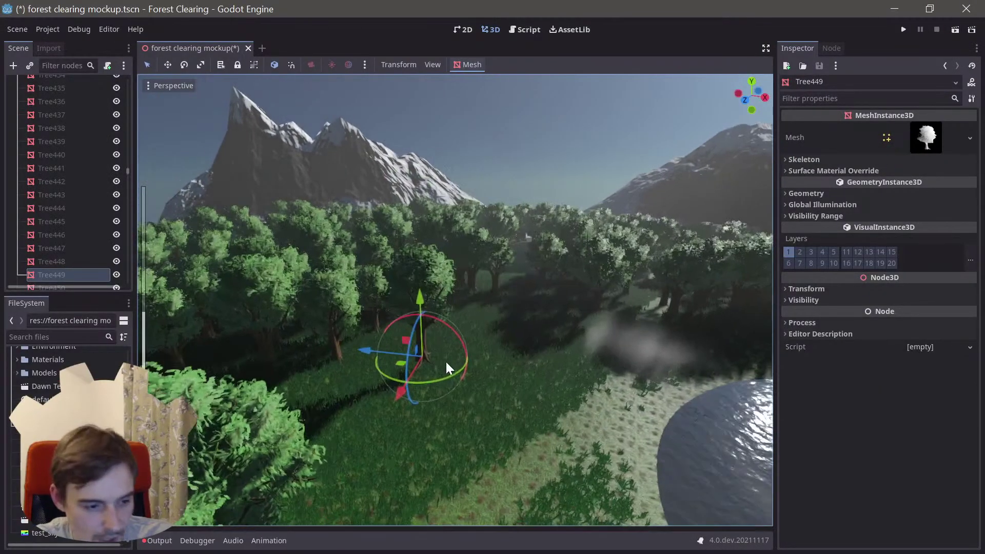
pyautogui.keyDown('shift'); pyautogui.moveTo(478, 364); pyautogui.dragTo(451, 360, button='middle'); pyautogui.keyUp('shift')
pyautogui.scroll(-6, 491, 377)
pyautogui.scroll(-4, 450, 378)
pyautogui.scroll(-6, 448, 352)
pyautogui.scroll(6, 451, 360)
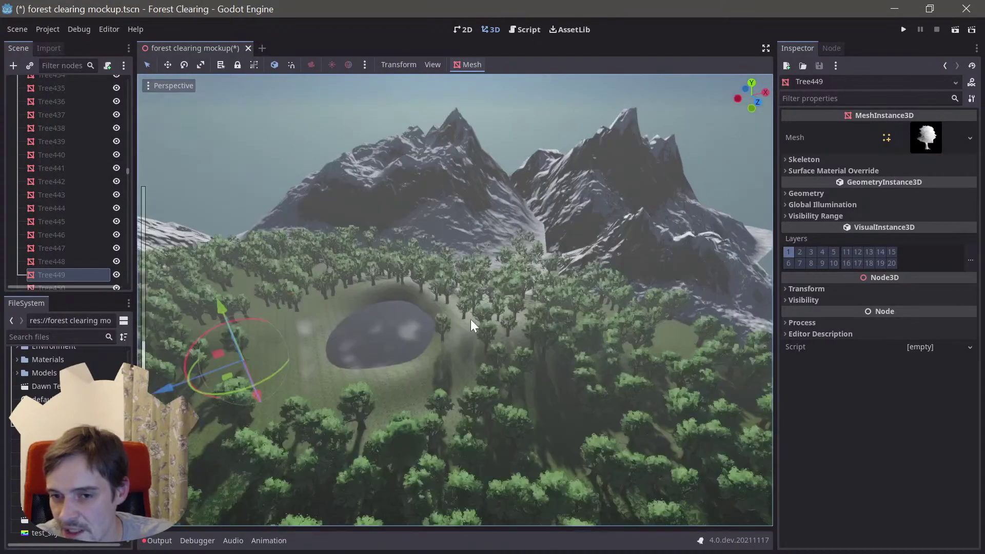
pyautogui.keyDown('shift'); pyautogui.moveTo(470, 319); pyautogui.dragTo(484, 407, button='middle'); pyautogui.keyUp('shift')
pyautogui.scroll(6, 461, 349)
pyautogui.moveTo(447, 297); pyautogui.dragTo(443, 256, button='middle')
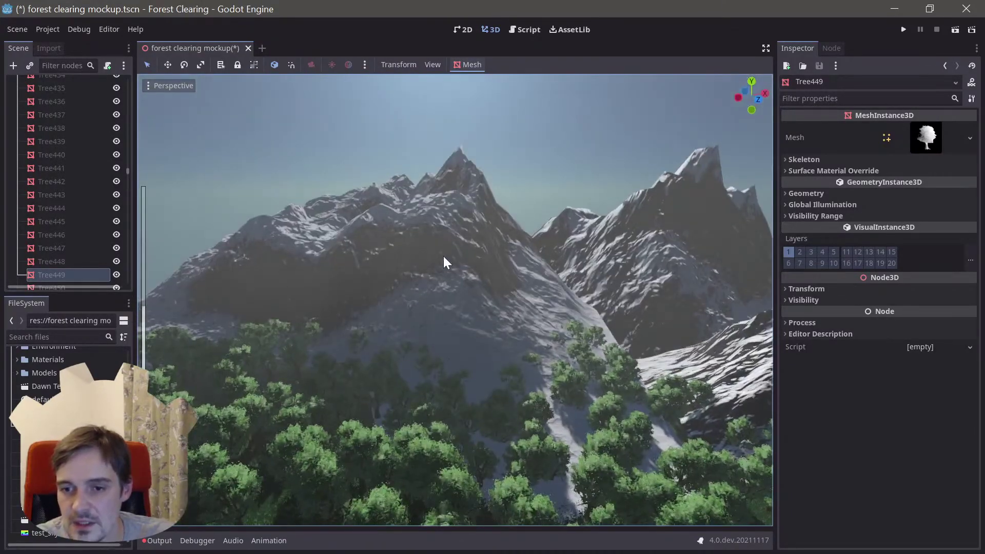
# - Select the Landscape_lp001 mountain, expand its mesh and Surface 1 material, and look through the material's property groups
pyautogui.click(443, 257)
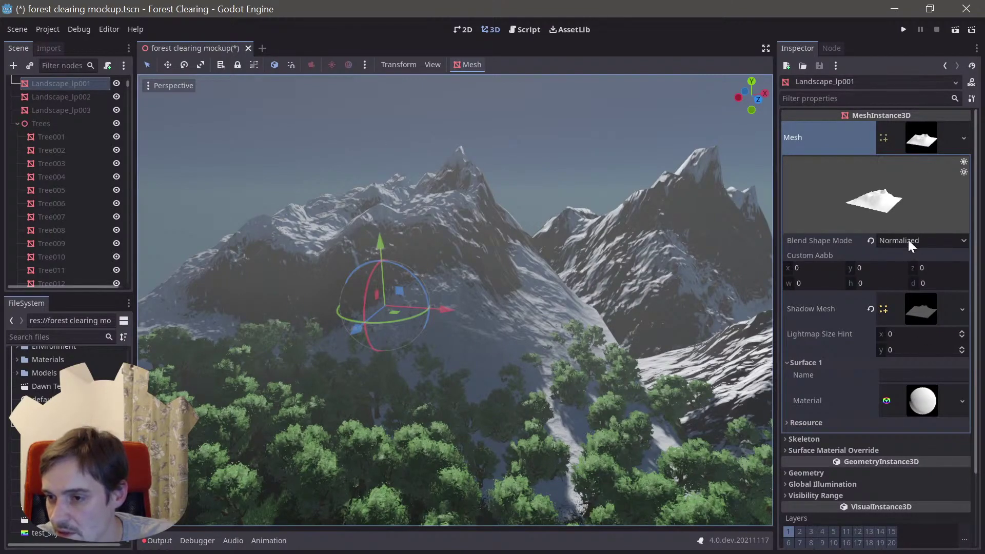
pyautogui.scroll(-3, 937, 300)
pyautogui.click(923, 308)
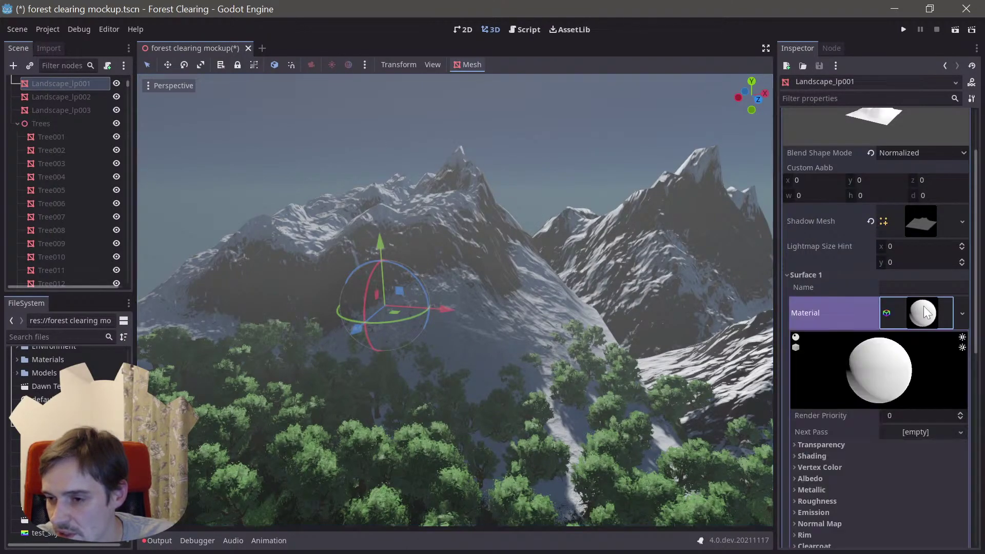
pyautogui.scroll(-6, 877, 329)
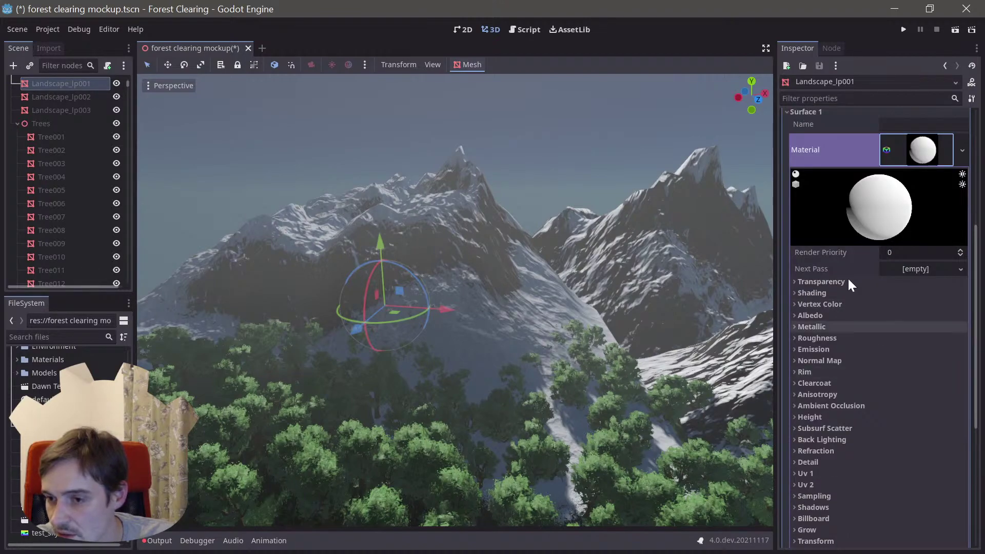
# - Collapse the mesh's properties, expand Surface Material Override, and open the shader of Landscape_lp001's override material
pyautogui.click(914, 150)
pyautogui.scroll(3, 893, 211)
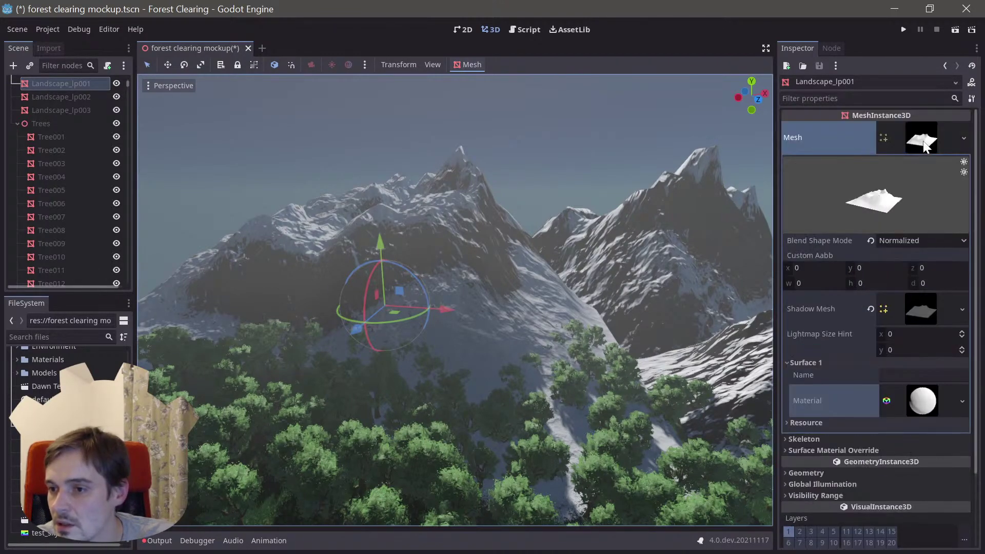
pyautogui.click(924, 145)
pyautogui.click(810, 171)
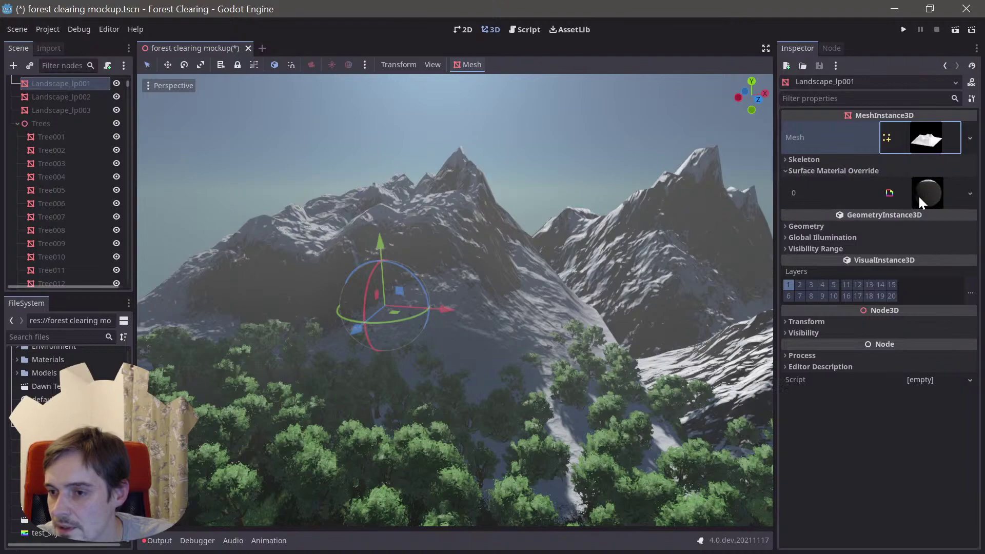
pyautogui.click(919, 195)
pyautogui.click(931, 292)
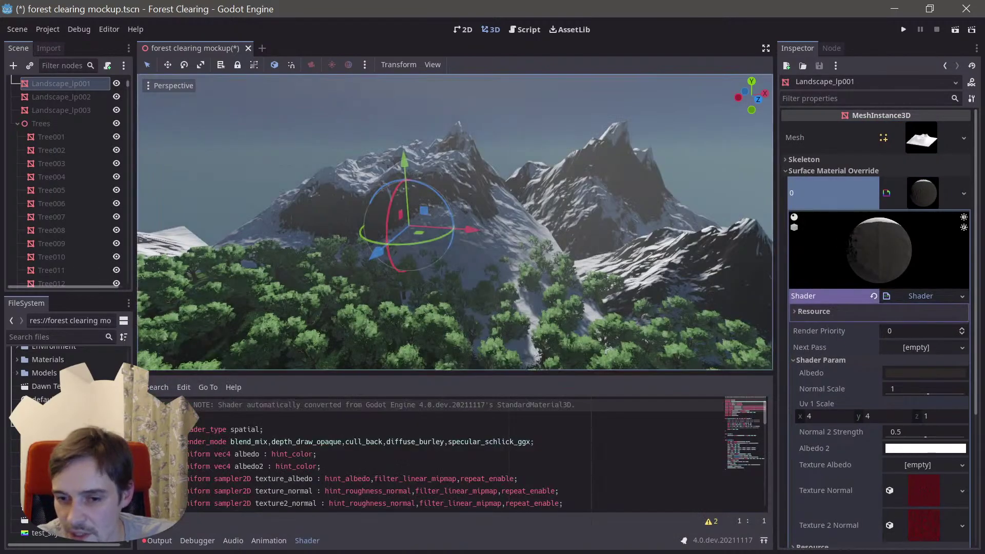
# - Enlarge the shader editor and read through the mountain shader down to the ws_normal and mask lines in fragment()
pyautogui.scroll(-5, 449, 378)
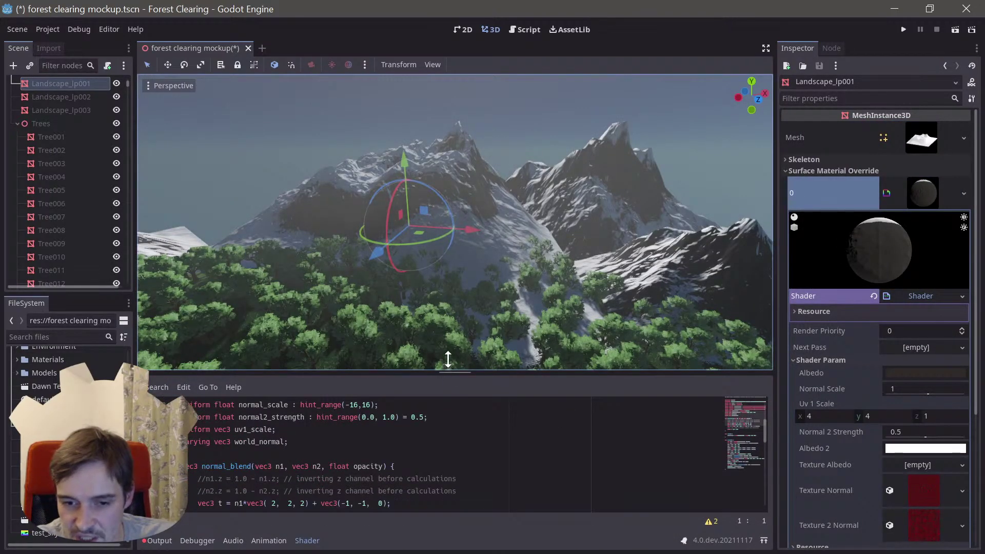
pyautogui.moveTo(448, 361); pyautogui.dragTo(447, 330)
pyautogui.scroll(-6, 449, 436)
# - Temporarily rotate the Landscape_lp001 mountain to check how its snow coverage follows the slope, and undo the rotation
pyautogui.moveTo(487, 160); pyautogui.dragTo(506, 189, button='middle')
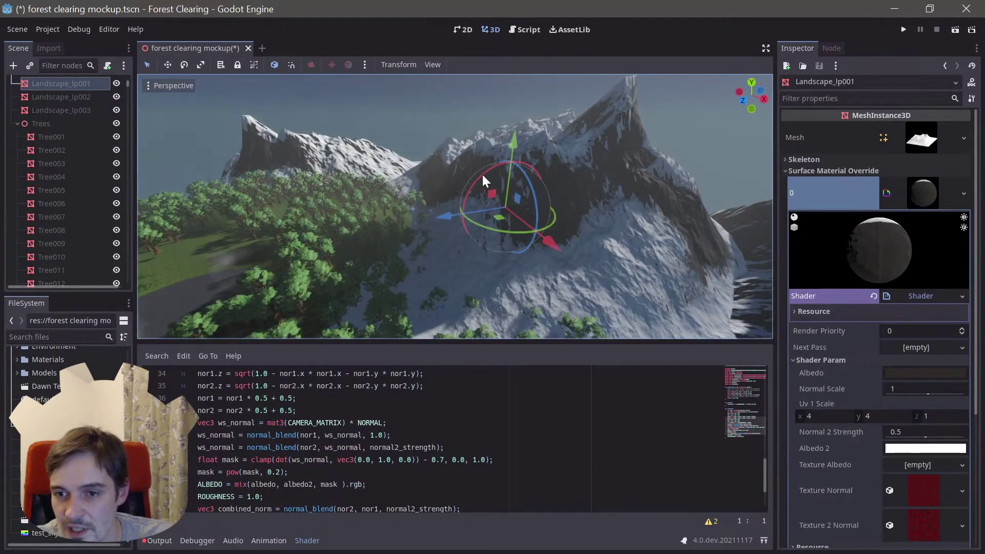
pyautogui.moveTo(481, 178); pyautogui.dragTo(582, 165)
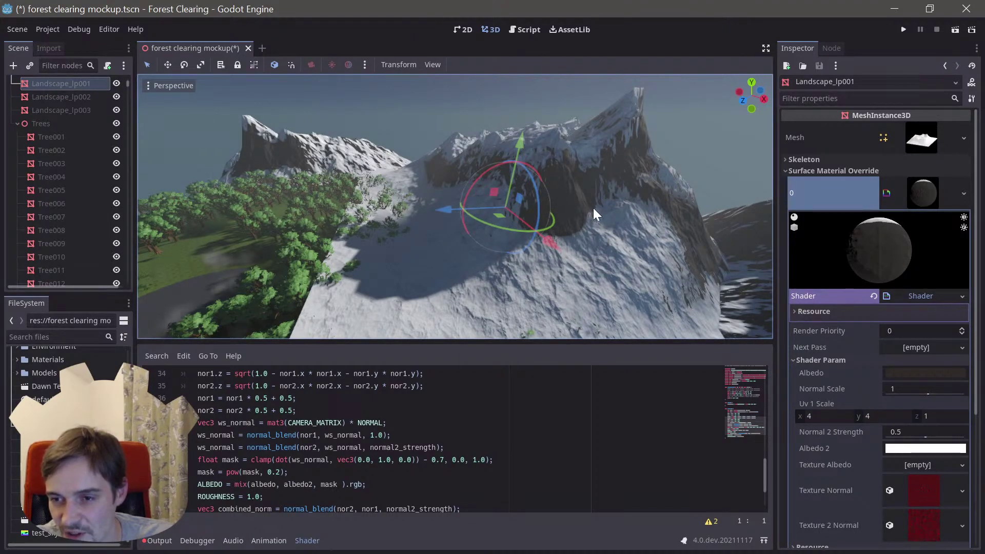
pyautogui.hotkey('ctrl', 'z')
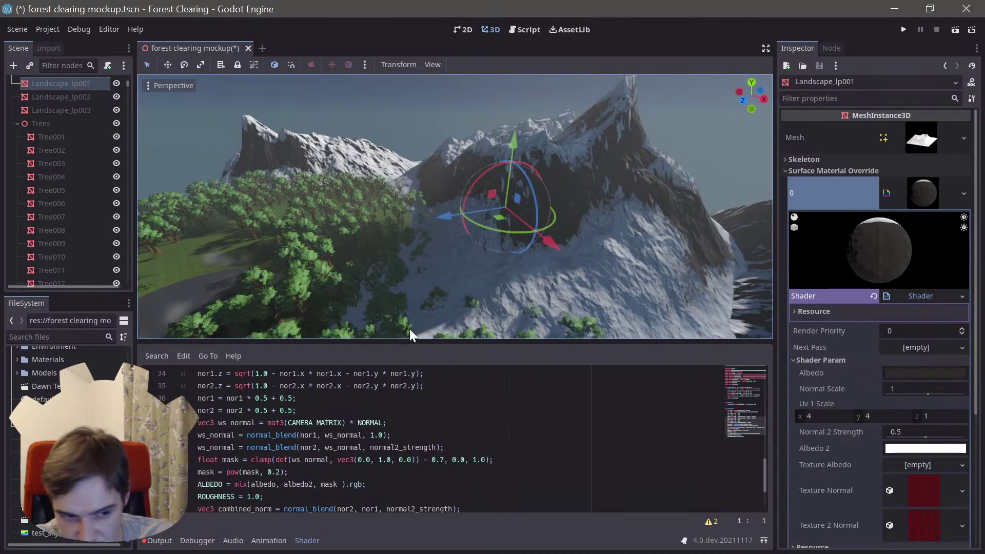
# - Review the mountain shader's fragment() and normal_blend() functions while comparing them with the mountains in the scene
pyautogui.moveTo(518, 223); pyautogui.dragTo(528, 221, button='middle')
pyautogui.scroll(-1, 527, 221)
pyautogui.scroll(-2, 411, 439)
pyautogui.scroll(8, 410, 438)
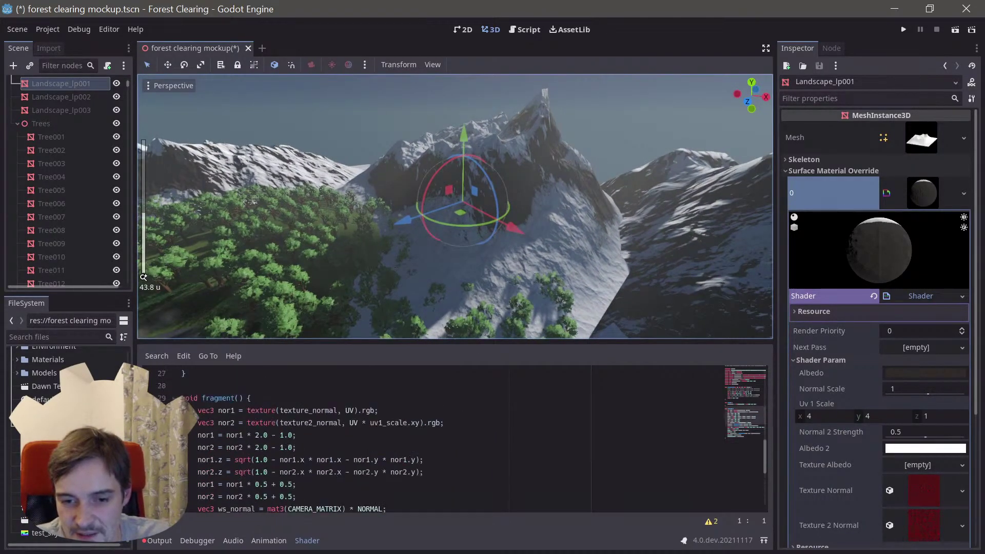
pyautogui.moveTo(318, 187); pyautogui.dragTo(442, 186, button='right')
pyautogui.scroll(-2, 197, 180)
pyautogui.press('w')
pyautogui.scroll(2, 210, 179)
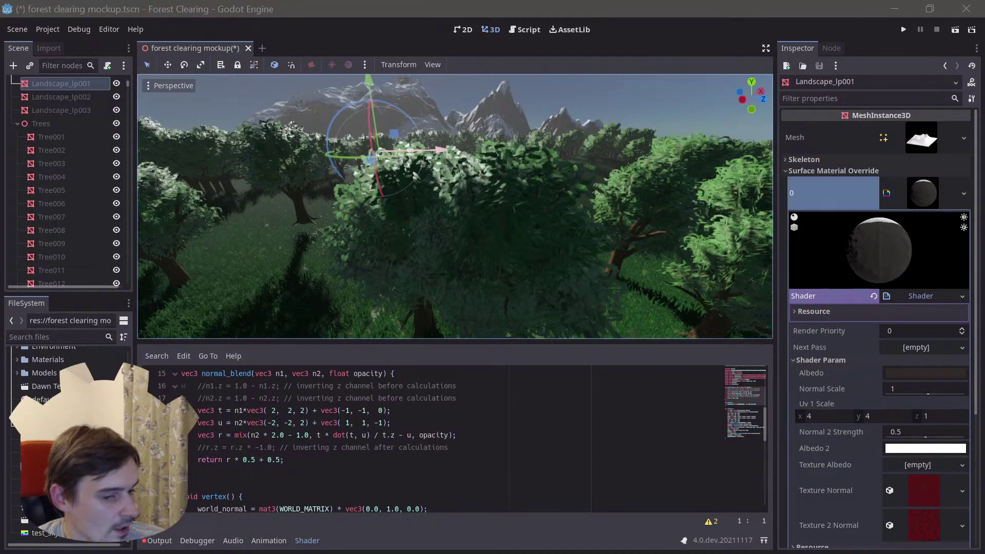
# - Survey the pond from above the trees and move in close to examine the fog drifting over the water
pyautogui.moveTo(375, 263)
pyautogui.mouseDown(button='right')
pyautogui.moveTo(355, 261)
pyautogui.moveTo(381, 281)
pyautogui.moveTo(370, 282)
pyautogui.moveTo(361, 249)
pyautogui.mouseUp(button='right')
pyautogui.press('s')
pyautogui.press('w')
pyautogui.press('s')
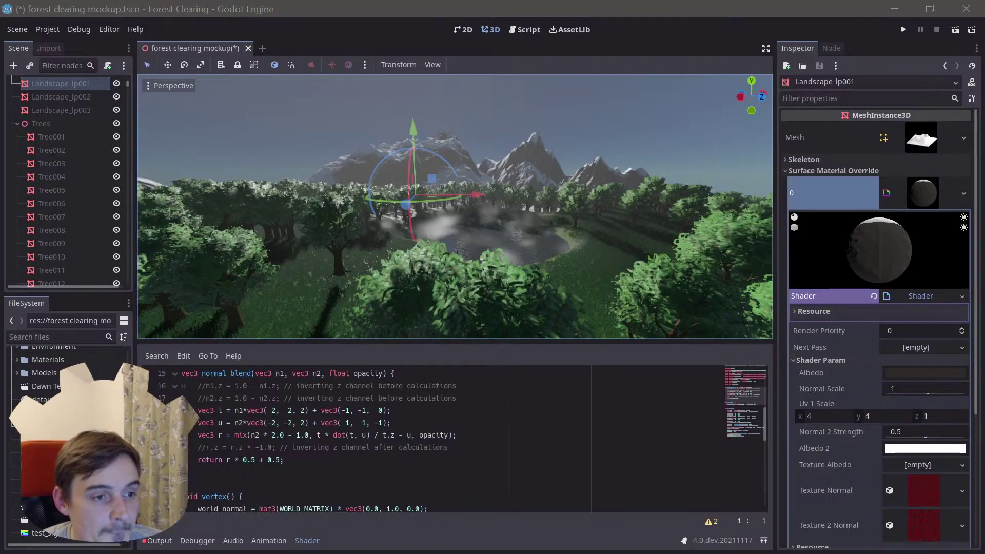
pyautogui.press('w')
pyautogui.moveTo(455, 206); pyautogui.dragTo(454, 310, button='right')
pyautogui.press('w')
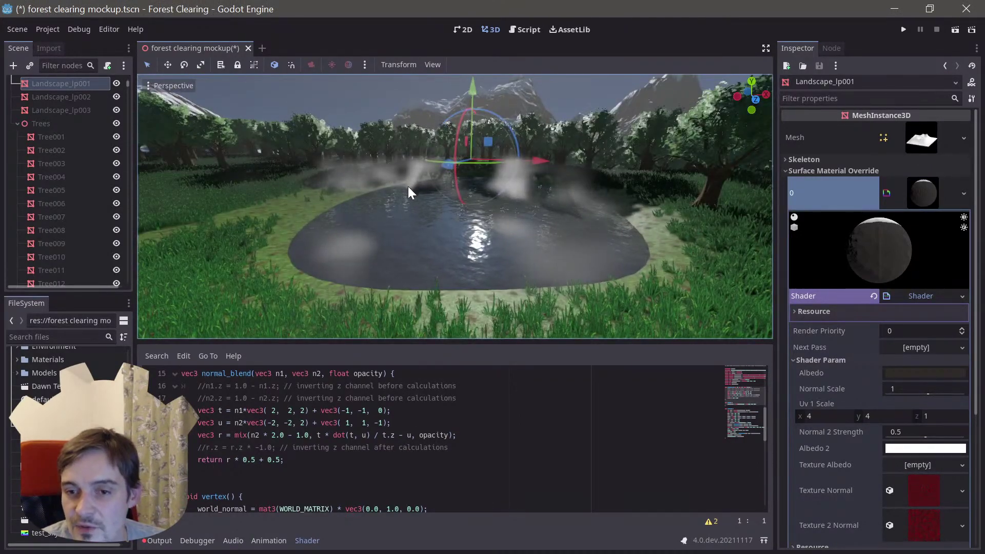
pyautogui.press('w')
pyautogui.moveTo(414, 187); pyautogui.dragTo(418, 248, button='right')
pyautogui.press('s')
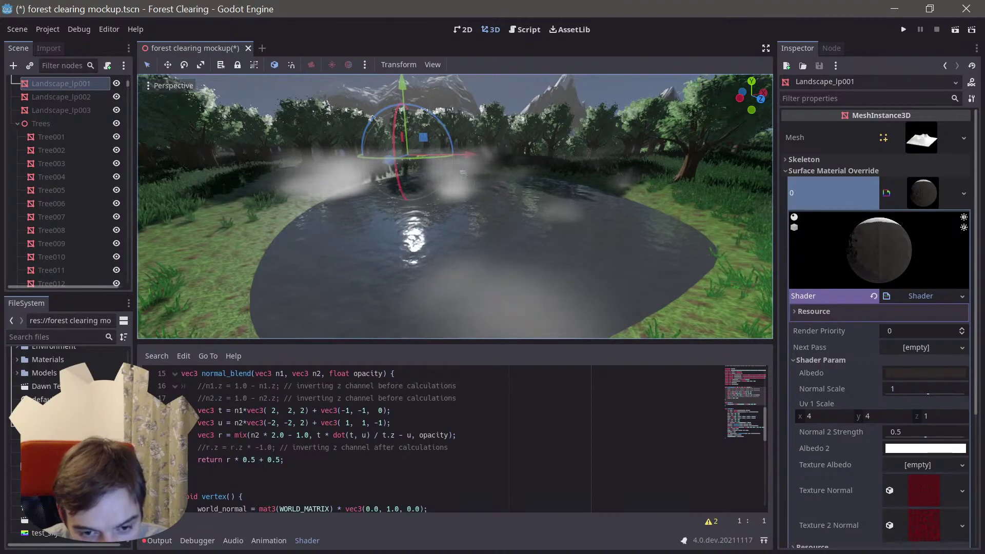
# - Find the fogtest.tscn scene among the project files and open it
pyautogui.scroll(-1, 68, 446)
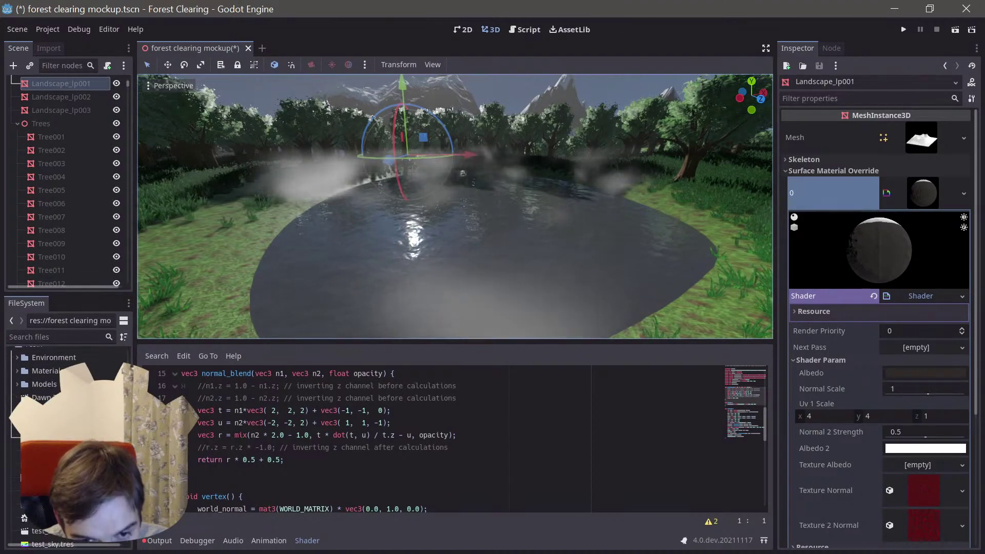
pyautogui.scroll(-1, 68, 446)
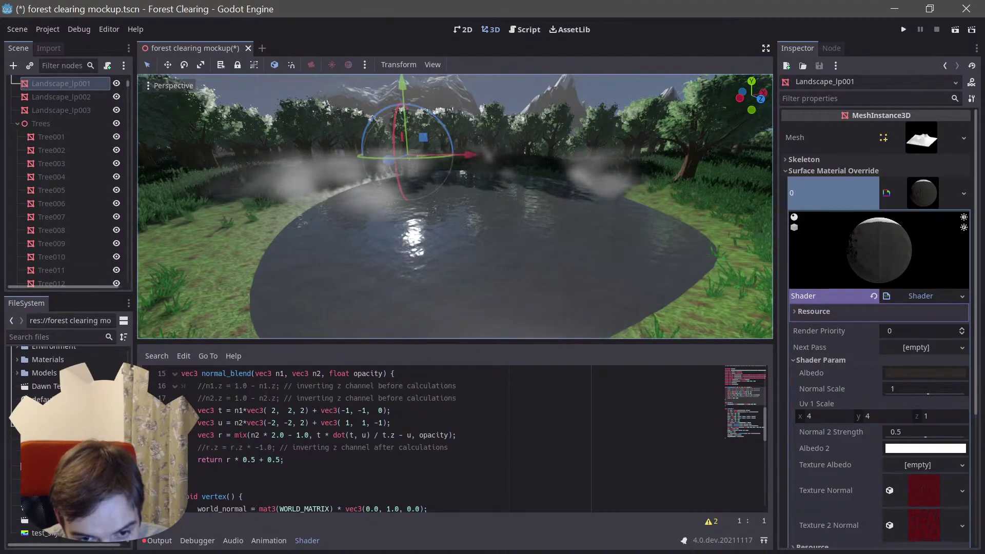
pyautogui.doubleClick(57, 441)
# - Examine the animated fog cloud in the fogtest scene from different distances and angles
pyautogui.moveTo(615, 260)
pyautogui.mouseDown(button='right')
pyautogui.moveTo(621, 292)
pyautogui.moveTo(625, 267)
pyautogui.moveTo(616, 323)
pyautogui.moveTo(622, 206)
pyautogui.moveTo(625, 260)
pyautogui.moveTo(622, 230)
pyautogui.moveTo(617, 263)
pyautogui.mouseUp(button='right')
pyautogui.press('w')
pyautogui.press('s')
pyautogui.press('w')
pyautogui.press('s')
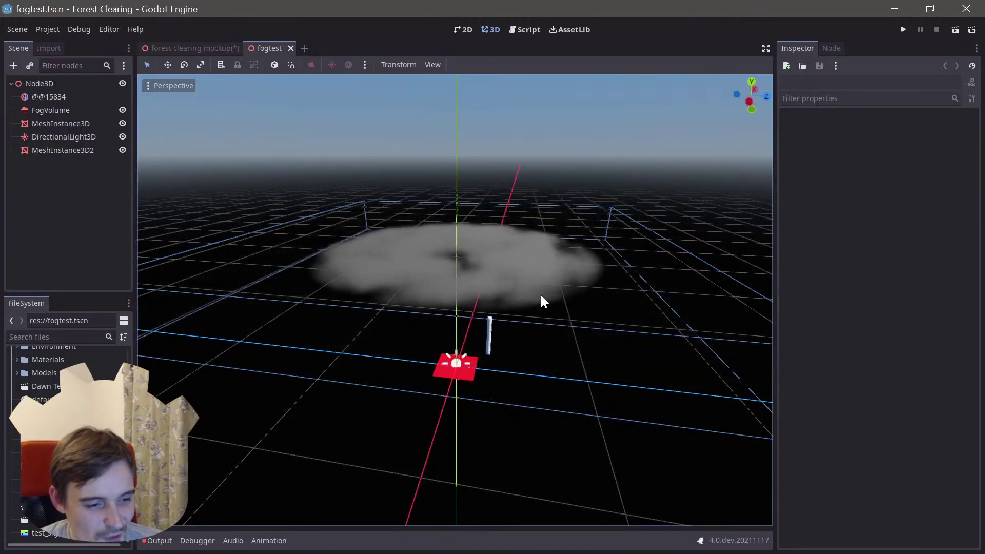
pyautogui.moveTo(561, 187); pyautogui.dragTo(533, 221, button='right')
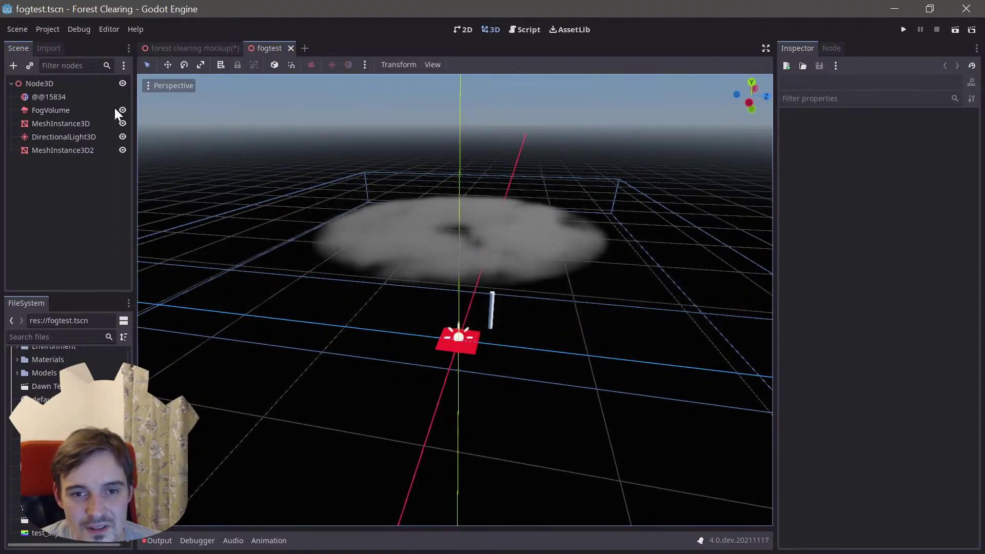
# - Select the FogVolume and bring up the fog() function in its material's shader
pyautogui.click(115, 109)
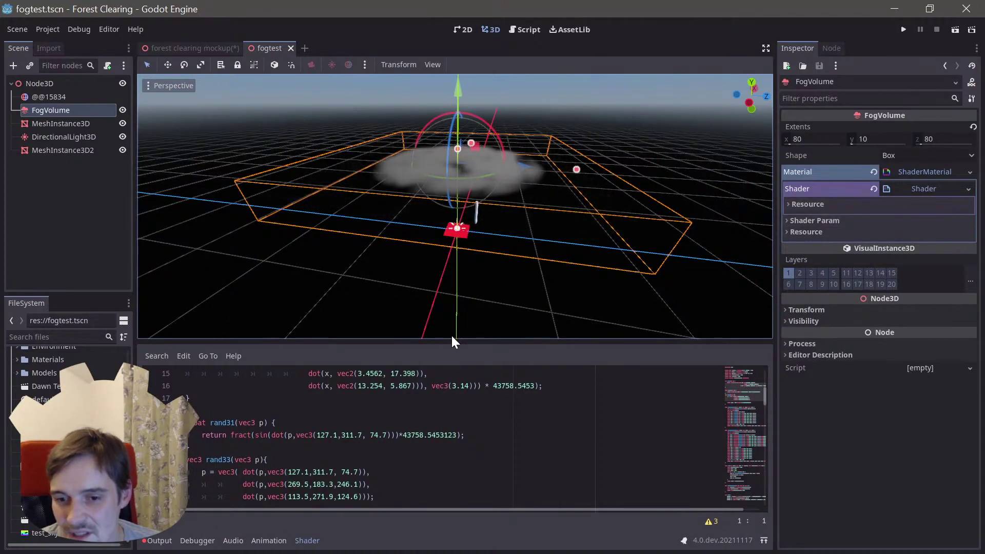
pyautogui.moveTo(764, 400); pyautogui.dragTo(762, 473)
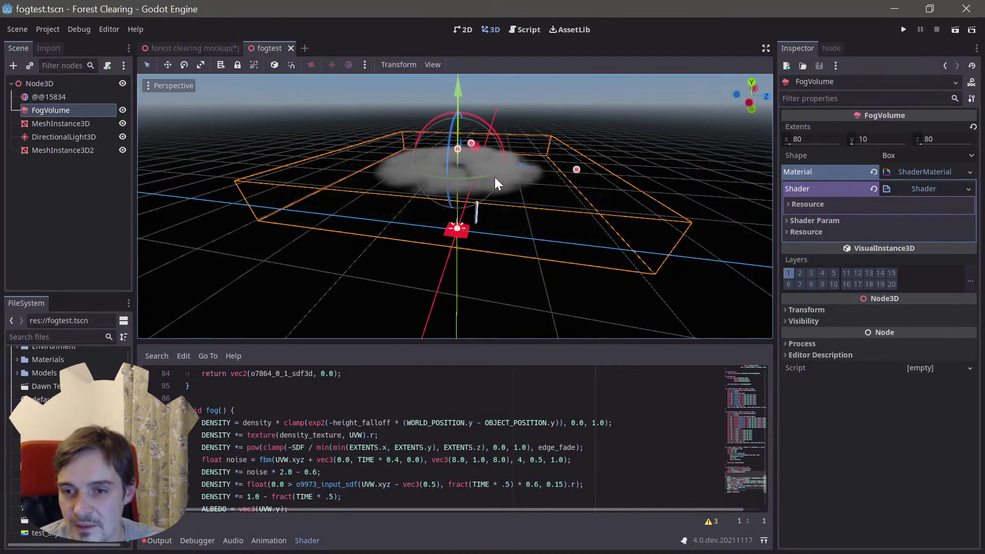
# - Examine the FogVolume's animated fog from several angles, and close the fogtest scene
pyautogui.press('w')
pyautogui.moveTo(521, 188); pyautogui.dragTo(490, 207, button='right')
pyautogui.press('s')
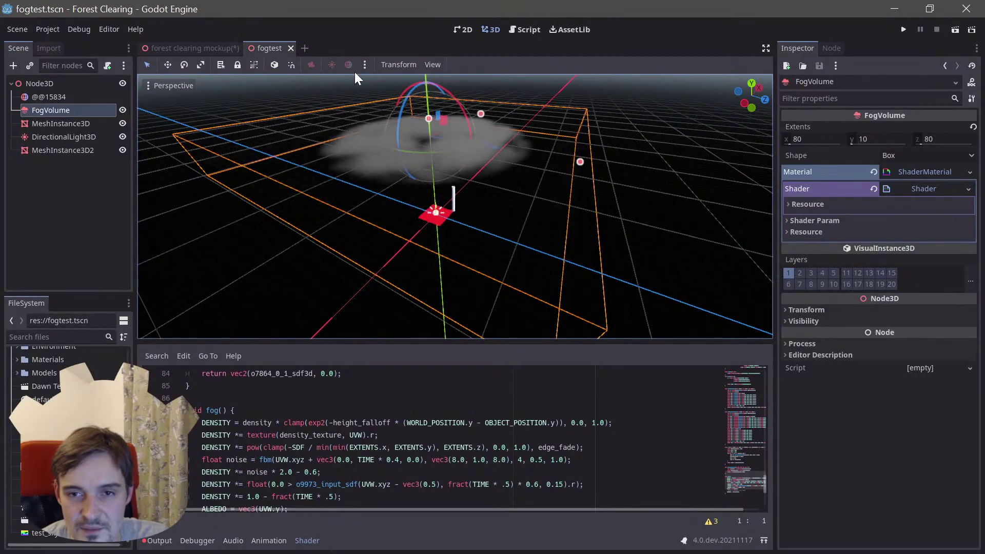
pyautogui.moveTo(347, 126)
pyautogui.mouseDown(button='right')
pyautogui.moveTo(341, 99)
pyautogui.moveTo(355, 132)
pyautogui.mouseUp(button='right')
pyautogui.press('w')
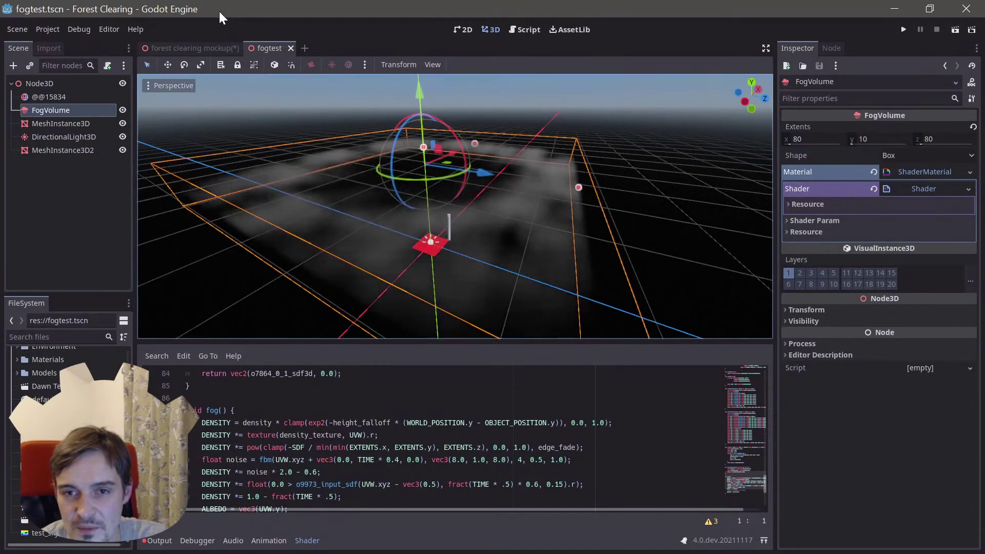
pyautogui.click(291, 48)
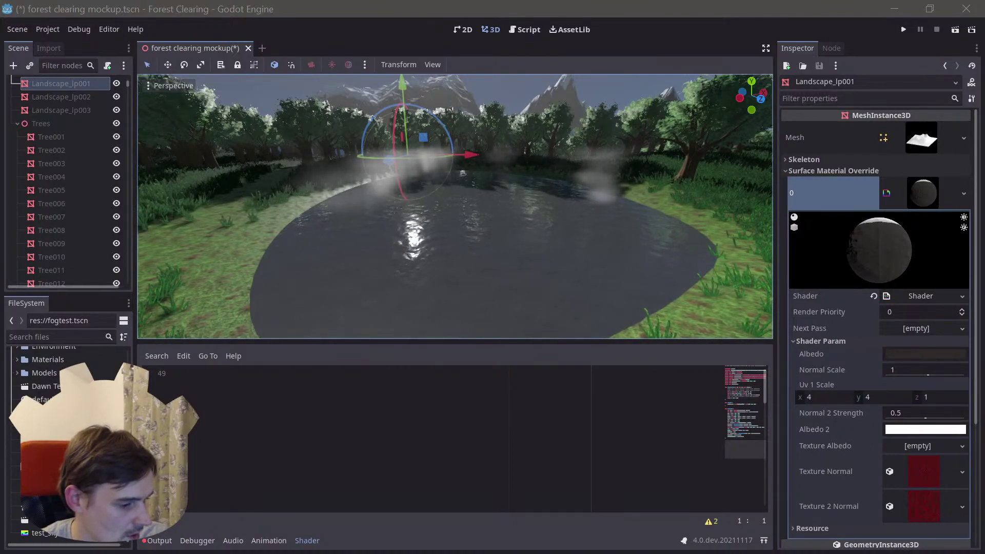
# - Survey the pond, the surrounding grass and the path in the forest clearing from near and far
pyautogui.moveTo(481, 289); pyautogui.dragTo(336, 291, button='right')
pyautogui.press('s')
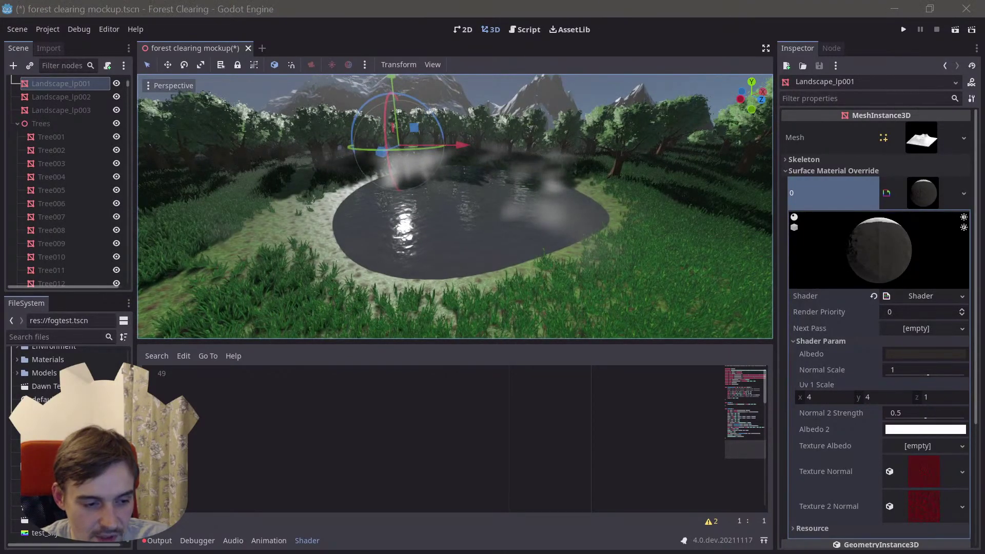
pyautogui.press('d')
pyautogui.moveTo(651, 165); pyautogui.dragTo(603, 159, button='right')
pyautogui.press('w')
pyautogui.press('a')
pyautogui.moveTo(537, 215); pyautogui.dragTo(535, 290, button='right')
pyautogui.press('w')
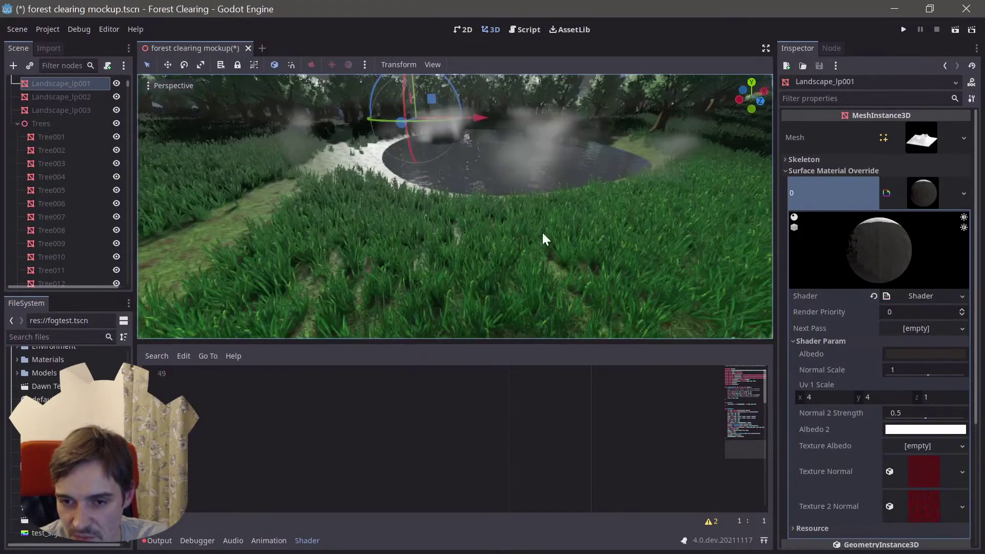
pyautogui.moveTo(465, 136); pyautogui.dragTo(471, 140, button='right')
pyautogui.press('s')
pyautogui.moveTo(470, 189); pyautogui.dragTo(470, 186, button='right')
pyautogui.press('w')
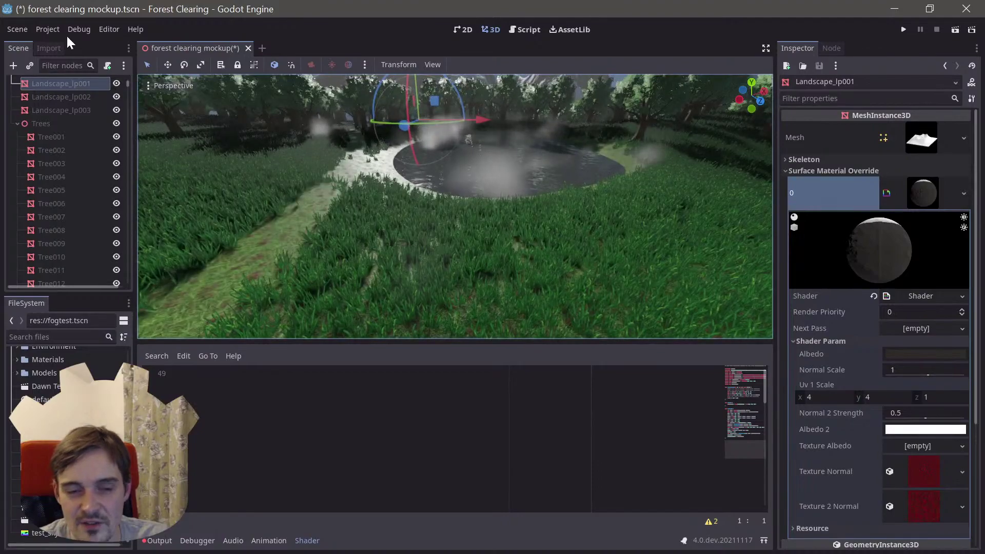
pyautogui.press('w')
pyautogui.moveTo(479, 270)
pyautogui.mouseDown(button='right')
pyautogui.moveTo(479, 237)
pyautogui.moveTo(477, 272)
pyautogui.mouseUp(button='right')
pyautogui.press('s')
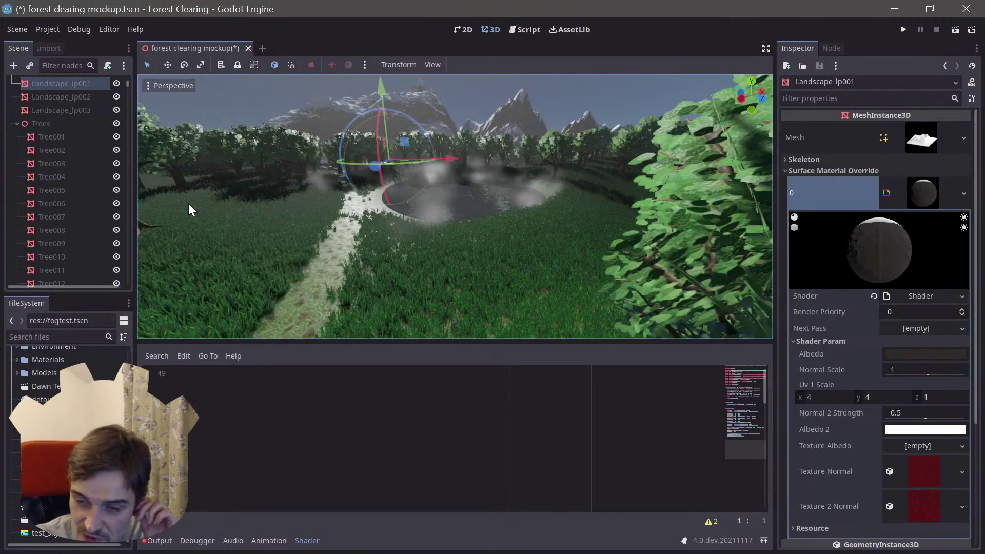
# - Hide the shader editor and view the whole pond clearing with the mountains behind it
pyautogui.click(305, 541)
pyautogui.press('w')
pyautogui.moveTo(384, 223)
pyautogui.mouseDown(button='right')
pyautogui.moveTo(387, 202)
pyautogui.moveTo(373, 233)
pyautogui.mouseUp(button='right')
pyautogui.press('e')
pyautogui.press('w')
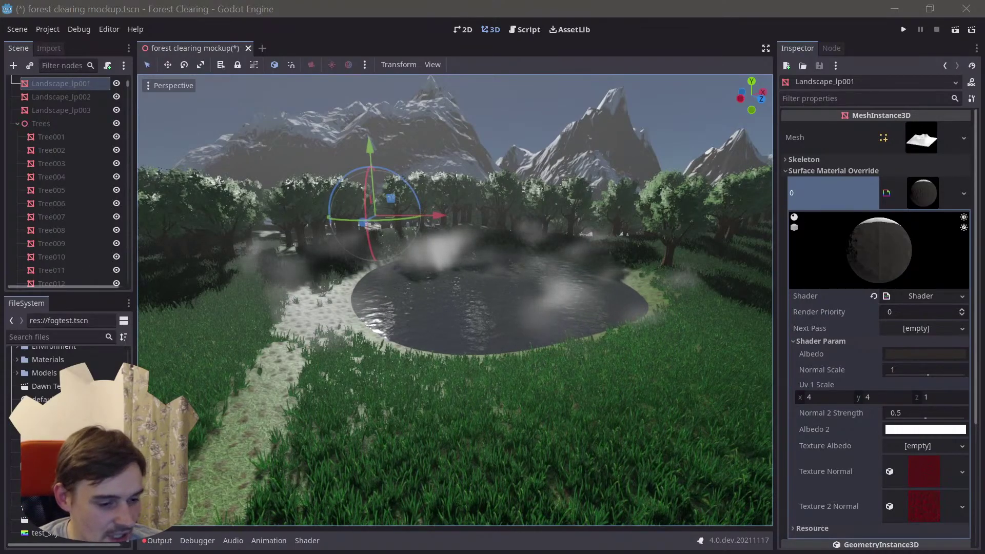
pyautogui.moveTo(495, 382); pyautogui.dragTo(445, 392, button='right')
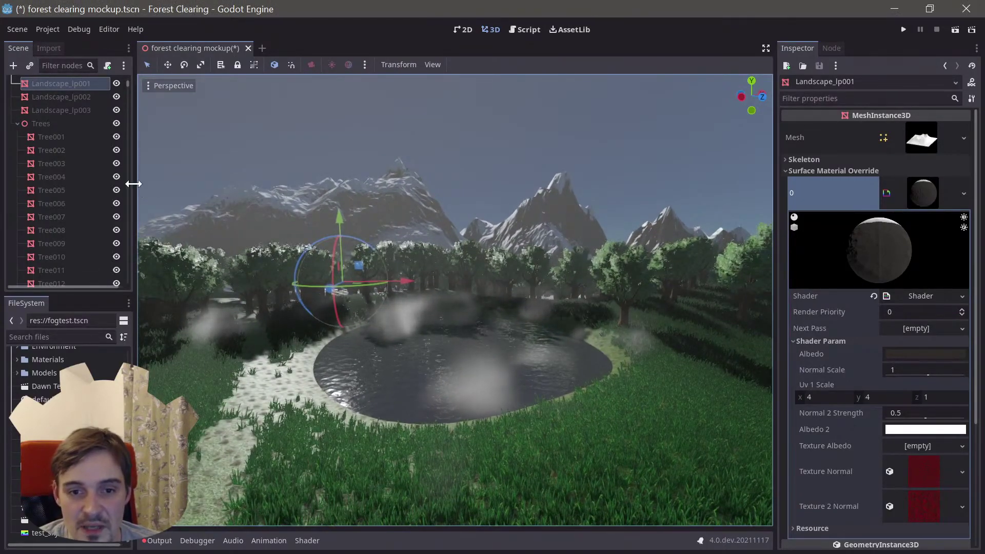
pyautogui.moveTo(134, 184); pyautogui.dragTo(138, 184)
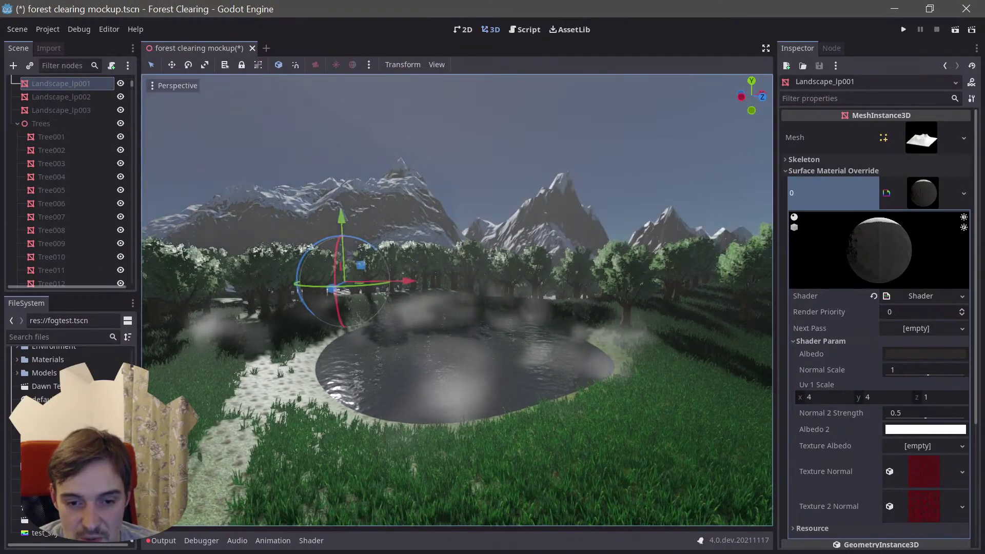
# - Move down close to the ground and examine the grass in front of the foggy pond
pyautogui.moveTo(572, 376); pyautogui.dragTo(594, 341, button='right')
pyautogui.press('w')
pyautogui.press('s')
pyautogui.press('w')
pyautogui.moveTo(454, 343)
pyautogui.mouseDown(button='right')
pyautogui.moveTo(427, 332)
pyautogui.moveTo(458, 333)
pyautogui.mouseUp(button='right')
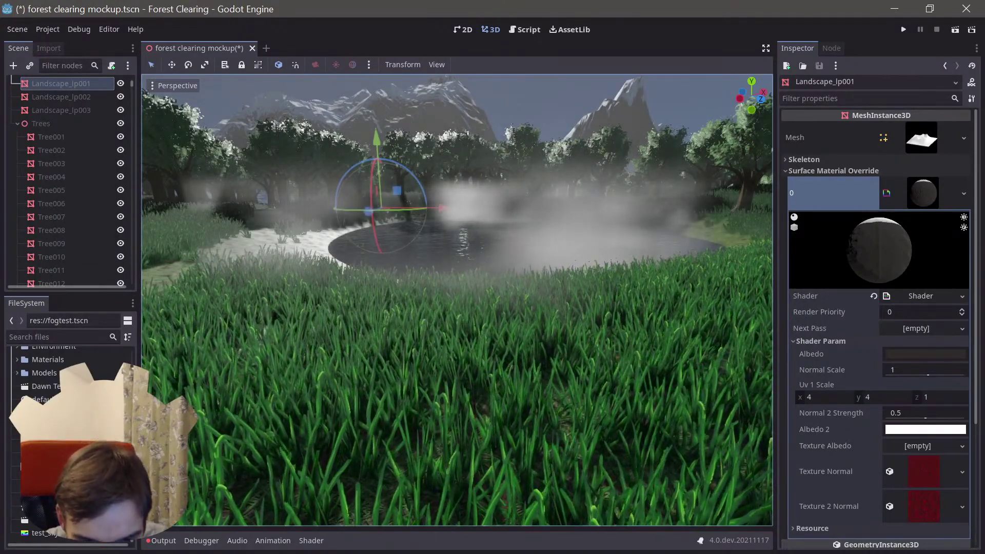
# - Open grass.gdshader from the project files and go to the end of its code
pyautogui.doubleClick(57, 453)
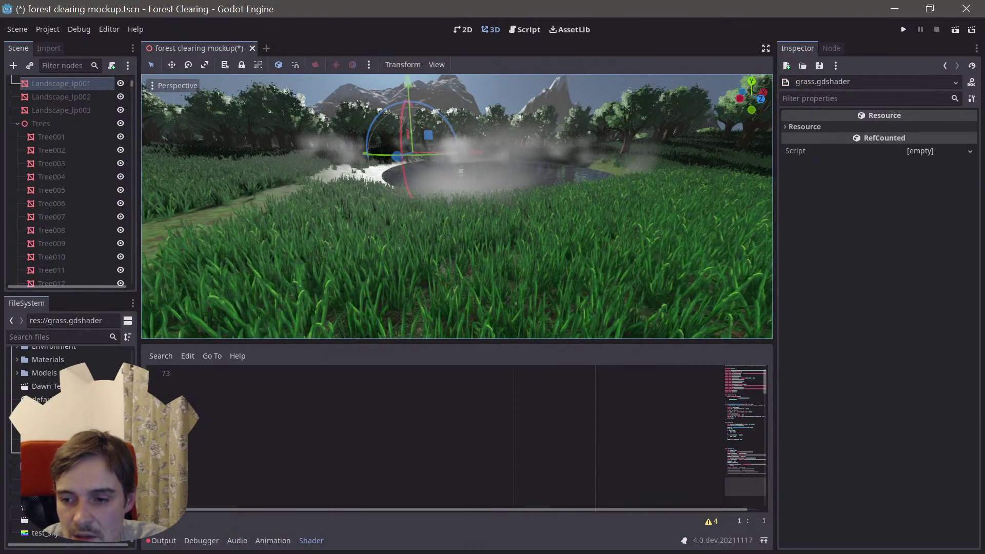
pyautogui.scroll(-4, 390, 431)
pyautogui.scroll(3, 390, 431)
pyautogui.moveTo(765, 391); pyautogui.dragTo(737, 497)
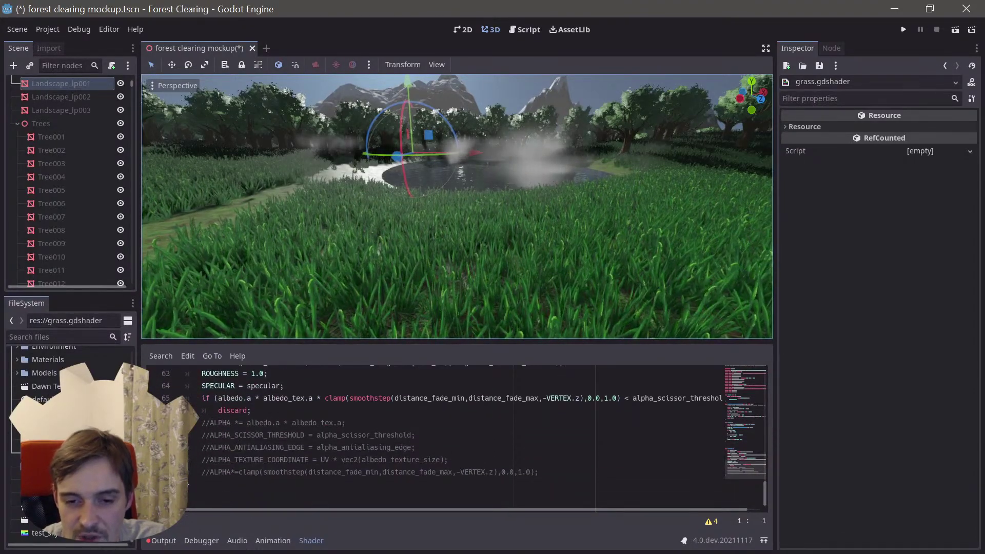
# - Highlight the commented-out ALPHA lines and the discard statement in the grass shader, and return to the start of its code
pyautogui.moveTo(189, 423); pyautogui.dragTo(539, 472)
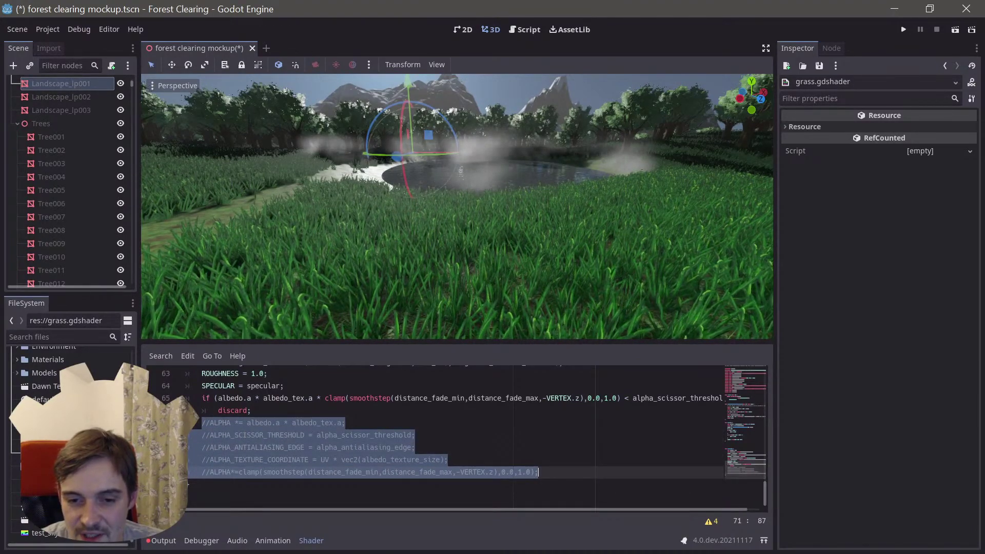
pyautogui.moveTo(230, 399); pyautogui.dragTo(251, 410)
pyautogui.click(251, 410)
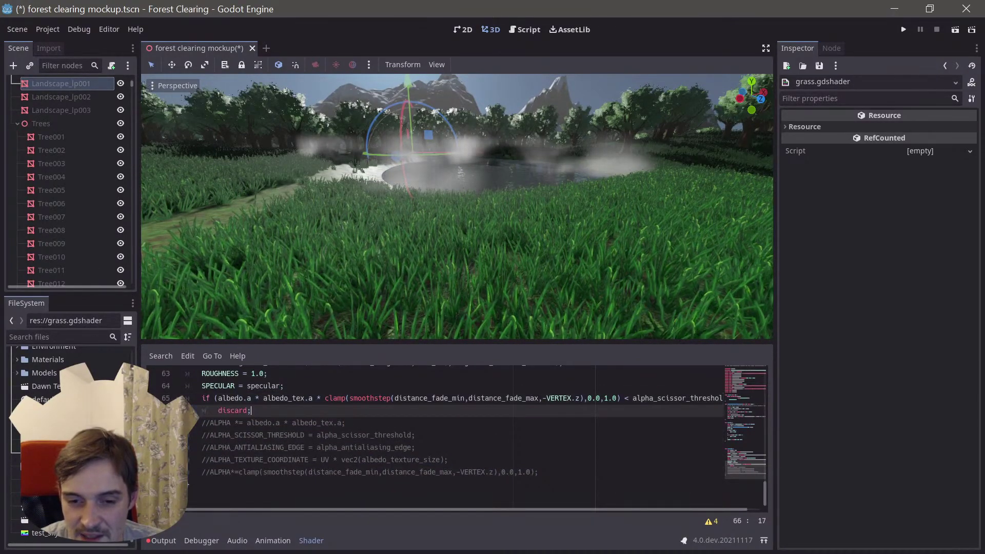
pyautogui.moveTo(765, 491); pyautogui.dragTo(765, 489)
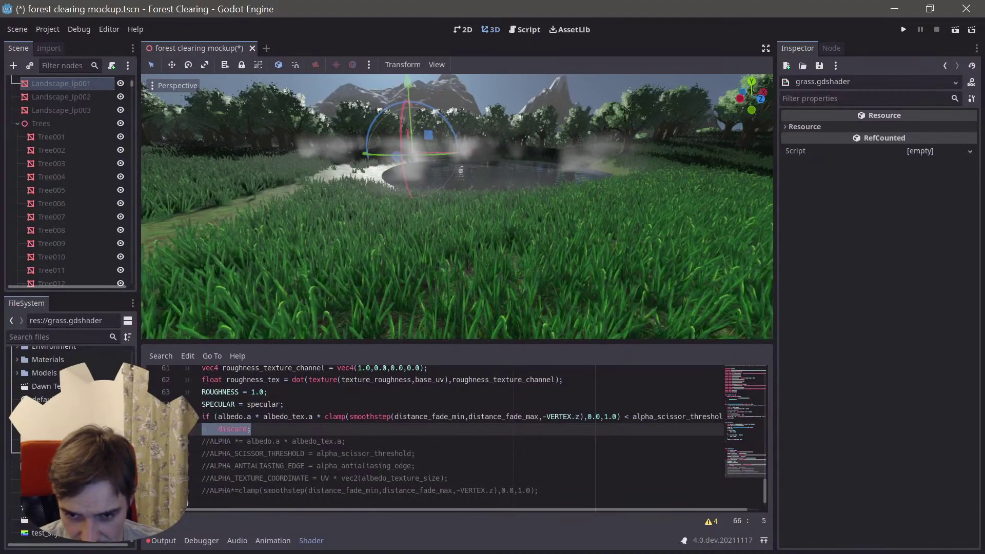
pyautogui.moveTo(764, 487); pyautogui.dragTo(761, 366)
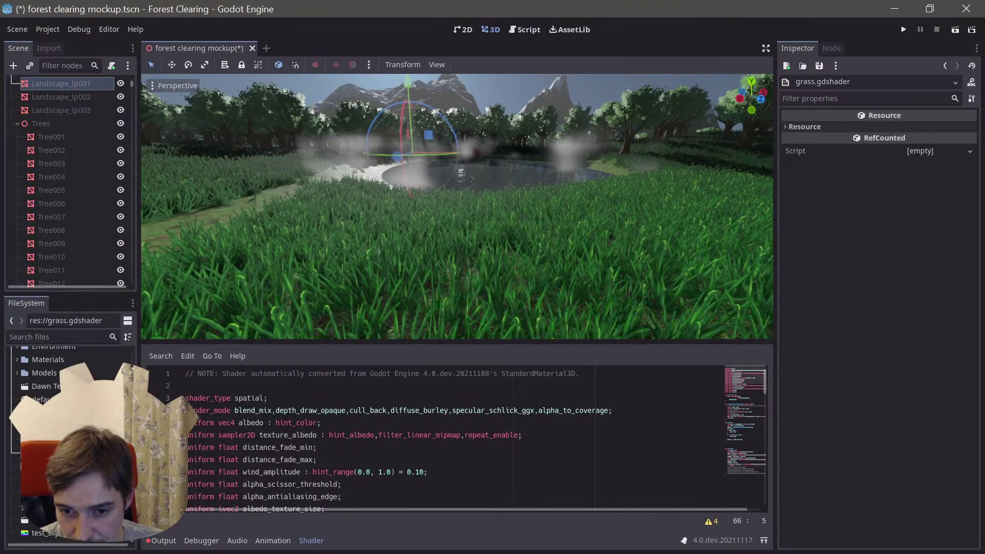
# - Highlight depth_draw_opaque in the grass shader's render_mode line and review the discard condition near the end of the code
pyautogui.click(313, 411)
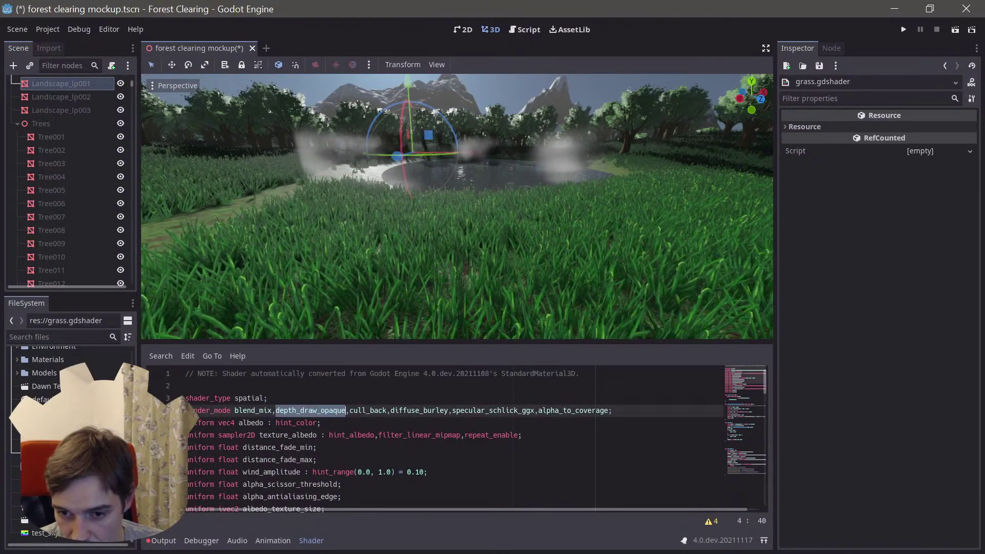
pyautogui.moveTo(766, 386); pyautogui.dragTo(765, 516)
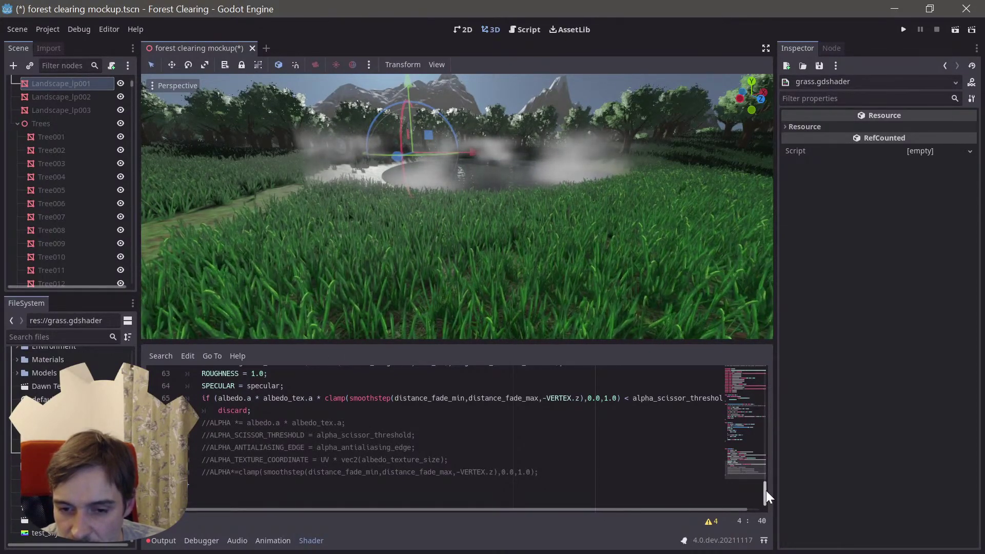
pyautogui.moveTo(765, 488); pyautogui.dragTo(766, 481)
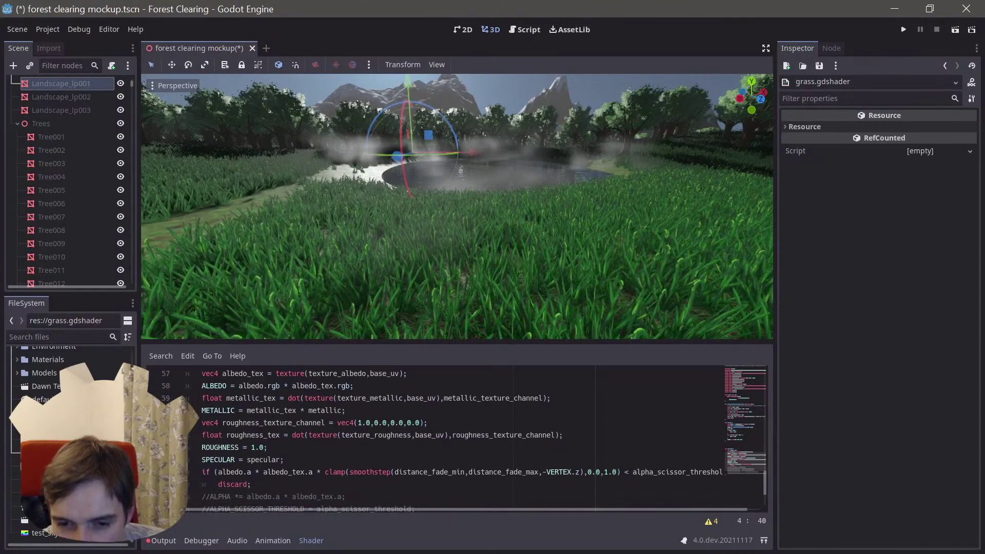
# - Add the line SSS_STRENGTH = .1; below the SPECULAR assignment in the grass shader
pyautogui.click(286, 460)
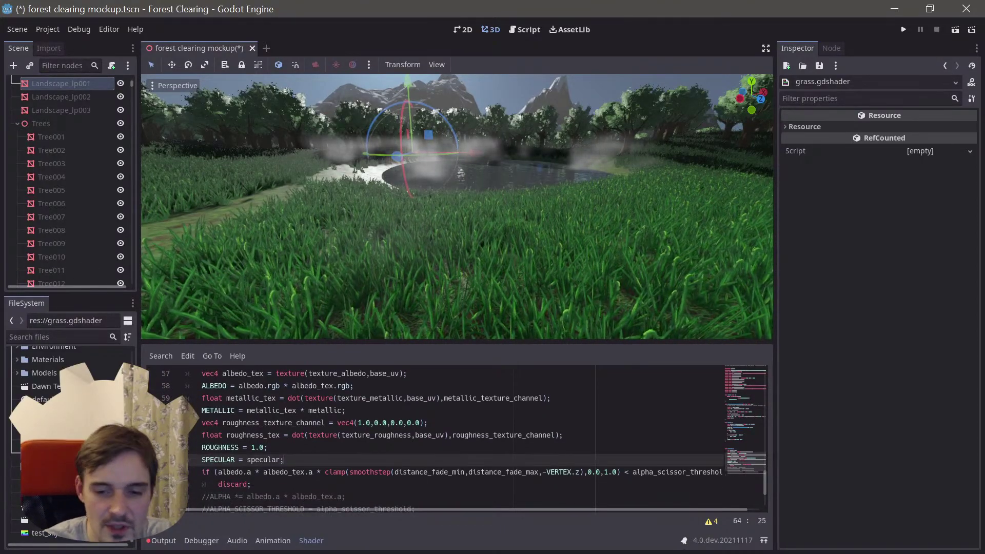
pyautogui.press('Return')
pyautogui.write('SSS_')
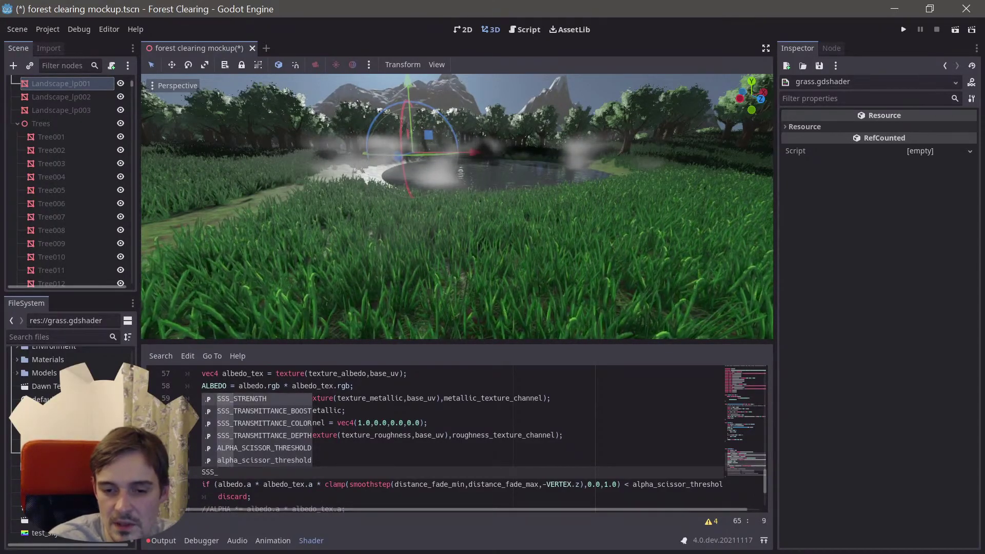
pyautogui.press('Return')
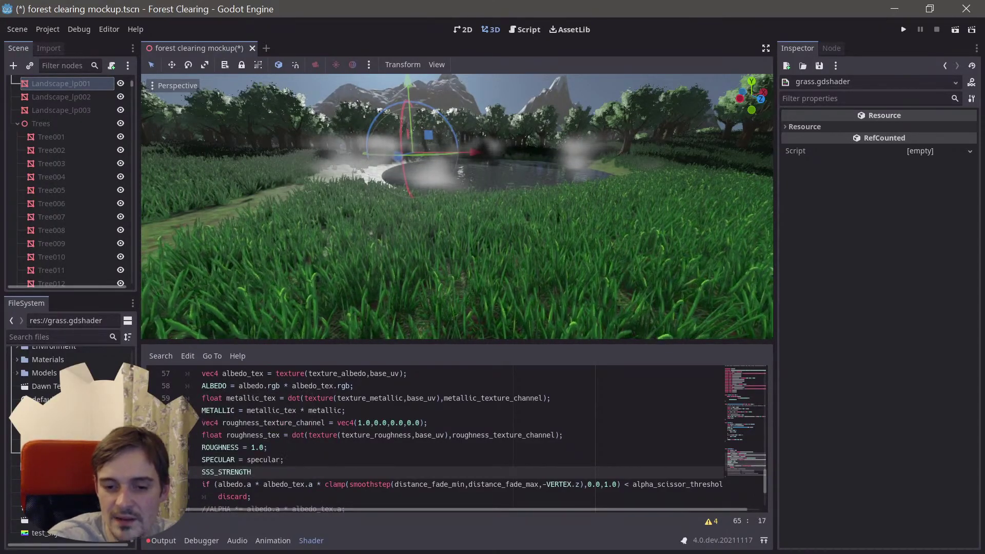
pyautogui.write('= .1;')
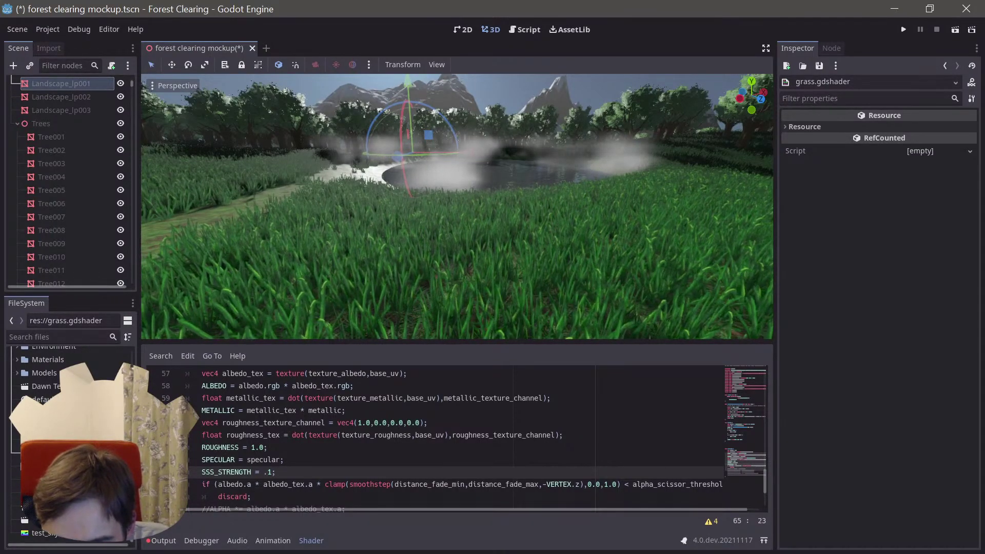
# - Try the grass shader's SSS_STRENGTH at .9, examine the grass up close, and restore it to .1
pyautogui.doubleClick(269, 472)
pyautogui.write('9')
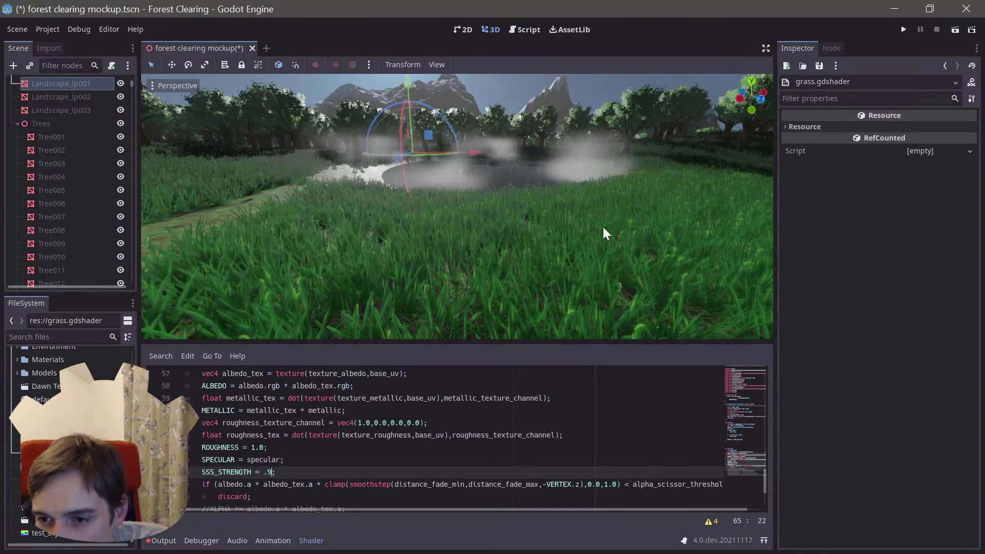
pyautogui.scroll(10, 456, 206)
pyautogui.scroll(-12, 457, 206)
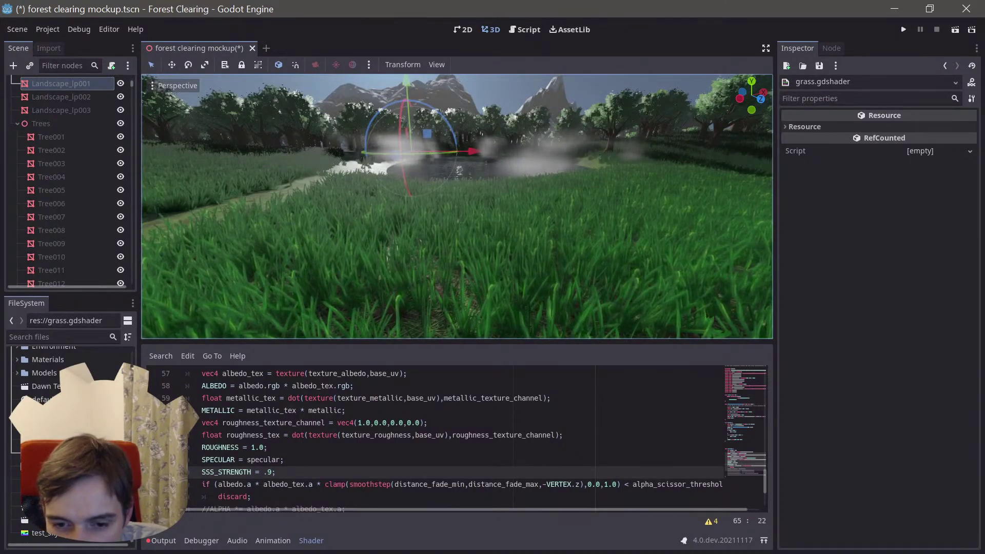
pyautogui.press('BackSpace')
pyautogui.write('1')
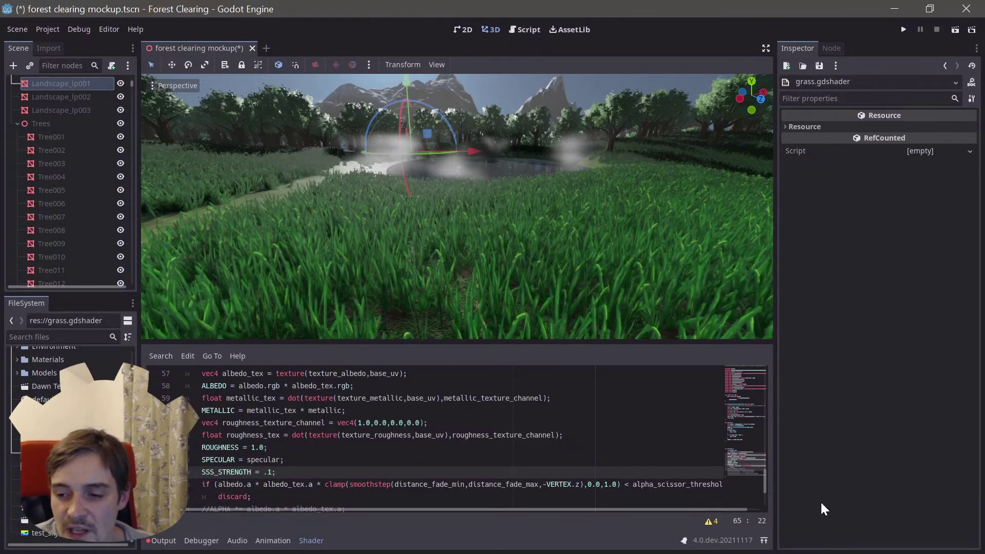
# - Fly from the grass towards the pond and mountains and back up to view the whole clearing from above
pyautogui.scroll(-1, 766, 482)
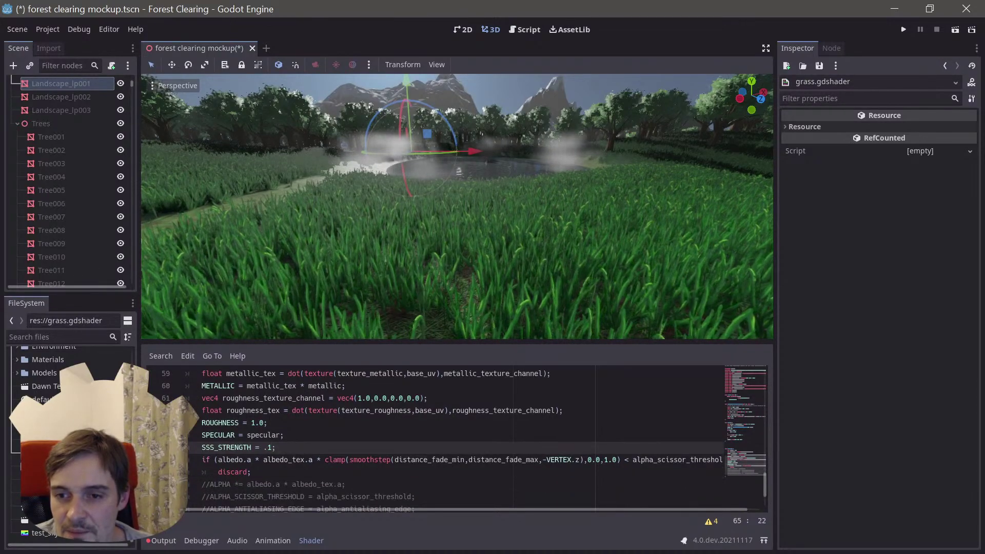
pyautogui.moveTo(516, 226); pyautogui.dragTo(534, 177, button='right')
pyautogui.moveTo(587, 226); pyautogui.dragTo(586, 229, button='right')
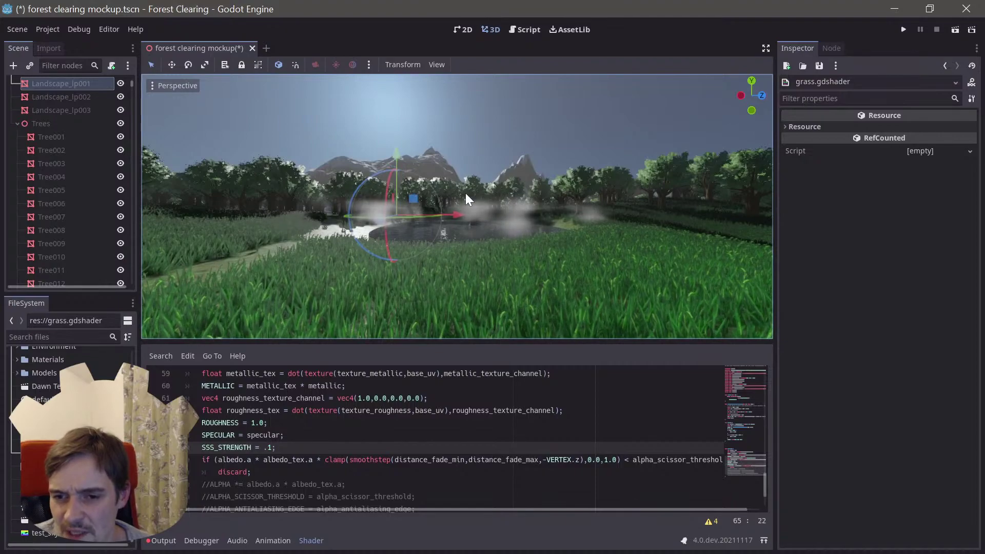
pyautogui.moveTo(433, 271)
pyautogui.mouseDown(button='right')
pyautogui.moveTo(434, 297)
pyautogui.moveTo(433, 273)
pyautogui.mouseUp(button='right')
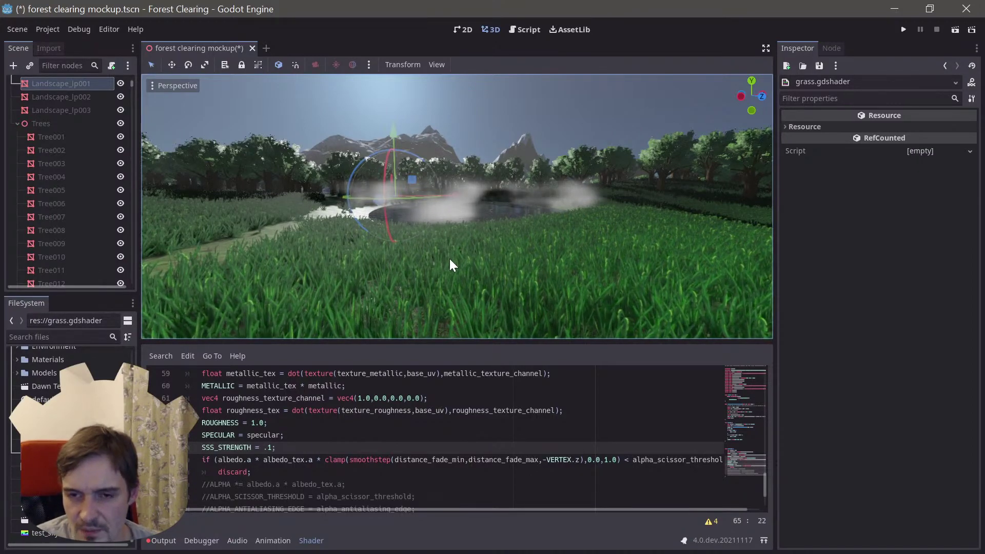
pyautogui.press('w')
pyautogui.moveTo(449, 259); pyautogui.dragTo(442, 223, button='right')
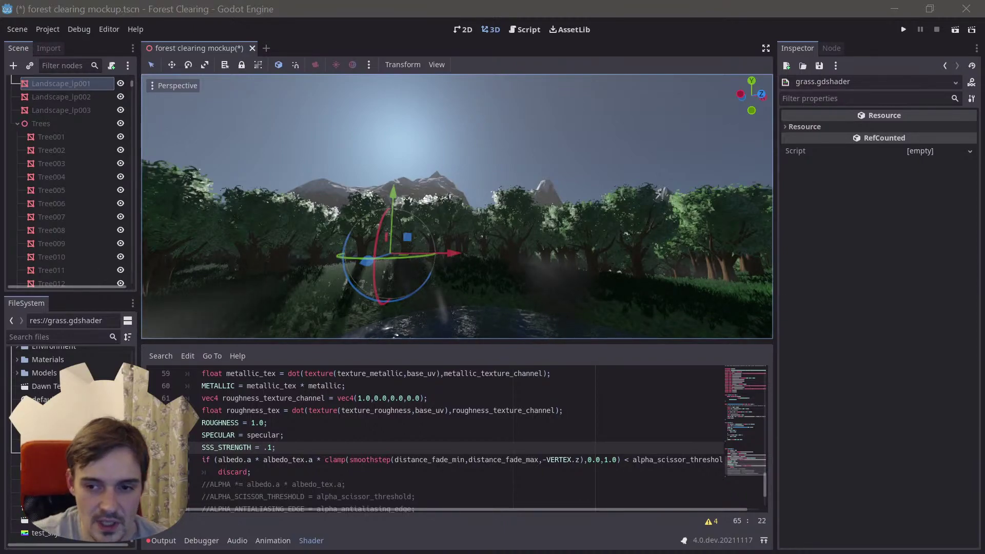
pyautogui.press('s')
pyautogui.moveTo(380, 160)
pyautogui.mouseDown(button='right')
pyautogui.moveTo(379, 196)
pyautogui.moveTo(382, 149)
pyautogui.moveTo(379, 204)
pyautogui.moveTo(385, 175)
pyautogui.mouseUp(button='right')
pyautogui.press('w')
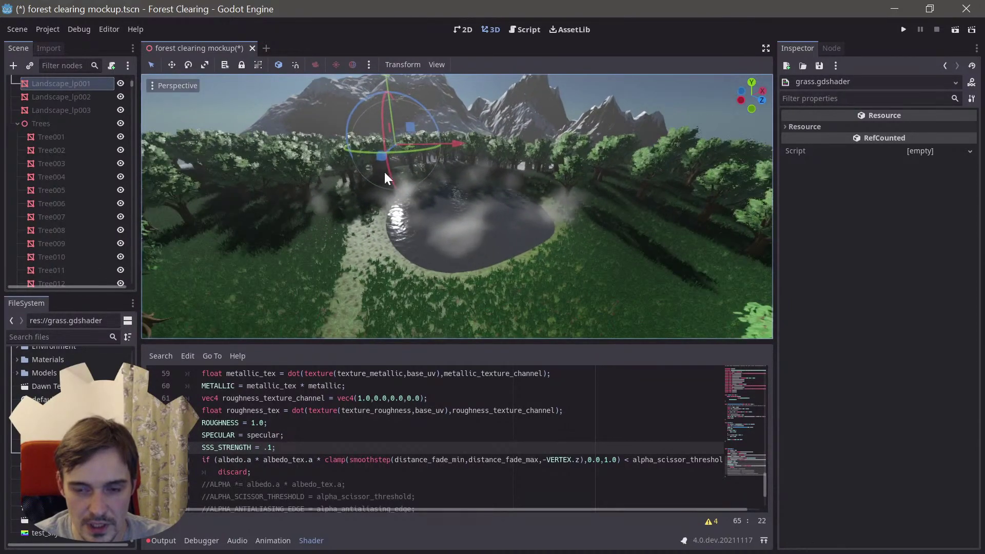
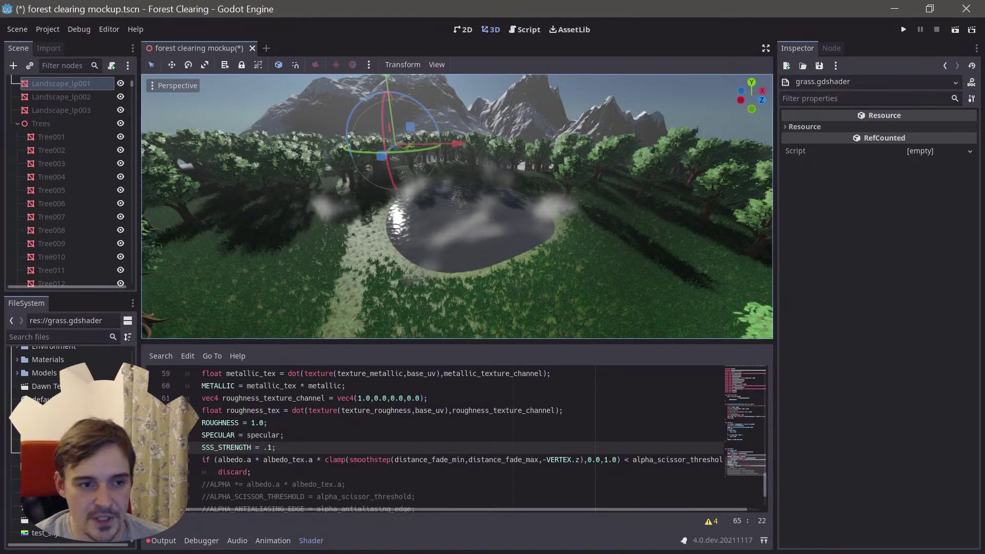
# - Examine the pond, its fog and the surrounding grass from above, and pull back over the forest treetops
pyautogui.hotkey('alt', 'Tab')
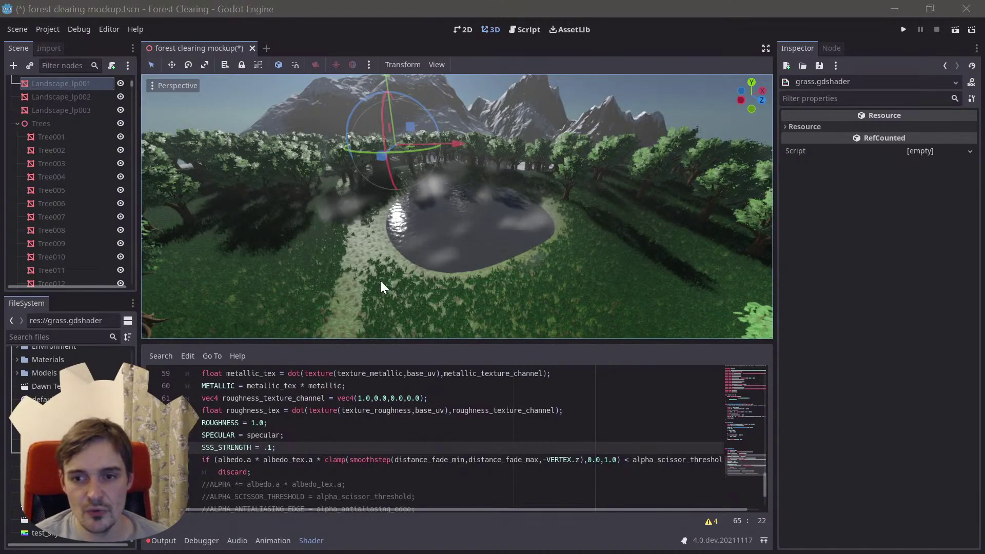
pyautogui.moveTo(380, 281); pyautogui.dragTo(389, 271, button='middle')
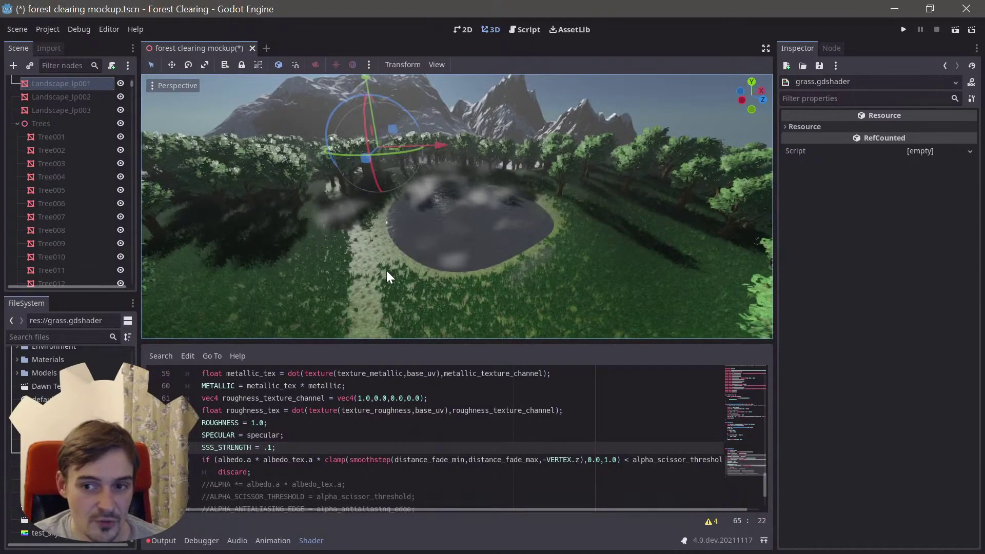
pyautogui.moveTo(371, 267); pyautogui.dragTo(376, 266, button='middle')
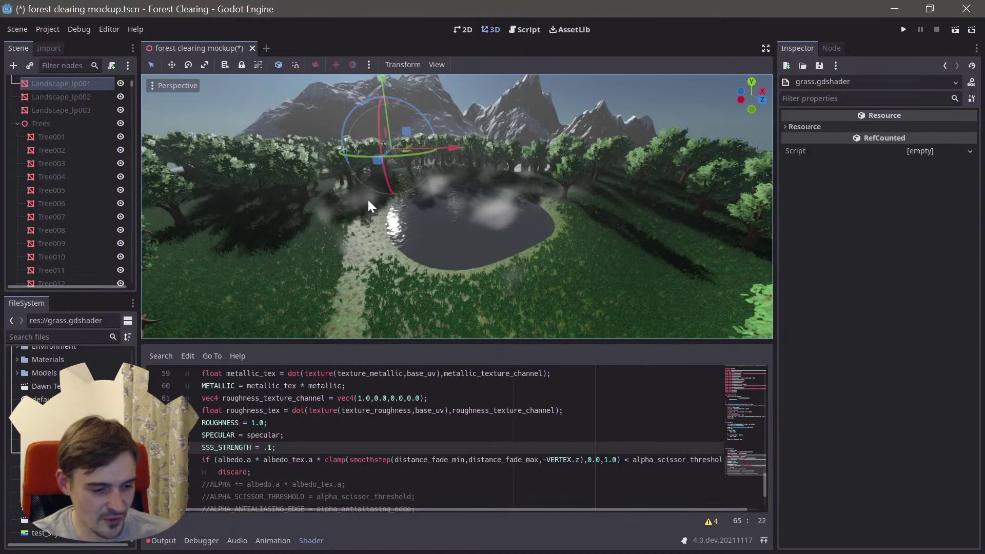
pyautogui.moveTo(368, 199); pyautogui.dragTo(368, 199, button='right')
pyautogui.press('s')
pyautogui.press('w')
pyautogui.press('s')
pyautogui.moveTo(417, 267)
pyautogui.mouseDown(button='right')
pyautogui.moveTo(405, 266)
pyautogui.moveTo(418, 230)
pyautogui.moveTo(432, 263)
pyautogui.mouseUp(button='right')
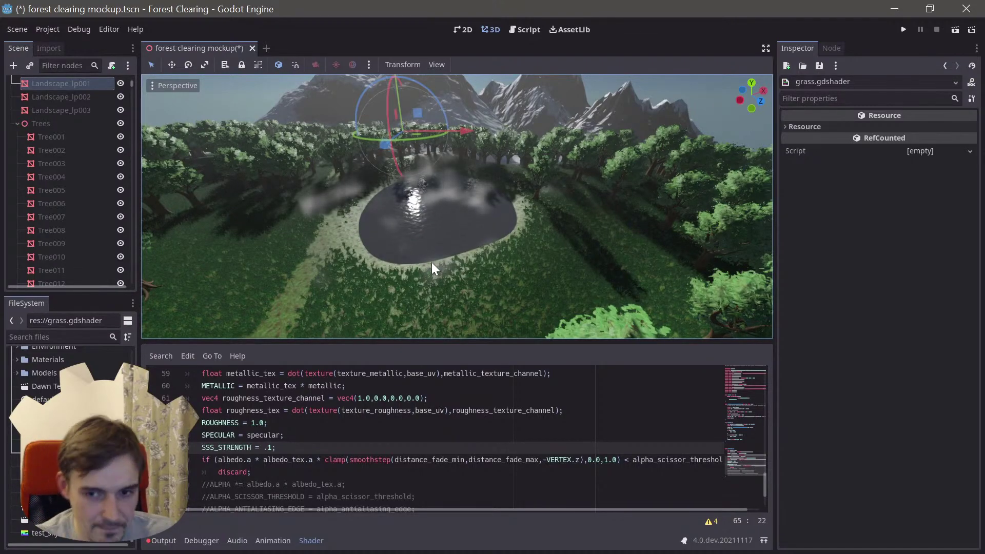
pyautogui.moveTo(438, 263); pyautogui.dragTo(439, 274, button='right')
pyautogui.press('w')
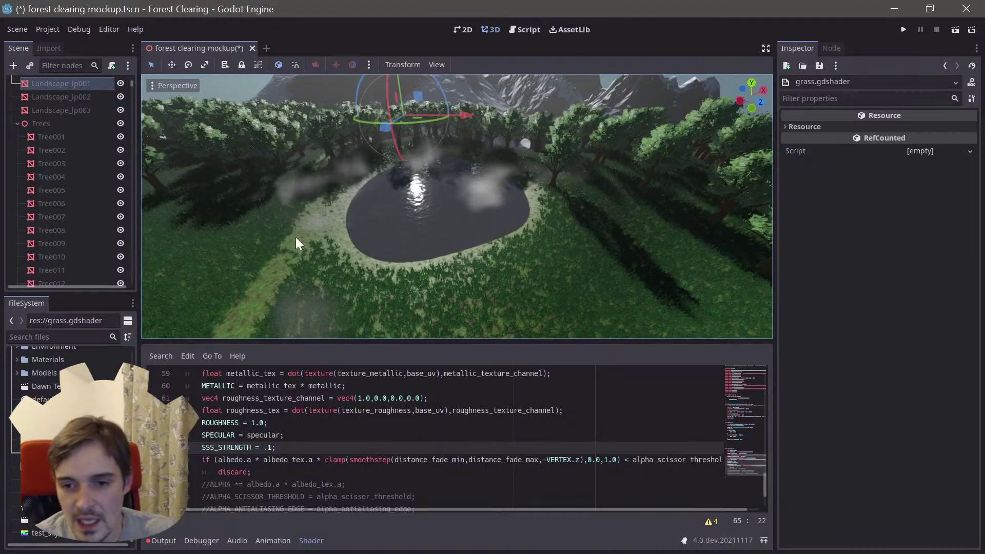
pyautogui.press('s')
pyautogui.moveTo(368, 222)
pyautogui.mouseDown(button='right')
pyautogui.moveTo(367, 212)
pyautogui.moveTo(367, 229)
pyautogui.mouseUp(button='right')
pyautogui.press('s')
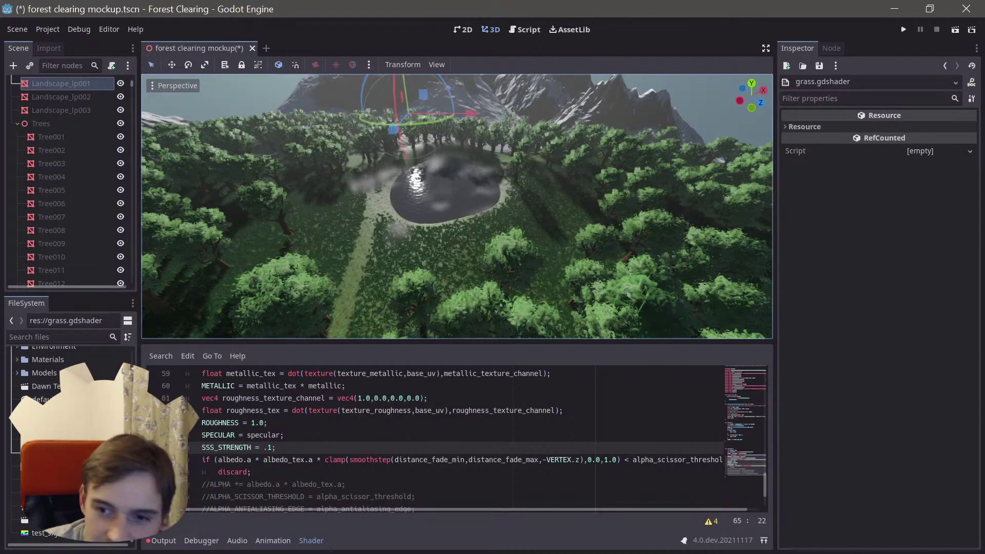
pyautogui.moveTo(457, 252); pyautogui.dragTo(414, 549, button='middle')
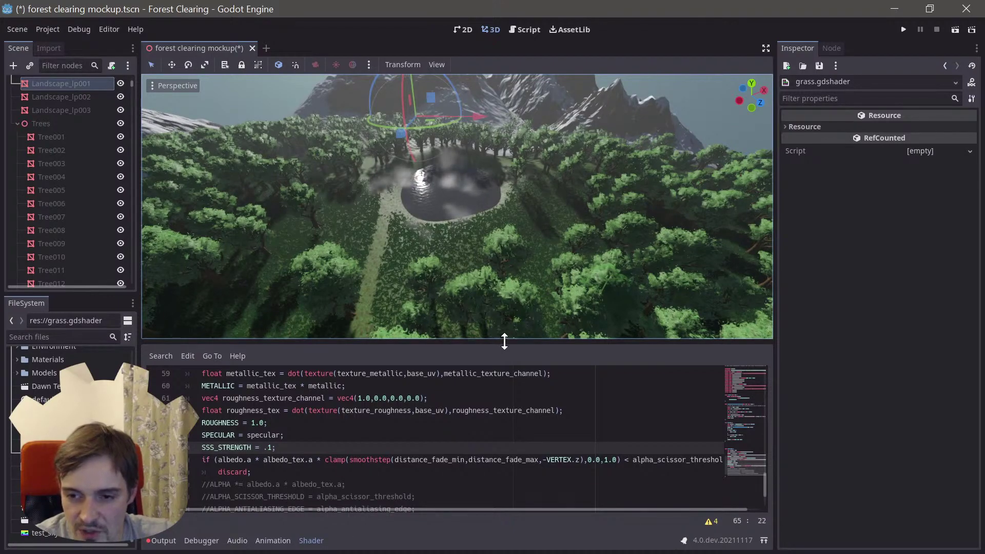
# - Enlarge the shader editor and place the cursor at the end of the first commented-out ALPHA line
pyautogui.moveTo(506, 329); pyautogui.dragTo(508, 313)
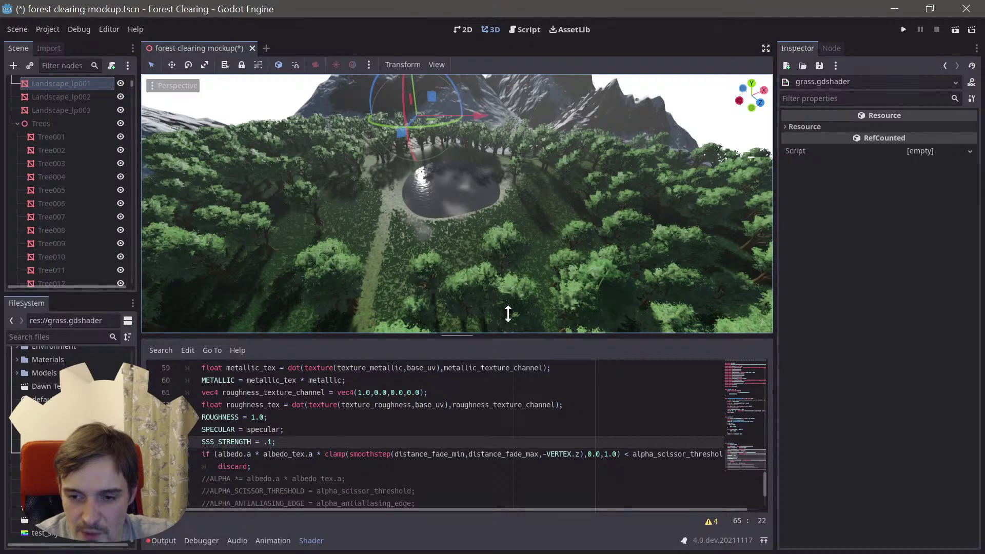
pyautogui.moveTo(493, 336); pyautogui.dragTo(493, 314)
pyautogui.scroll(-1, 493, 420)
pyautogui.click(493, 421)
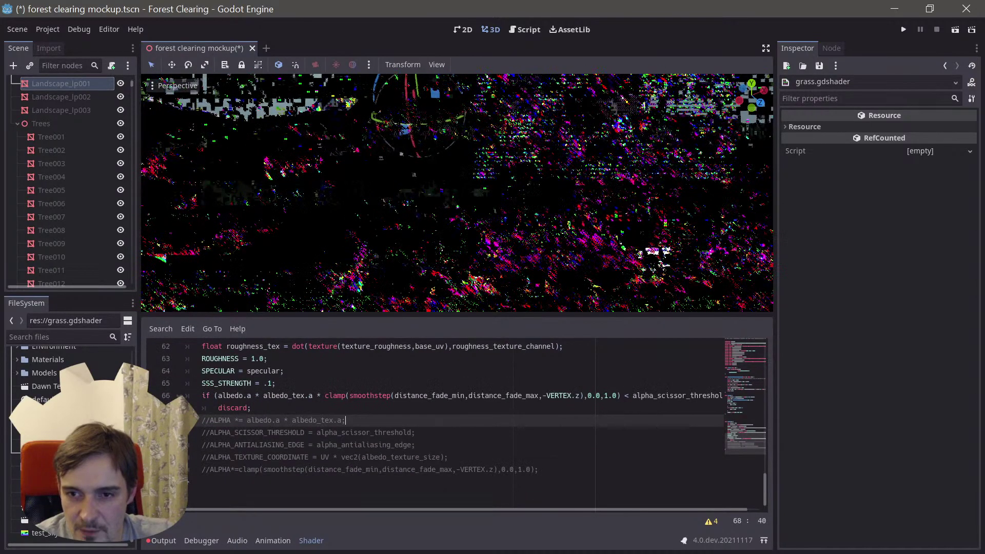
# - Look around the corrupted 3D view and close the editor without saving changes to forest clearing mockup.tscn
pyautogui.moveTo(490, 202); pyautogui.dragTo(422, 186, button='right')
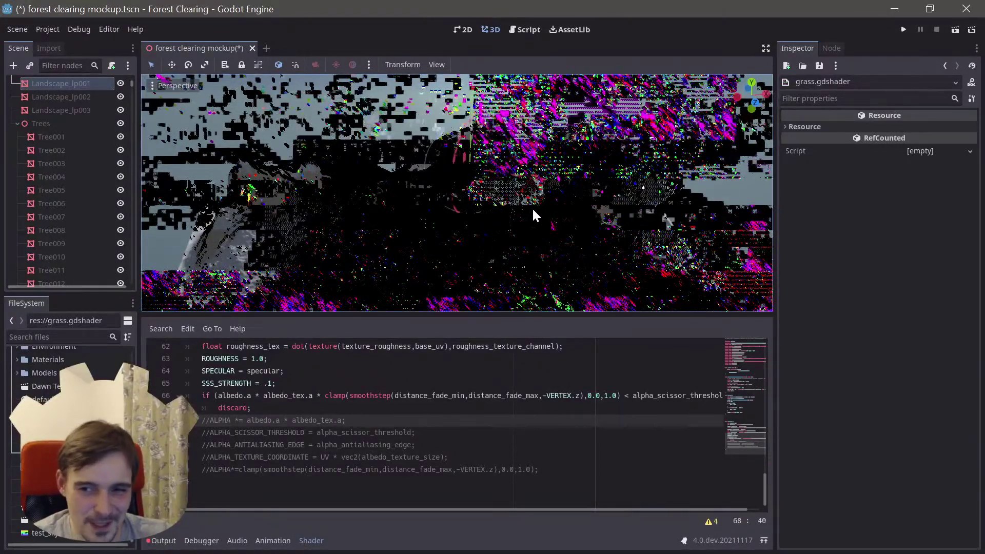
pyautogui.moveTo(533, 210); pyautogui.dragTo(550, 200, button='right')
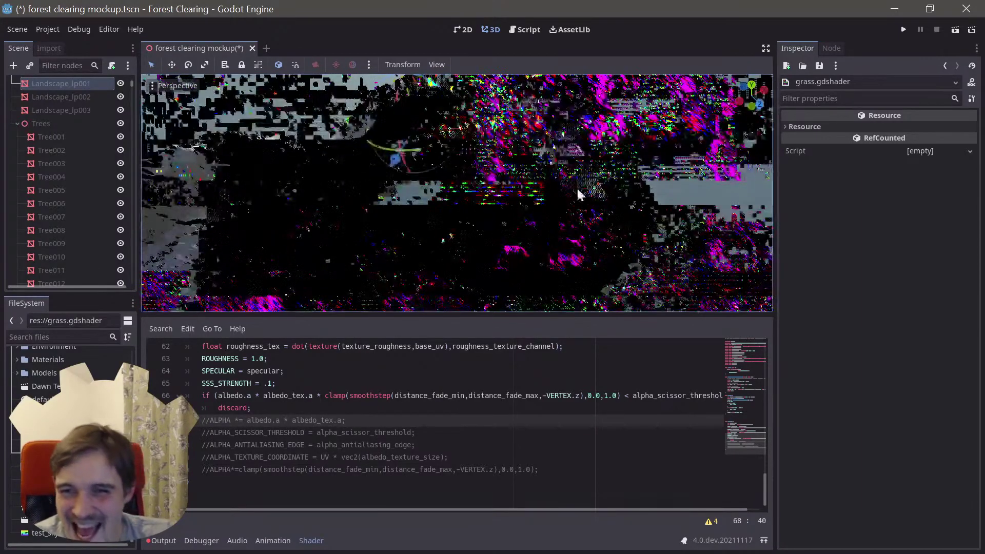
pyautogui.click(979, 8)
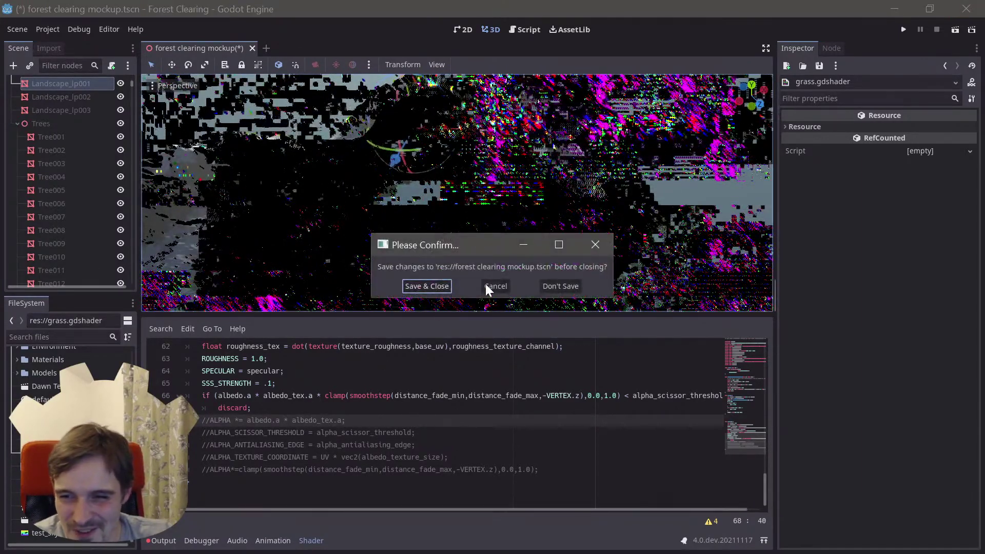
pyautogui.click(544, 290)
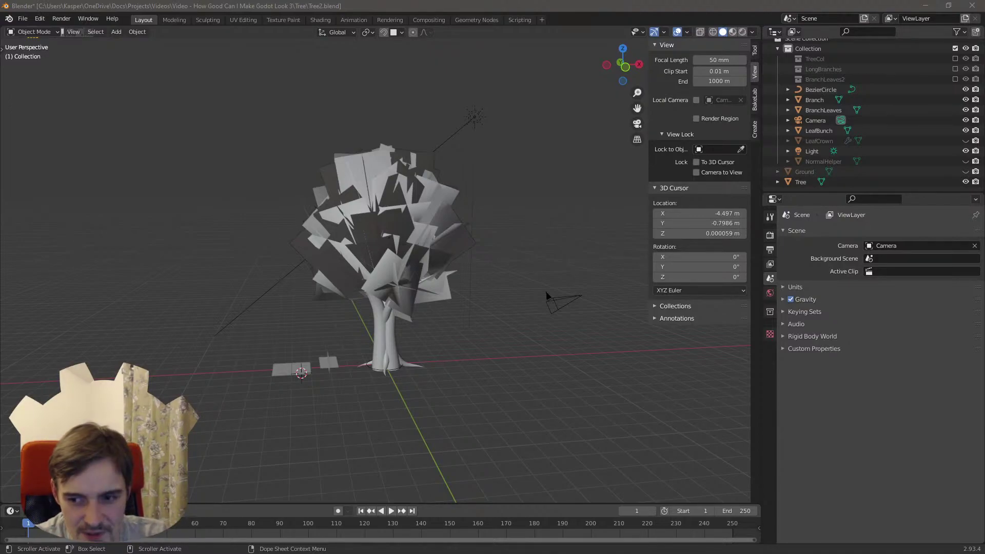
# - Reopen forest clearing mockup.tscn in Godot and frame the foggy pond with the mountains behind it
pyautogui.moveTo(467, 126); pyautogui.dragTo(483, 1)
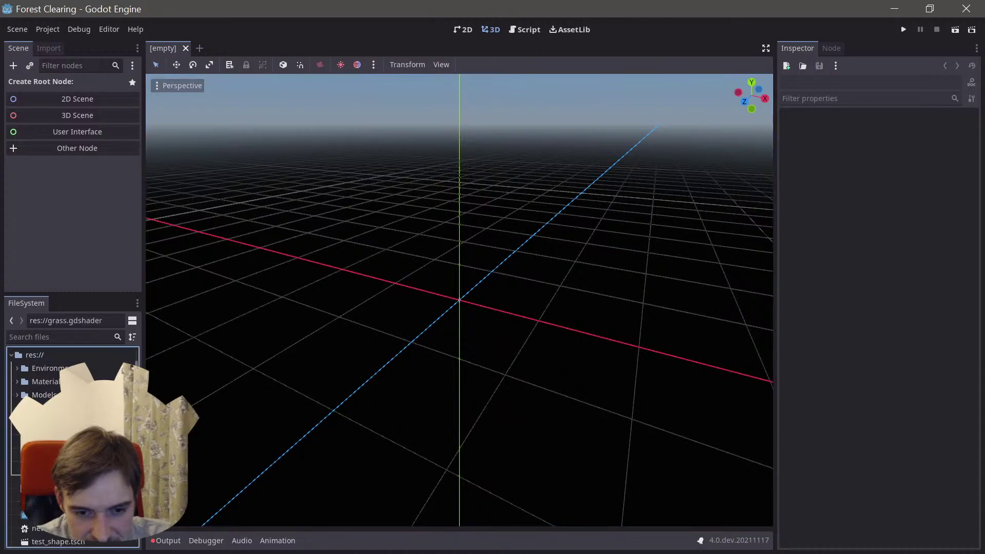
pyautogui.scroll(-1, 72, 446)
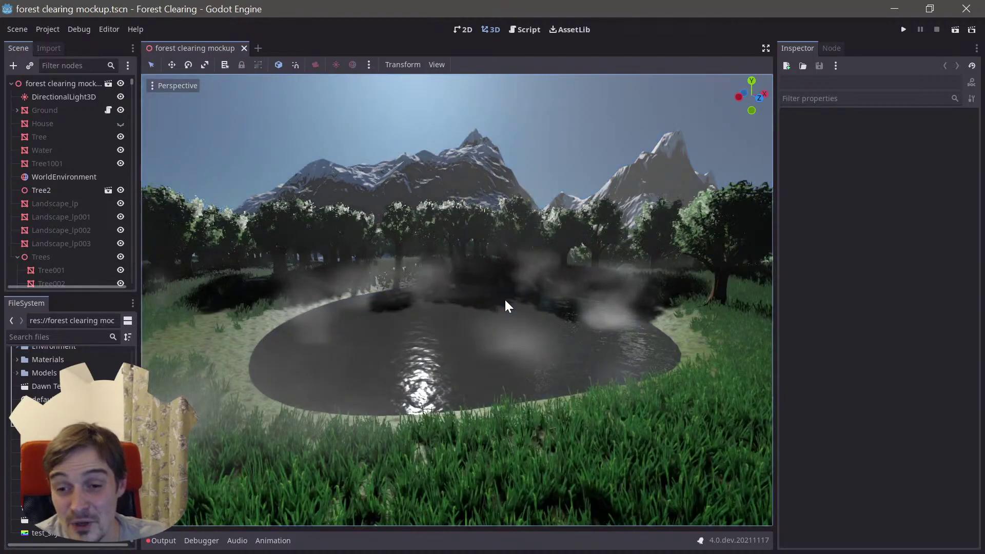
pyautogui.moveTo(504, 298)
pyautogui.mouseDown(button='right')
pyautogui.moveTo(505, 326)
pyautogui.moveTo(505, 288)
pyautogui.mouseUp(button='right')
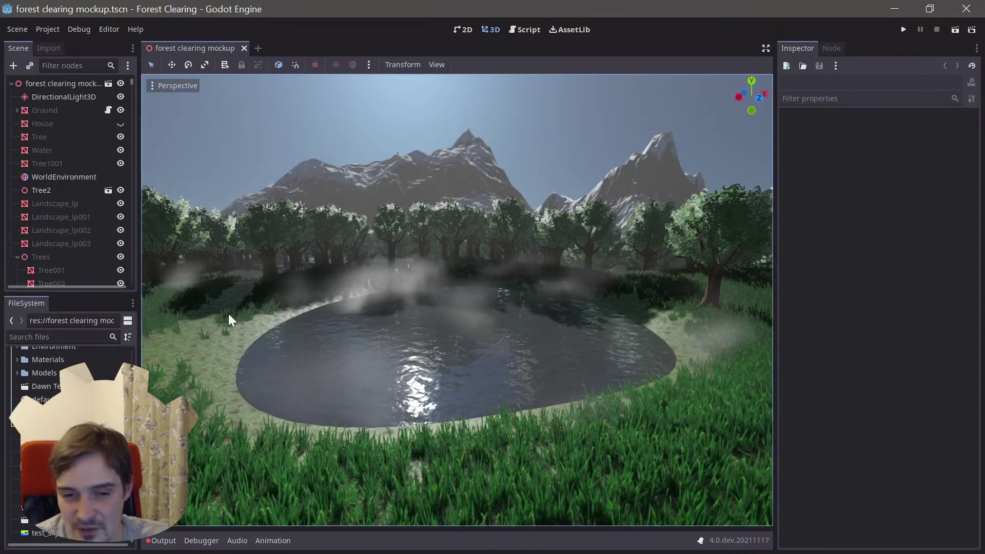
pyautogui.moveTo(414, 352)
pyautogui.mouseDown(button='right')
pyautogui.moveTo(414, 365)
pyautogui.moveTo(414, 349)
pyautogui.mouseUp(button='right')
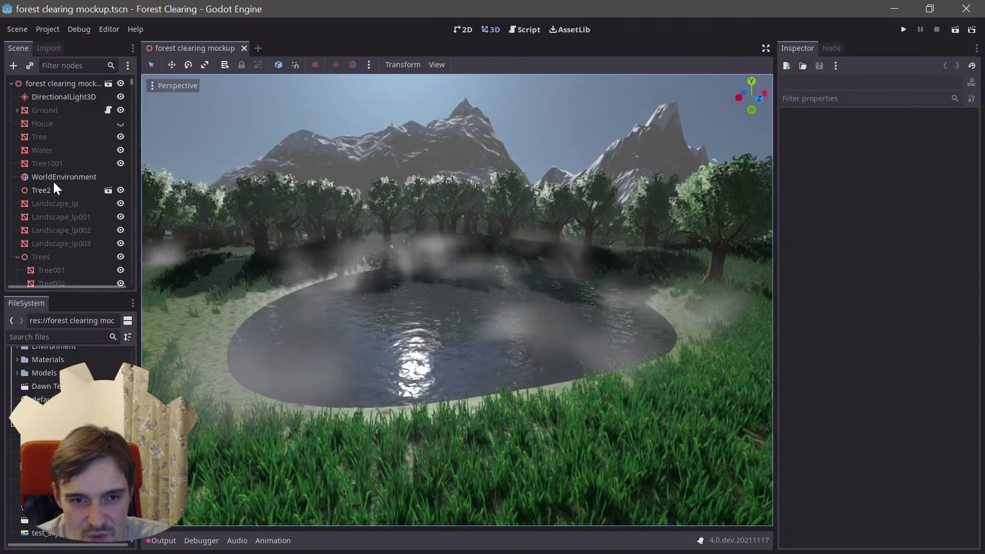
# - Collapse the Trees group in the scene tree and go down to the FogVolume and ReflectionProbe nodes
pyautogui.scroll(-3, 60, 165)
pyautogui.scroll(-10, 74, 193)
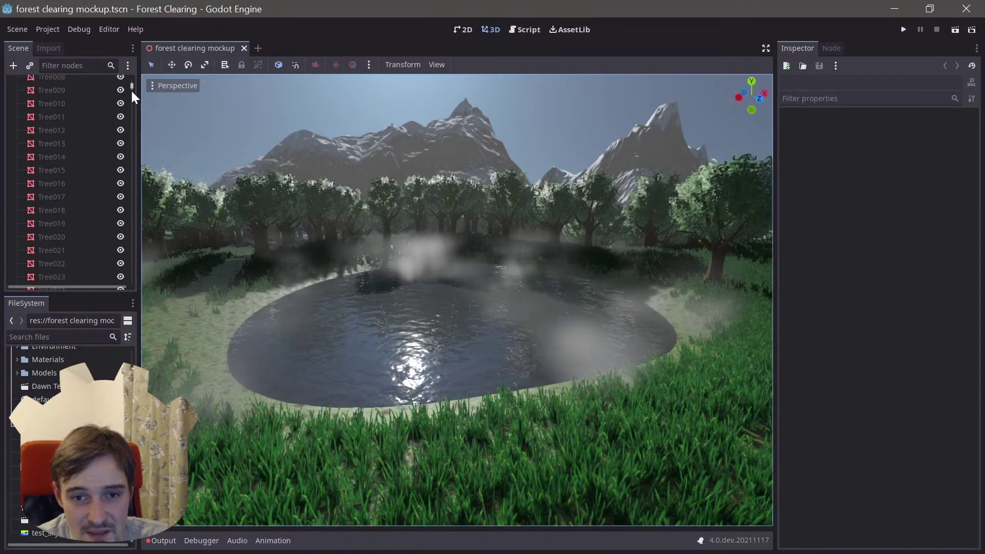
pyautogui.moveTo(131, 91); pyautogui.dragTo(131, 68)
pyautogui.click(17, 256)
pyautogui.scroll(-1, 98, 242)
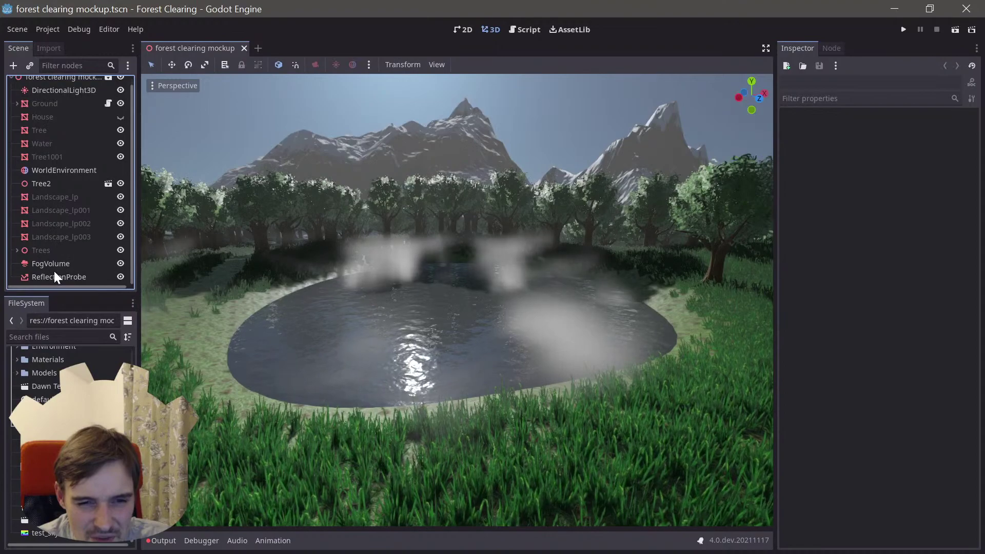
# - Toggle Ss Reflections of the WorldEnvironment on and off repeatedly to compare the pond, leave it disabled and collapse the section
pyautogui.scroll(1, 66, 151)
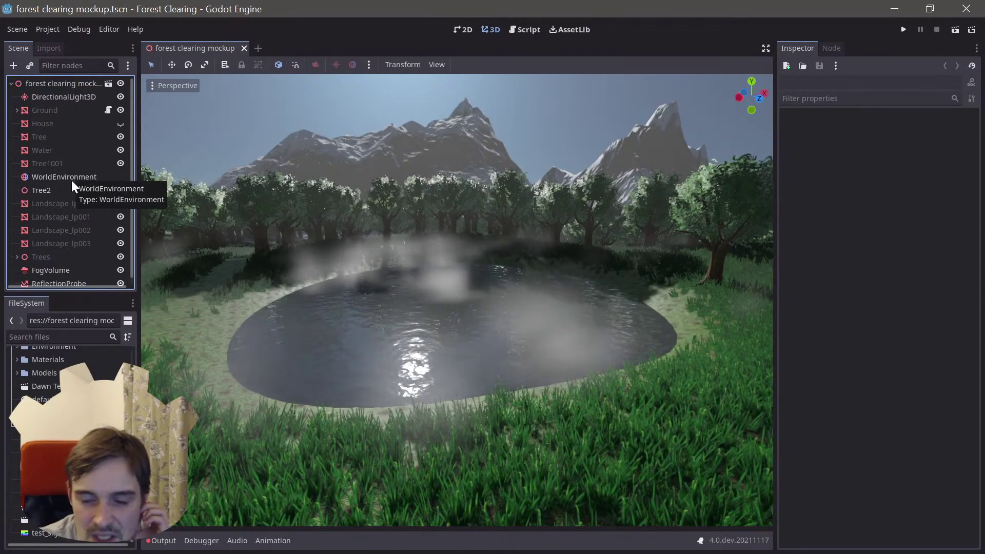
pyautogui.click(74, 178)
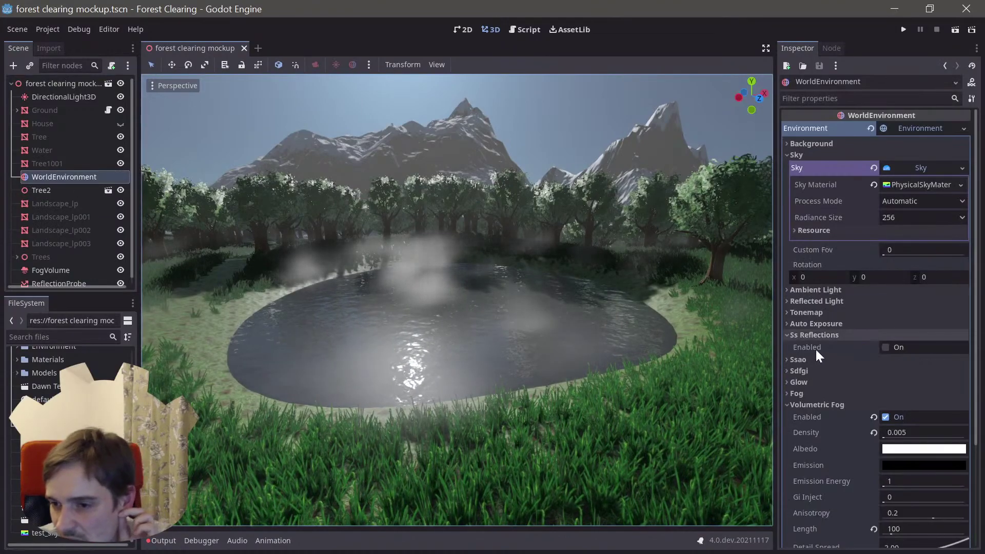
pyautogui.click(885, 348)
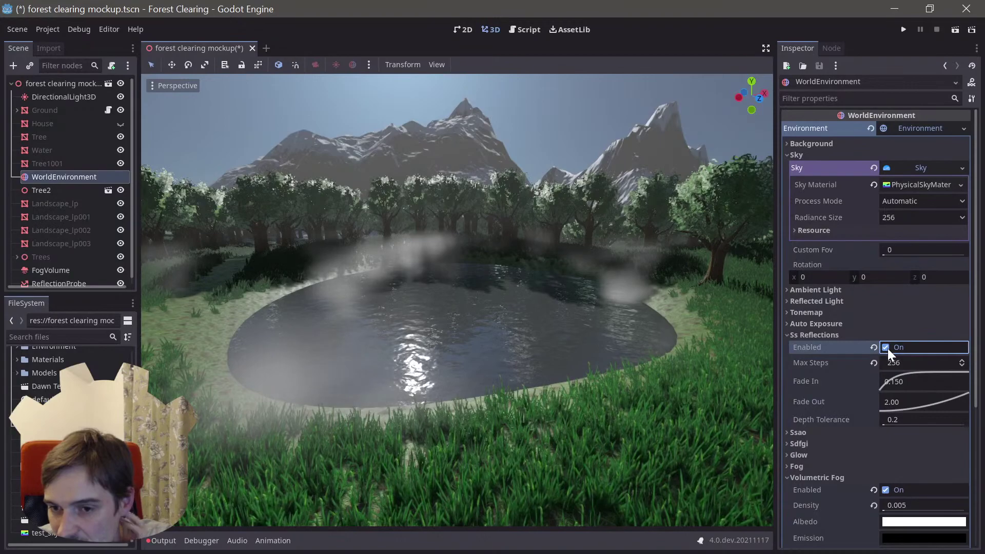
pyautogui.click(886, 348)
pyautogui.click(886, 347)
pyautogui.click(886, 348)
pyautogui.click(886, 348)
pyautogui.click(886, 348)
pyautogui.moveTo(476, 348); pyautogui.dragTo(487, 347, button='right')
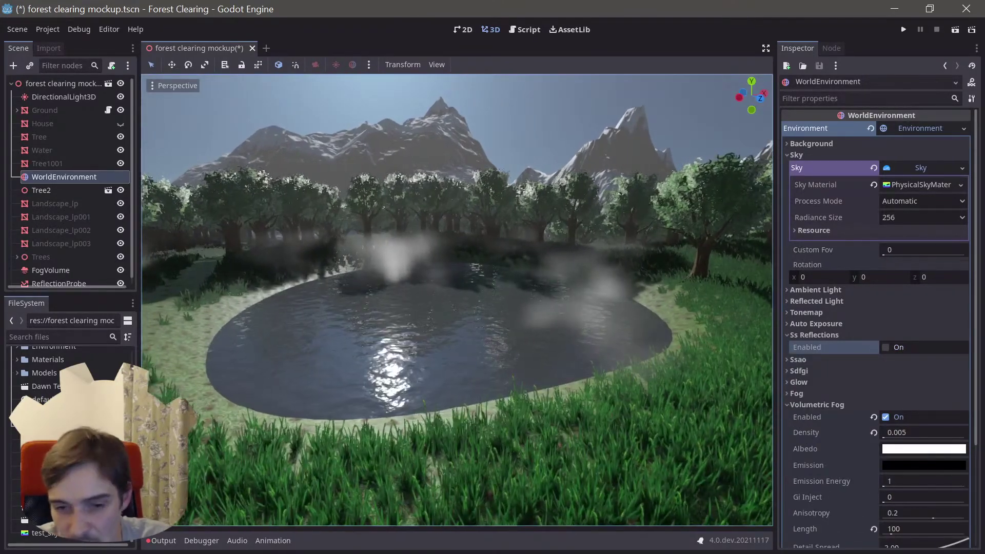
pyautogui.click(785, 334)
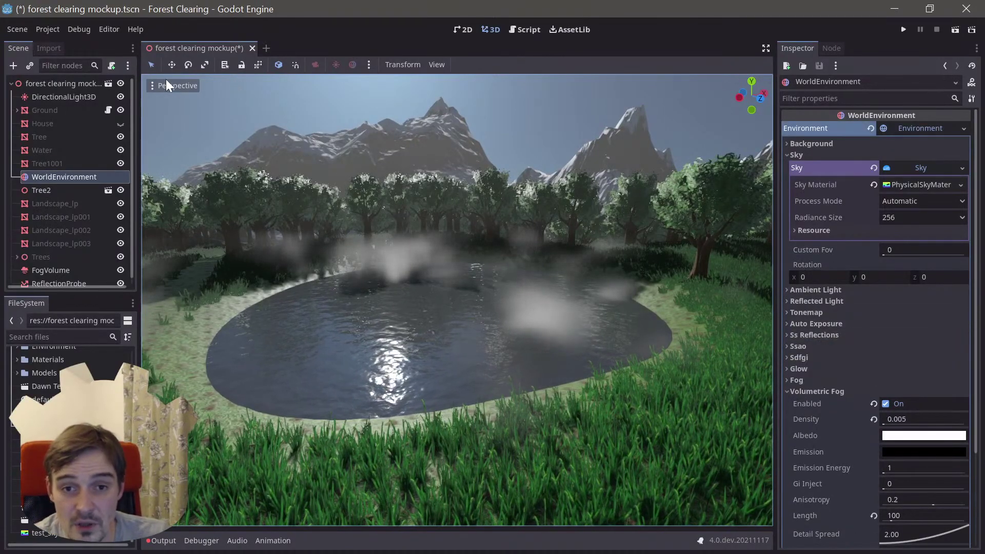
# - Switch the 3D viewport to the ambient occlusion debug display and look around the grass and trees
pyautogui.click(165, 79)
pyautogui.click(166, 85)
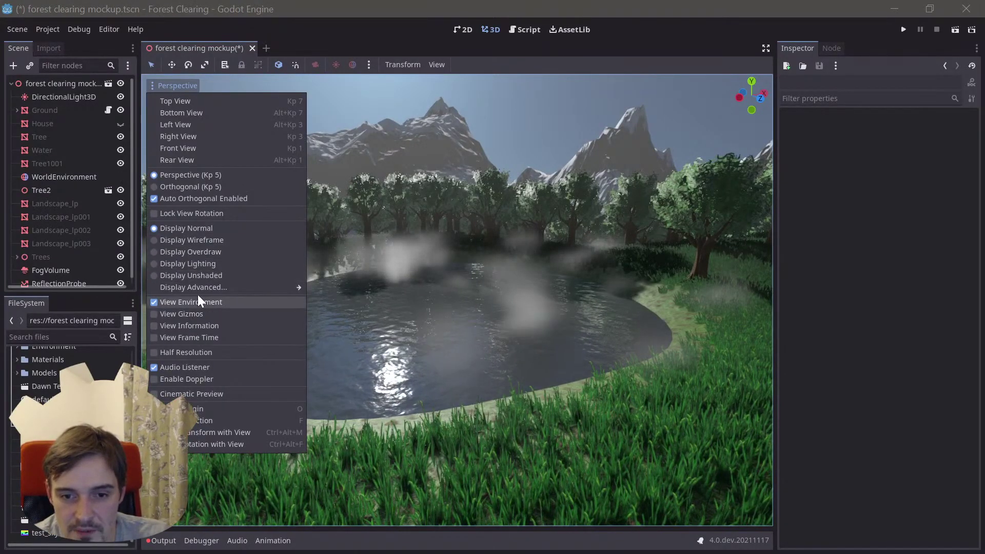
pyautogui.moveTo(261, 288)
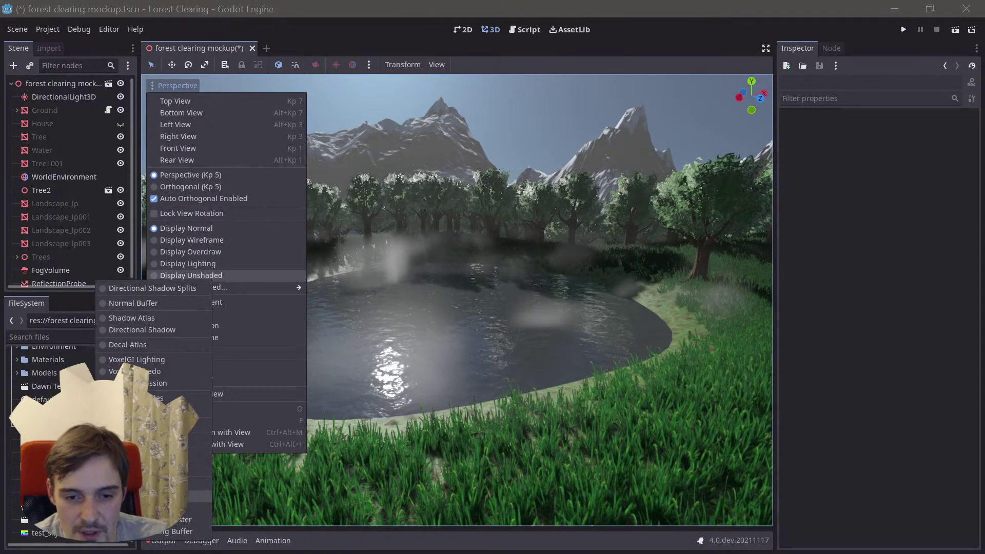
pyautogui.click(154, 440)
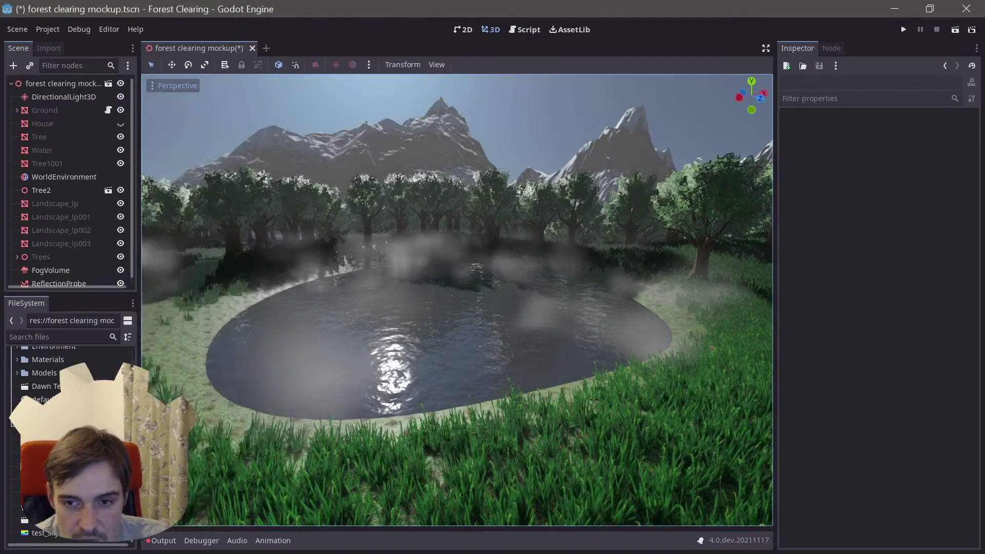
pyautogui.moveTo(480, 337); pyautogui.dragTo(253, 119, button='right')
pyautogui.press('w')
pyautogui.press('s')
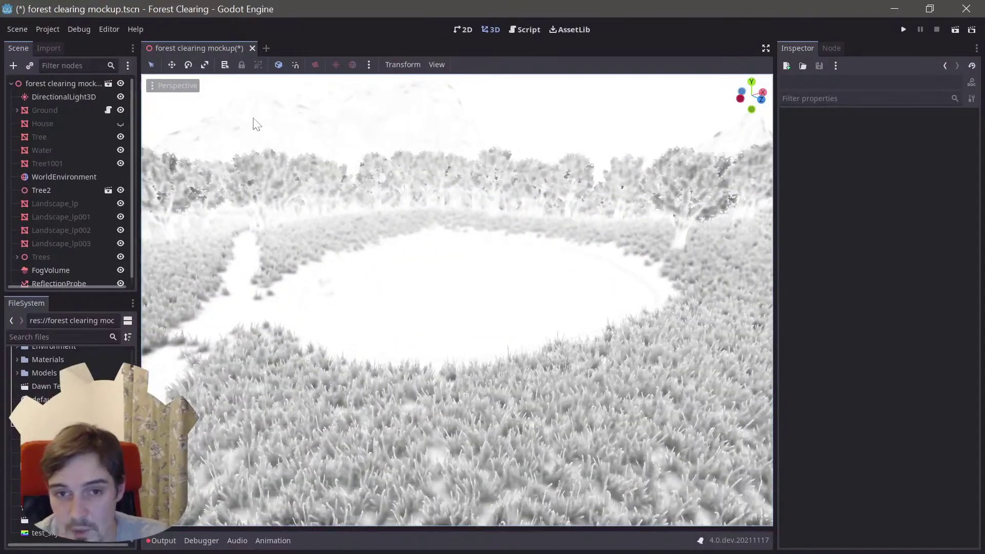
# - Show the scene's Normal Buffer, look around the pond and mountains, and return the viewport to Display Normal
pyautogui.click(177, 86)
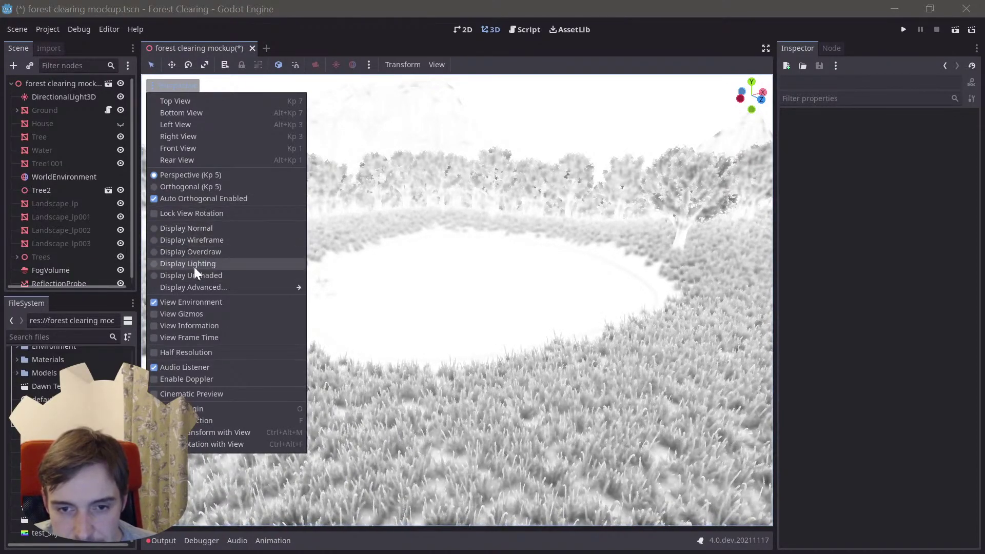
pyautogui.moveTo(214, 288)
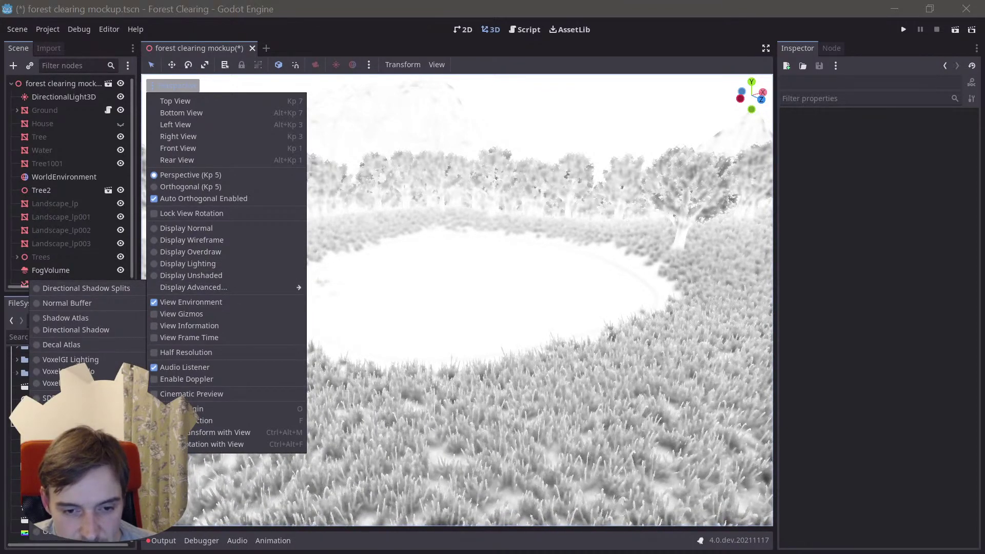
pyautogui.click(82, 303)
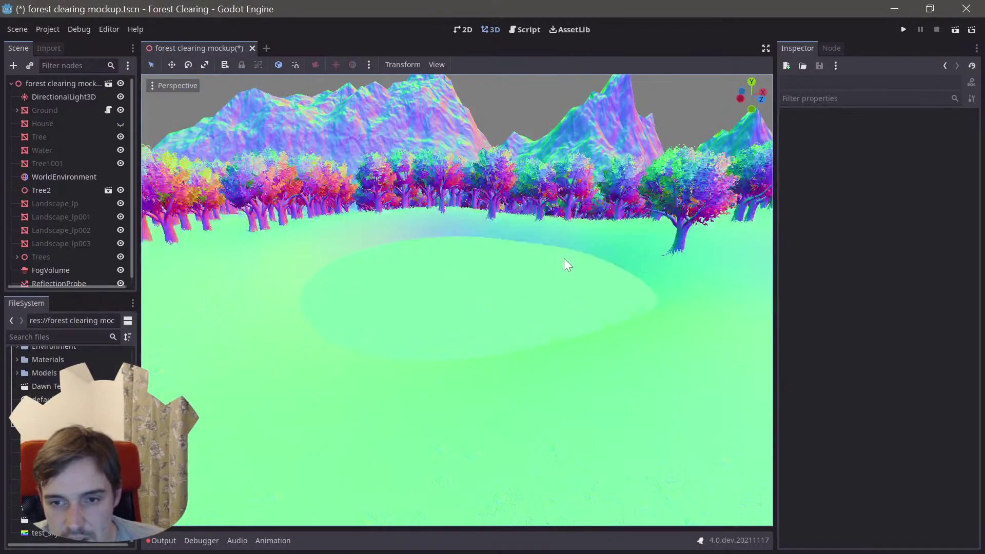
pyautogui.moveTo(457, 300); pyautogui.dragTo(564, 246, button='right')
pyautogui.press('w')
pyautogui.press('s')
pyautogui.press('s')
pyautogui.press('d')
pyautogui.click(180, 85)
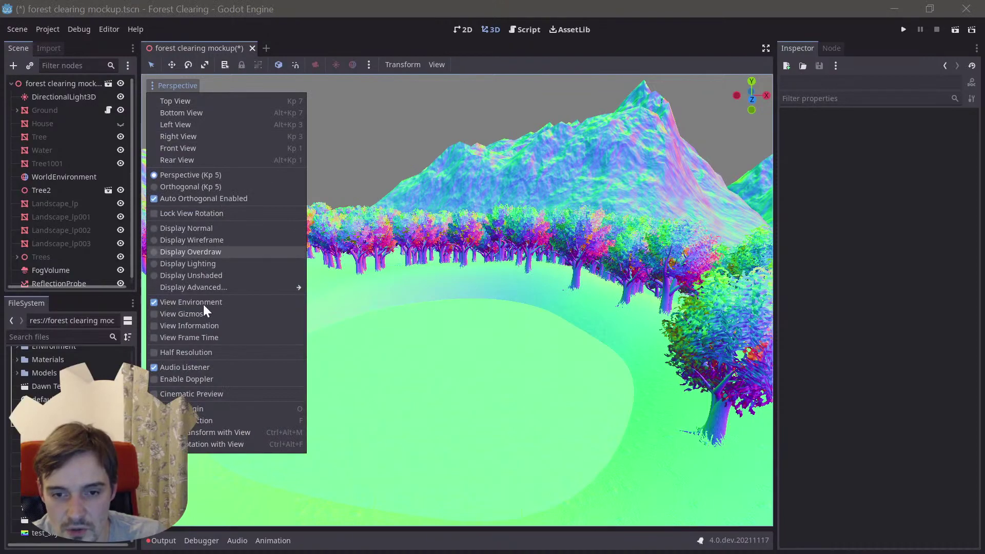
pyautogui.click(205, 227)
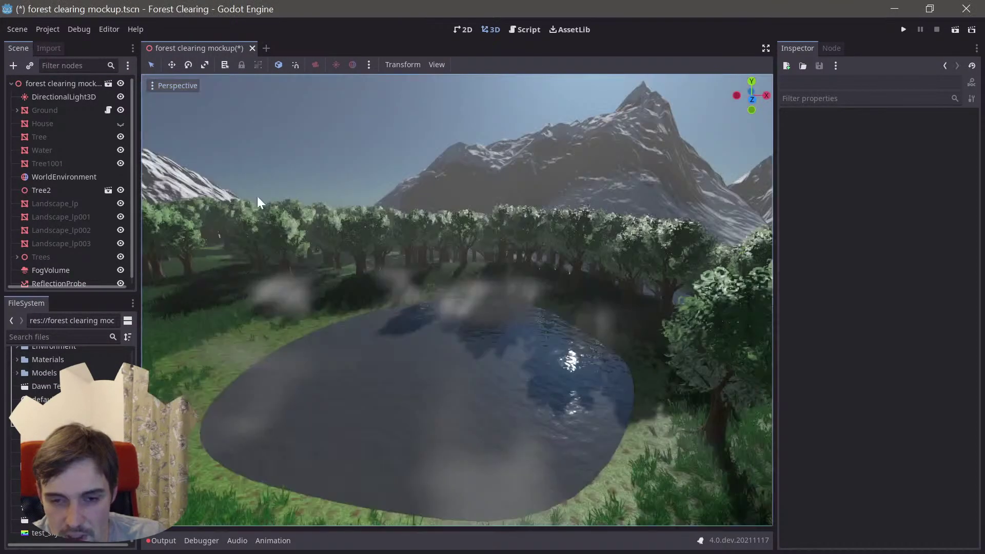
# - Inspect the forest trees up close in Display Wireframe and return the viewport to Display Normal
pyautogui.click(177, 83)
pyautogui.click(218, 240)
pyautogui.moveTo(217, 240); pyautogui.dragTo(149, 240, button='right')
pyautogui.press('w')
pyautogui.moveTo(473, 309); pyautogui.dragTo(431, 325, button='right')
pyautogui.press('w')
pyautogui.press('w')
pyautogui.press('w')
pyautogui.moveTo(411, 255)
pyautogui.mouseDown(button='right')
pyautogui.moveTo(413, 354)
pyautogui.moveTo(413, 258)
pyautogui.mouseUp(button='right')
pyautogui.click(164, 88)
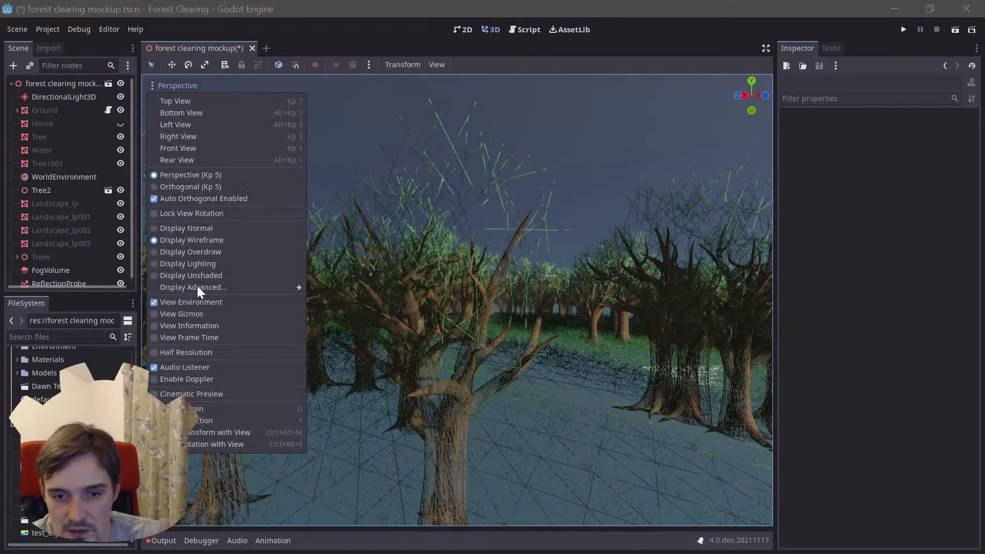
pyautogui.click(210, 229)
# - Move back from the trees to view the whole pond with the forest edge and mountains behind it
pyautogui.moveTo(345, 281); pyautogui.dragTo(470, 238, button='right')
pyautogui.press('w')
pyautogui.press('s')
pyautogui.press('w')
pyautogui.moveTo(457, 300); pyautogui.dragTo(457, 336, button='right')
pyautogui.press('s')
pyautogui.moveTo(583, 268)
pyautogui.mouseDown(button='right')
pyautogui.moveTo(488, 265)
pyautogui.moveTo(580, 287)
pyautogui.moveTo(583, 268)
pyautogui.mouseUp(button='right')
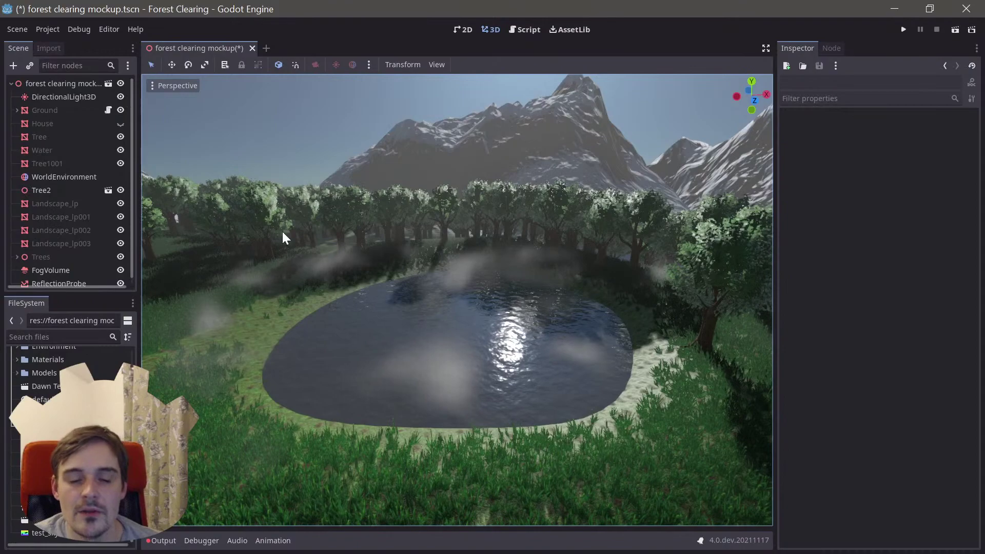
pyautogui.click(48, 29)
pyautogui.click(58, 46)
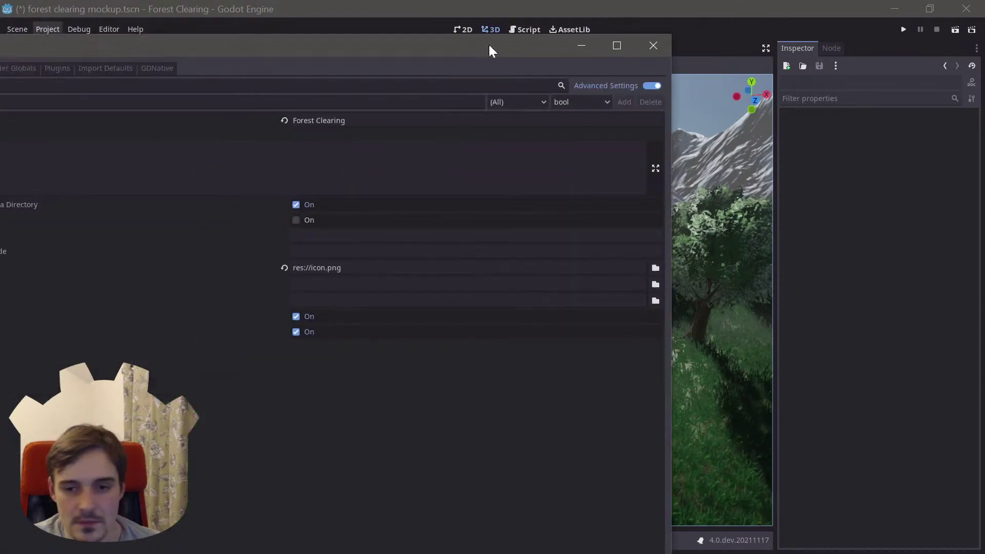
pyautogui.moveTo(490, 50); pyautogui.dragTo(765, 60)
pyautogui.moveTo(440, 46); pyautogui.dragTo(390, 36)
pyautogui.moveTo(717, 41); pyautogui.dragTo(692, 48)
pyautogui.moveTo(625, 99); pyautogui.dragTo(383, 330)
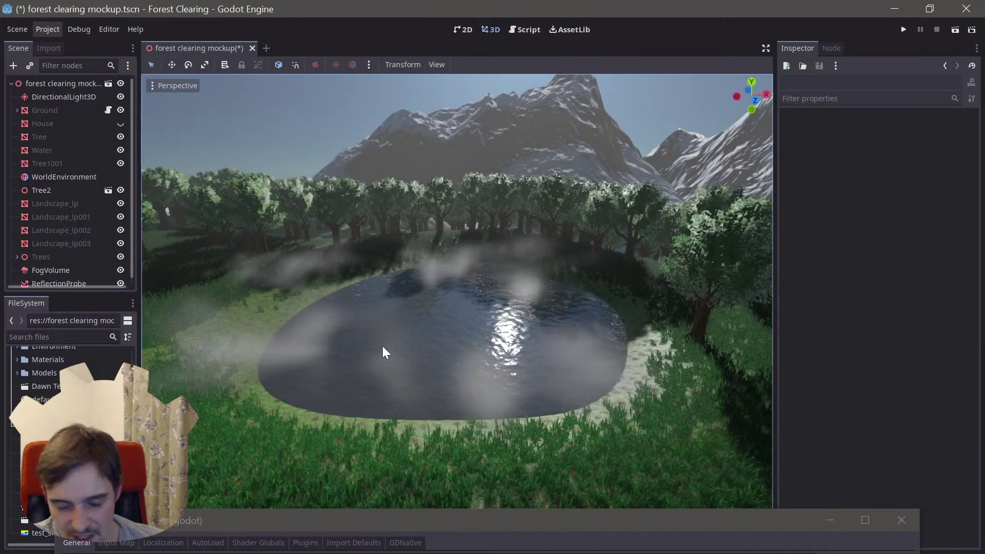
pyautogui.click(902, 521)
# - Reset the Volumetric Fog Volume Size to 64 in the project's rendering environment settings, inspect the fog over the pond, and close the settings
pyautogui.moveTo(457, 300); pyautogui.dragTo(453, 245, button='right')
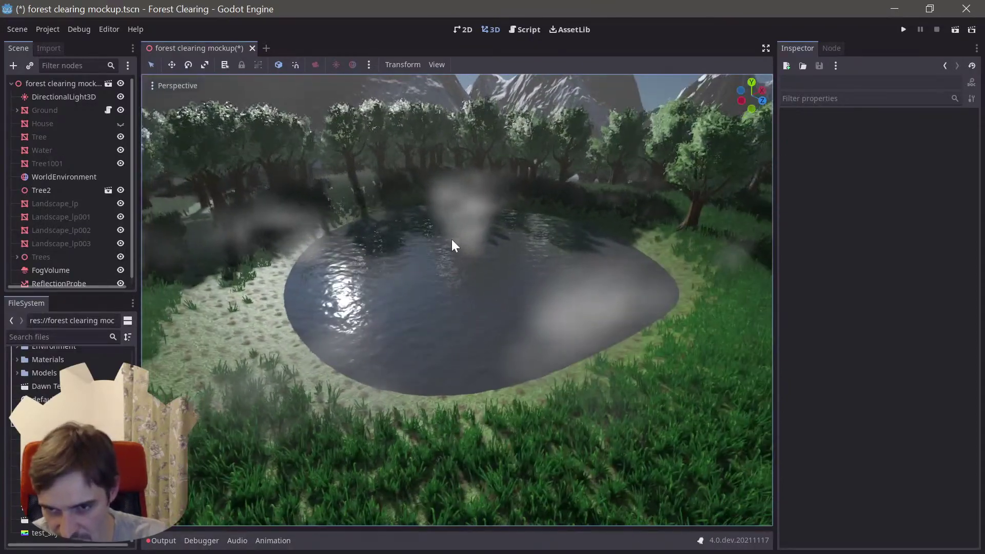
pyautogui.moveTo(488, 301); pyautogui.dragTo(409, 257, button='right')
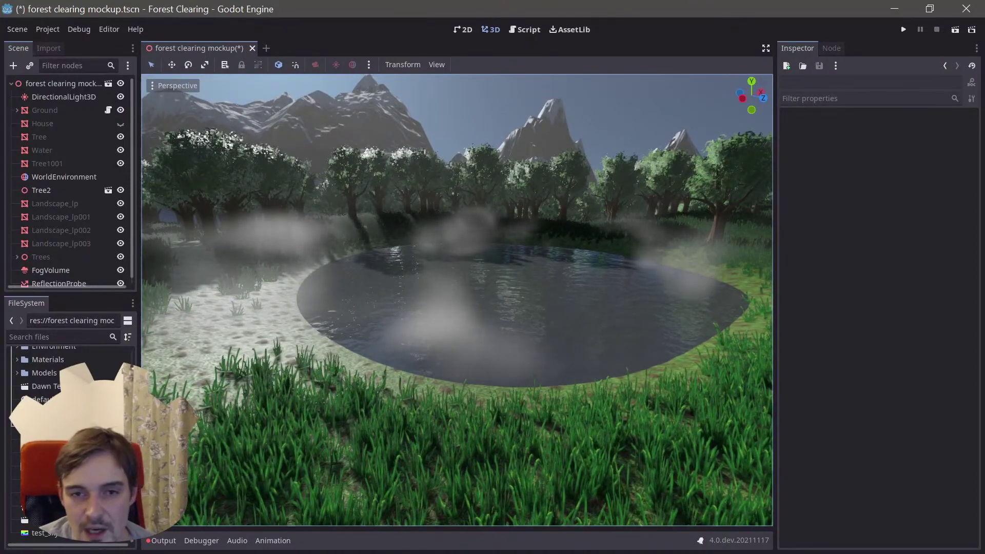
pyautogui.click(57, 31)
pyautogui.click(66, 46)
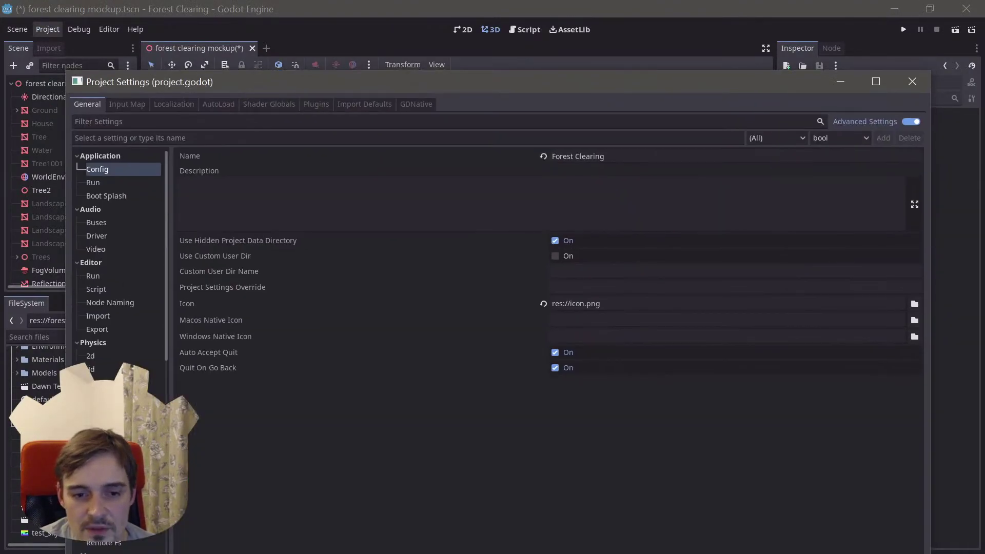
pyautogui.scroll(-10, 119, 349)
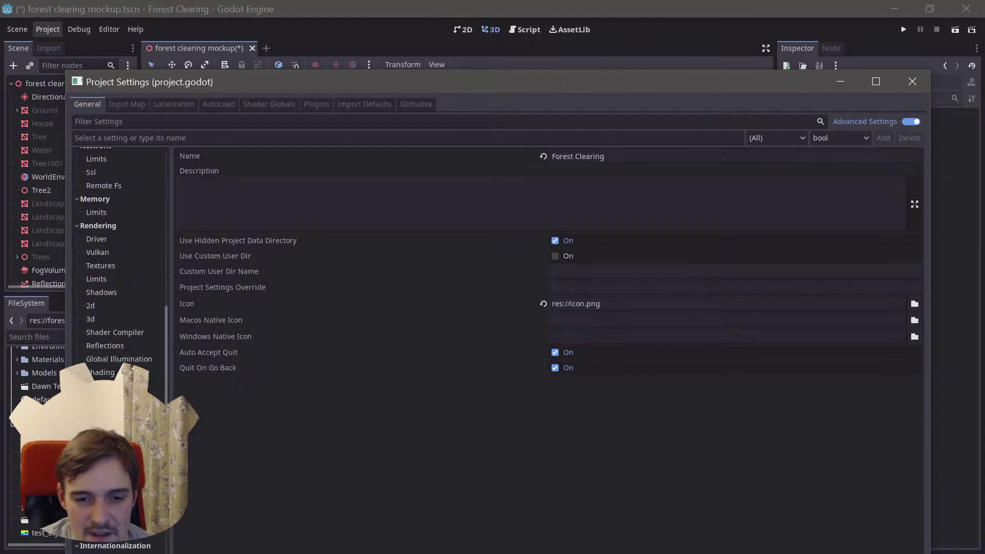
pyautogui.click(103, 399)
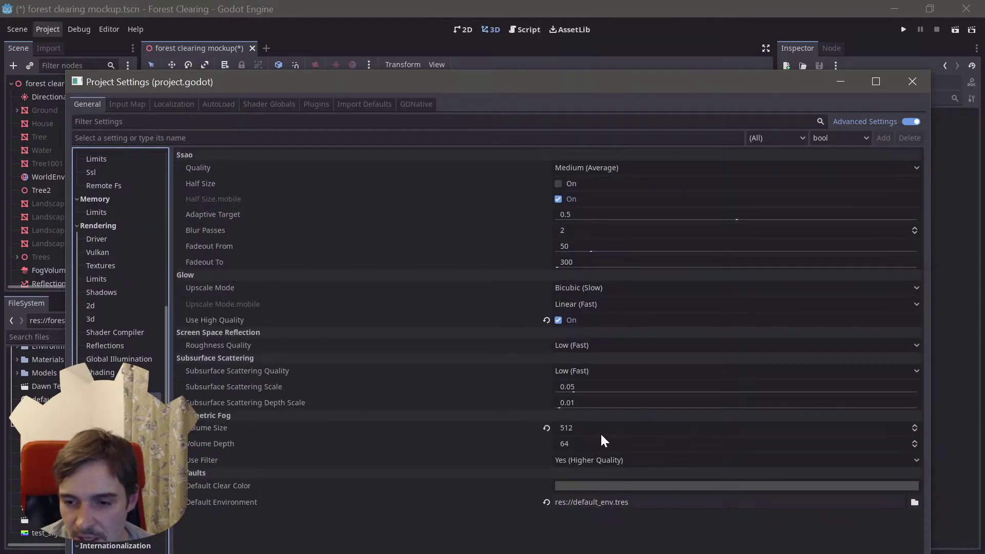
pyautogui.click(547, 428)
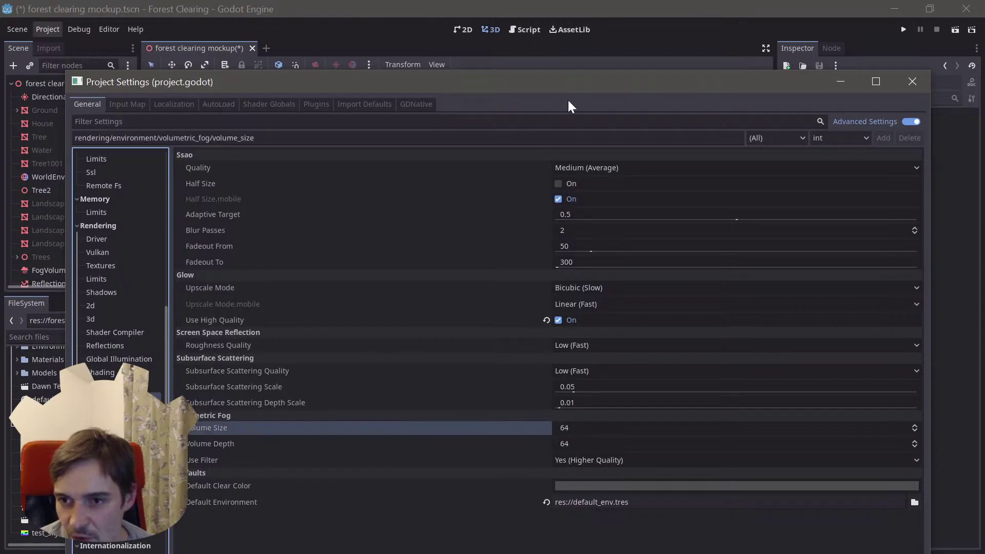
pyautogui.moveTo(583, 106); pyautogui.dragTo(528, 471)
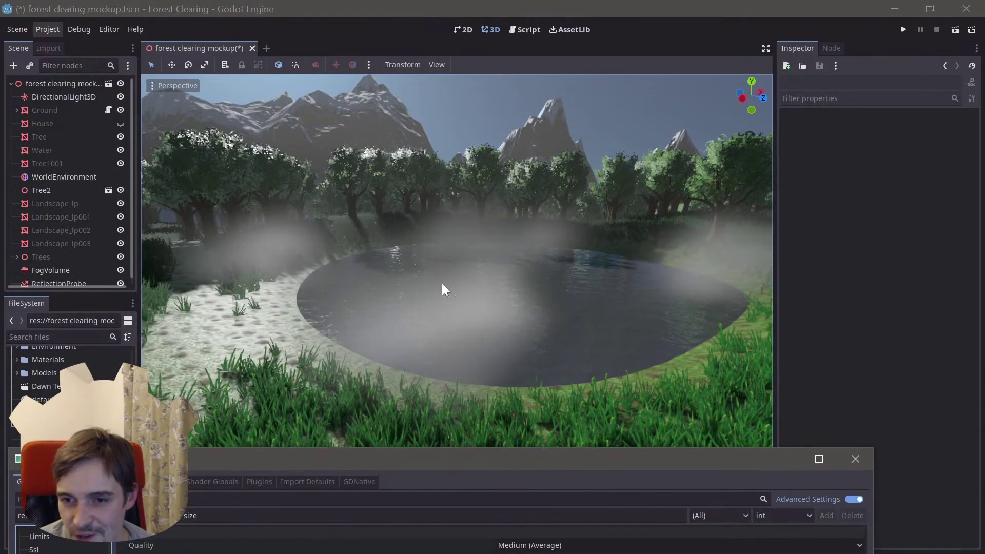
pyautogui.moveTo(502, 470); pyautogui.dragTo(71, 73)
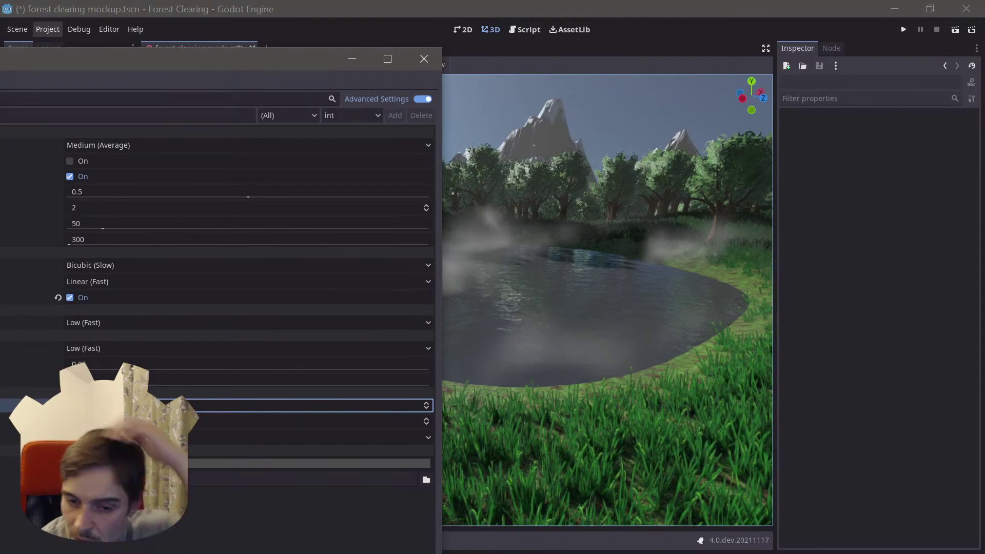
pyautogui.click(424, 59)
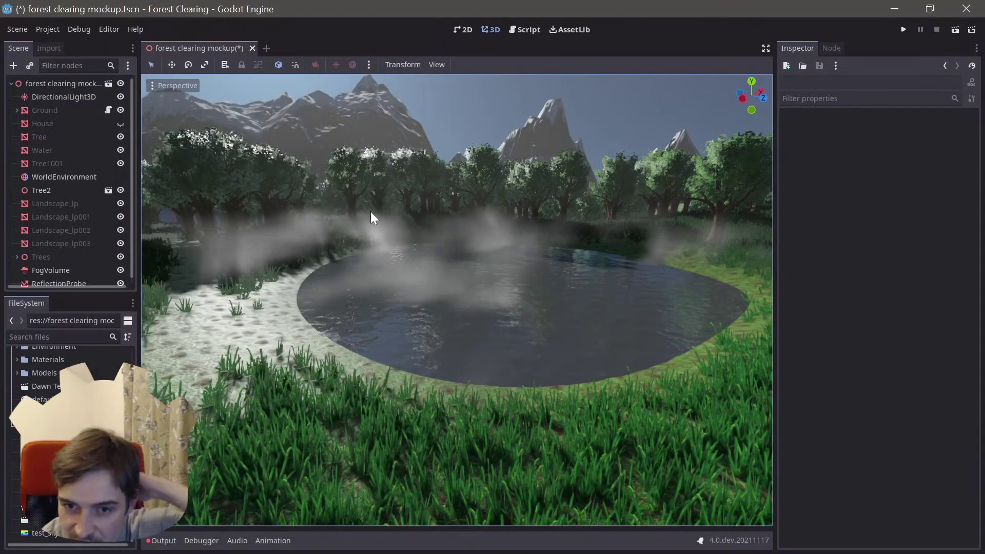
# - Look over the pond, clearing and mountains, and close the editor without saving changes to forest clearing mockup.tscn
pyautogui.moveTo(376, 227); pyautogui.dragTo(376, 226, button='right')
pyautogui.press('d')
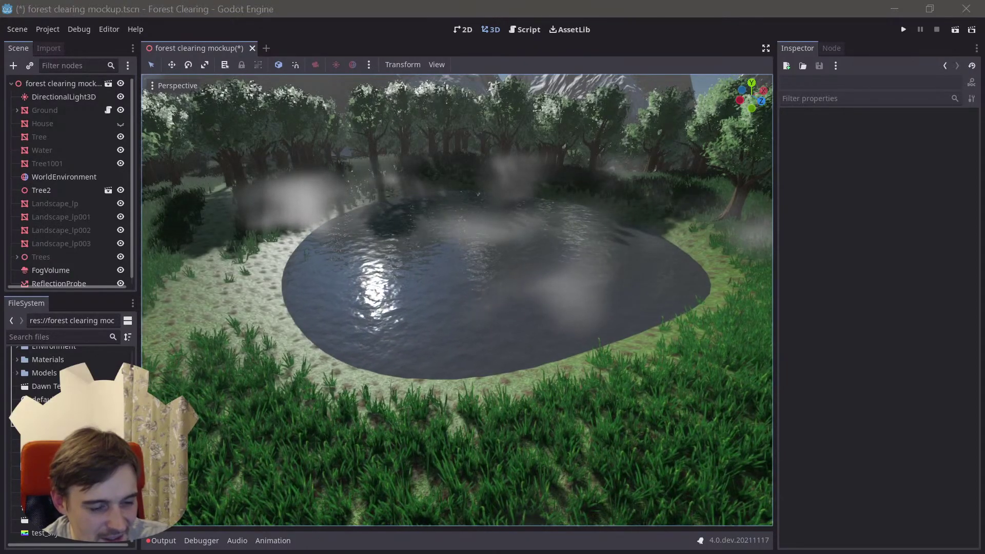
pyautogui.moveTo(317, 387); pyautogui.dragTo(317, 387, button='right')
pyautogui.moveTo(401, 314); pyautogui.dragTo(407, 307, button='right')
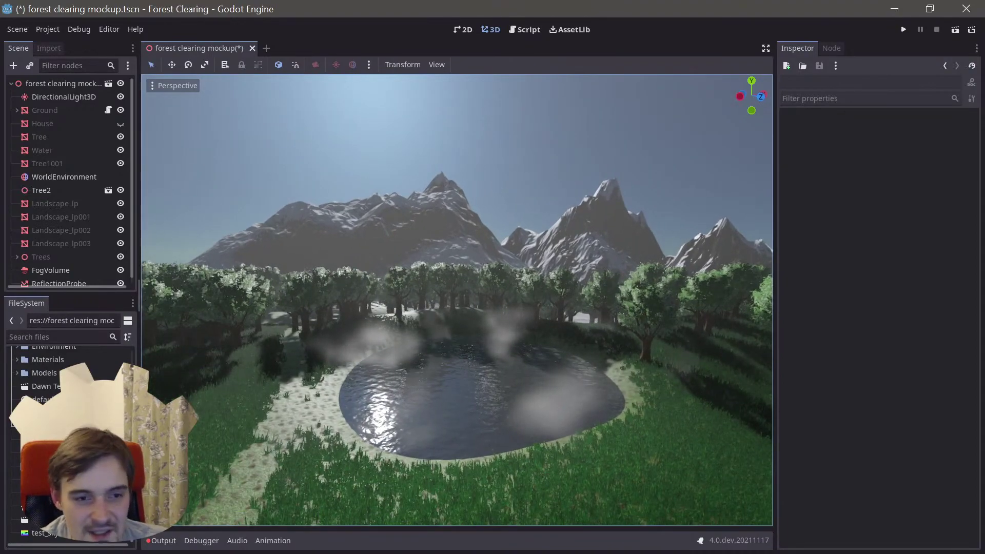
pyautogui.moveTo(486, 294); pyautogui.dragTo(485, 294, button='right')
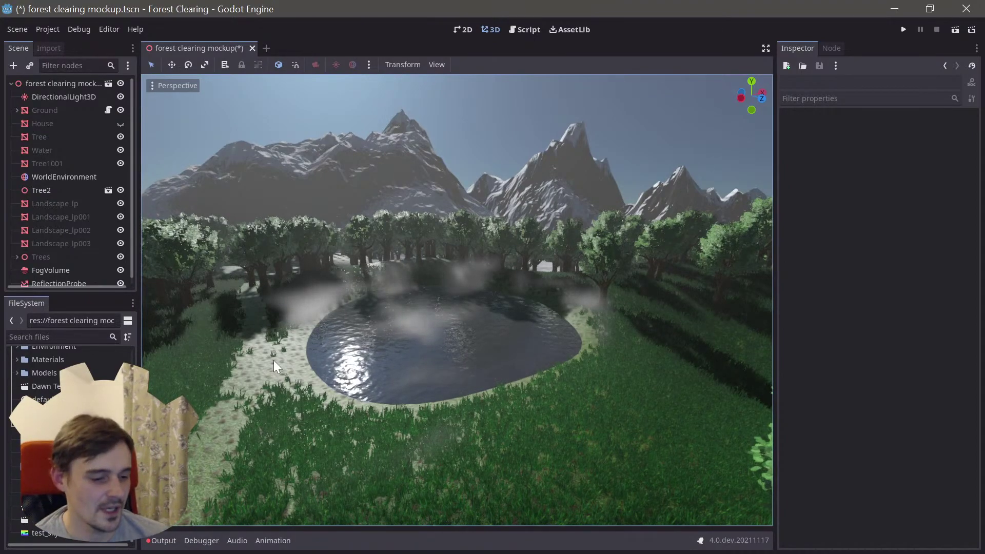
pyautogui.moveTo(485, 293); pyautogui.dragTo(473, 273, button='right')
pyautogui.moveTo(144, 229); pyautogui.dragTo(143, 229, button='right')
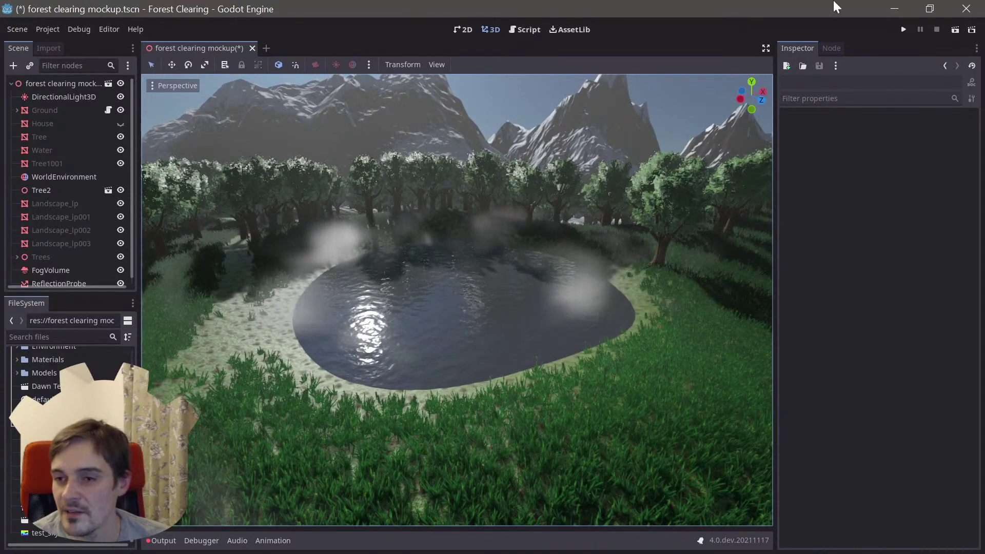
pyautogui.click(966, 9)
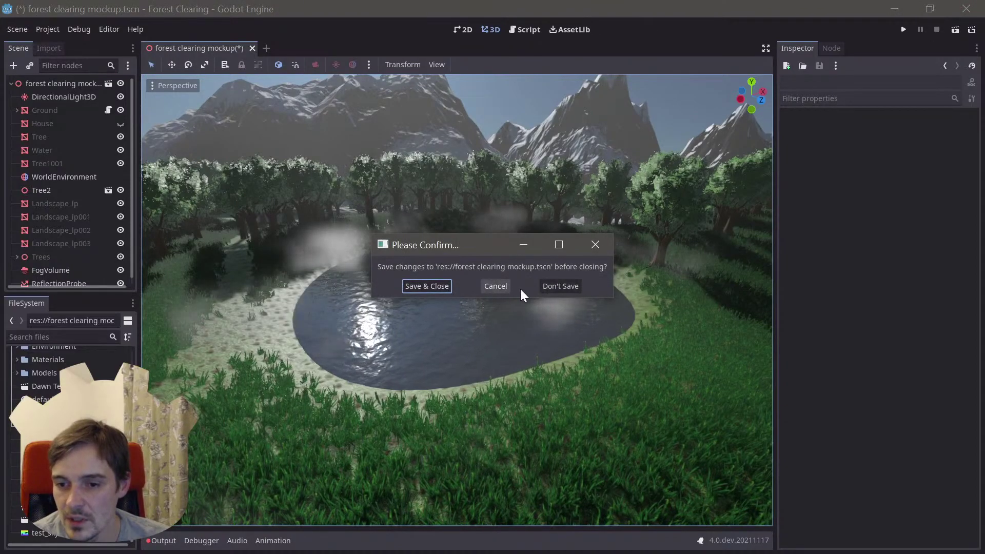
pyautogui.click(552, 287)
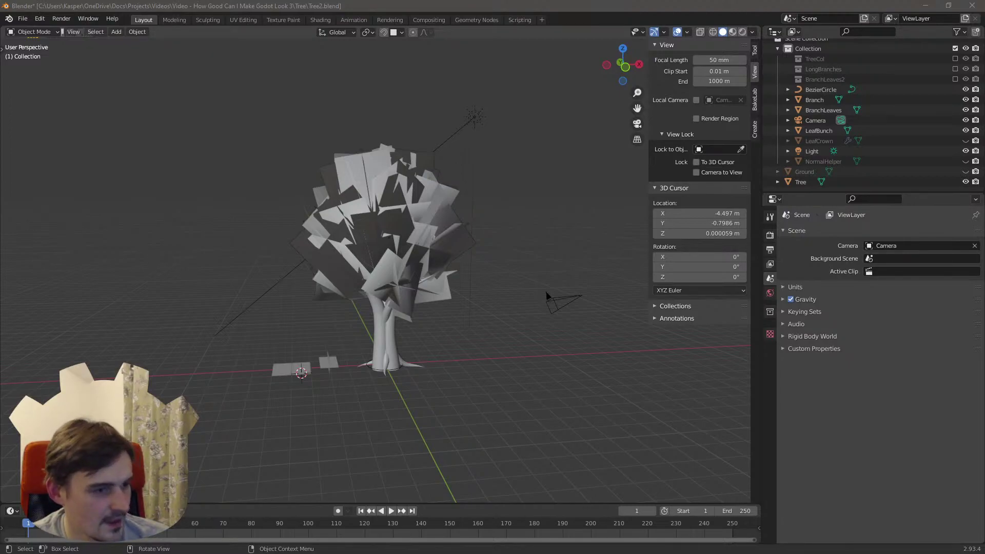
# - Switch to the ShellFurTool-Demo project in Godot and open demo_desktop.tscn
pyautogui.moveTo(0, 390); pyautogui.dragTo(564, 0)
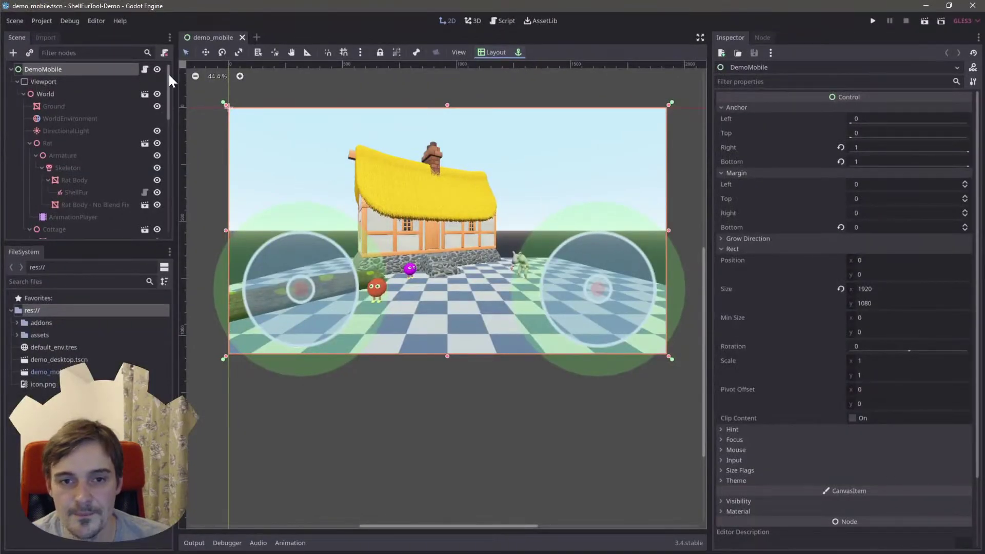
pyautogui.click(56, 361)
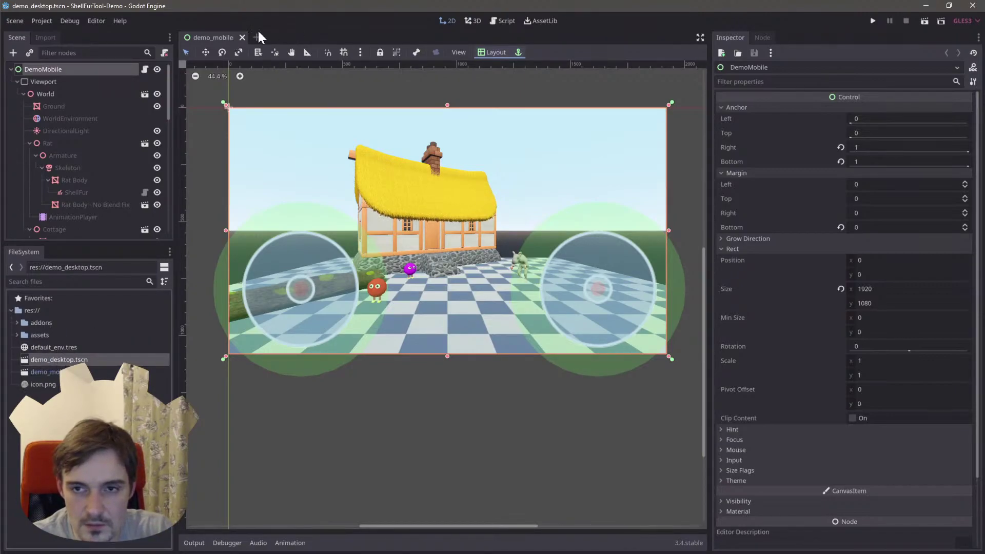
# - Show demo_desktop.tscn in 3D and look over the cottage, the LOD display fur ball and the rat
pyautogui.click(476, 20)
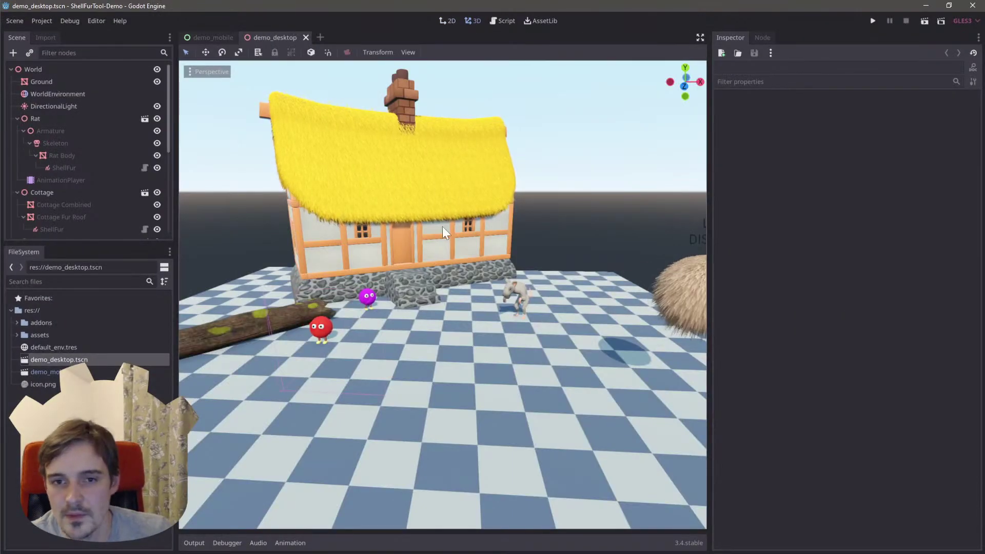
pyautogui.moveTo(445, 231); pyautogui.dragTo(503, 237, button='right')
pyautogui.press('w')
pyautogui.press('s')
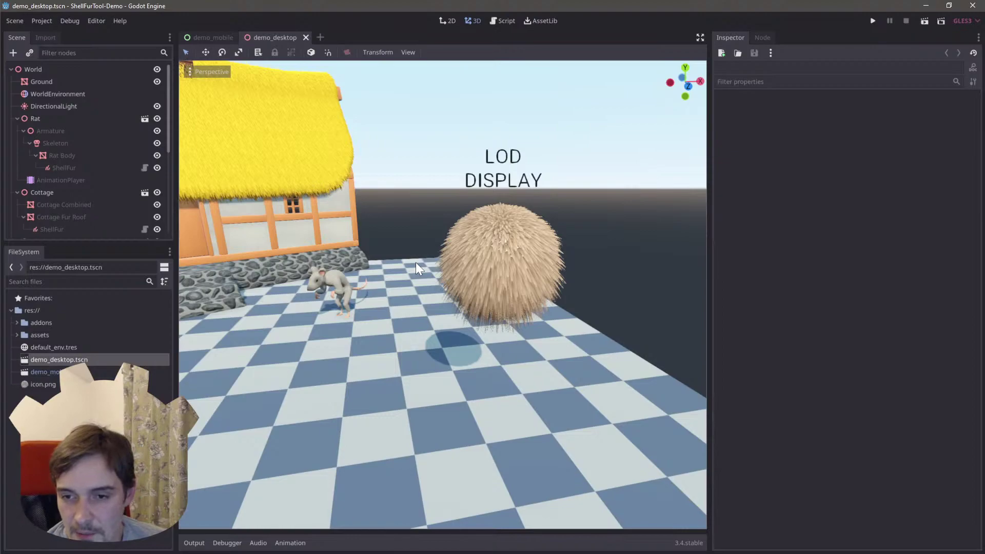
pyautogui.moveTo(398, 290); pyautogui.dragTo(343, 290, button='right')
pyautogui.press('w')
pyautogui.press('w')
pyautogui.press('s')
pyautogui.press('w')
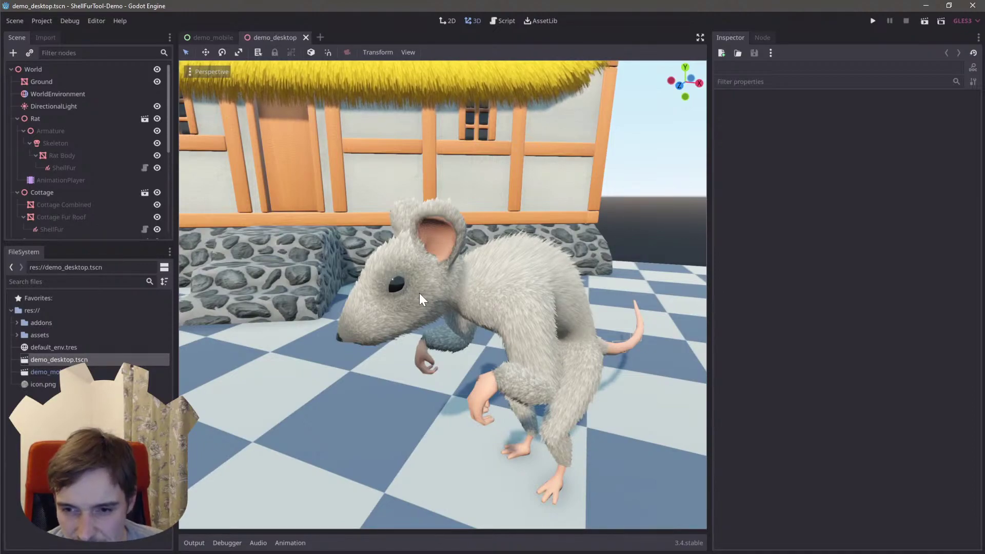
# - Examine the shell fur up close on the rat and on the red and purple ball characters
pyautogui.press('w')
pyautogui.moveTo(420, 294)
pyautogui.mouseDown(button='right')
pyautogui.moveTo(256, 279)
pyautogui.moveTo(339, 282)
pyautogui.moveTo(334, 319)
pyautogui.moveTo(338, 277)
pyautogui.moveTo(334, 303)
pyautogui.moveTo(417, 295)
pyautogui.mouseUp(button='right')
pyautogui.press('w')
pyautogui.press('s')
pyautogui.press('a')
pyautogui.press('s')
pyautogui.press('w')
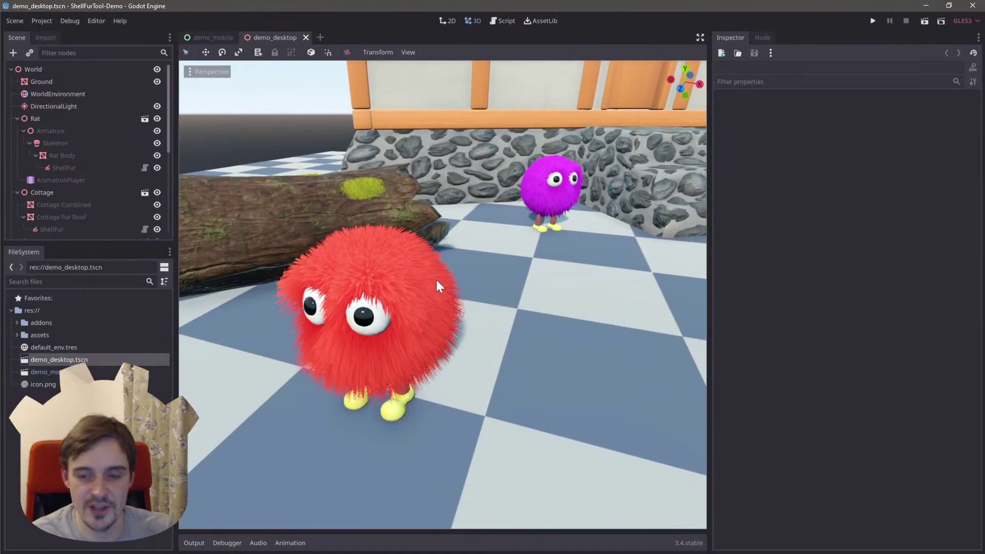
pyautogui.moveTo(436, 282); pyautogui.dragTo(411, 303, button='right')
pyautogui.press('w')
pyautogui.press('w')
pyautogui.press('a')
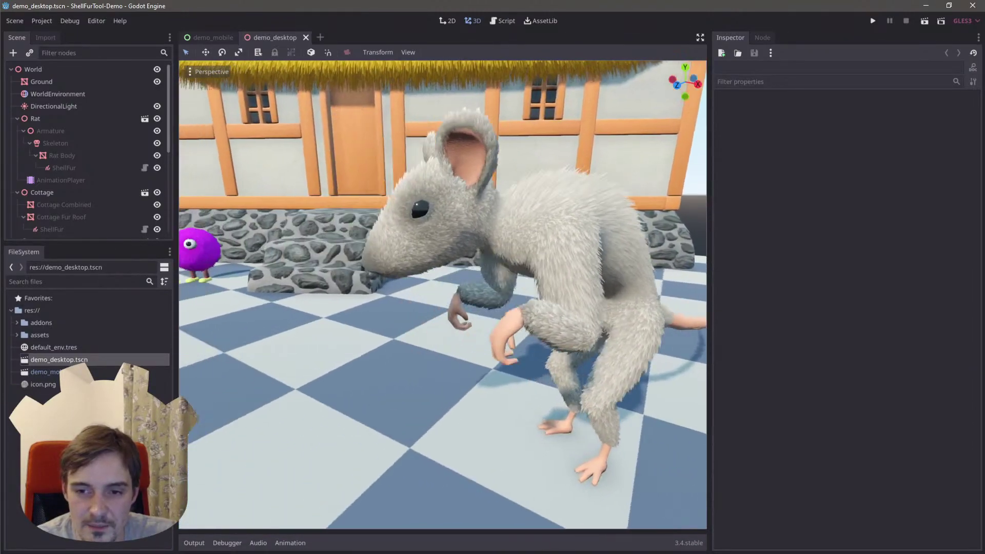
# - Select the red BallBoy mesh near the mossy log and move it slightly upward along its vertical axis
pyautogui.hotkey('alt', 'Tab')
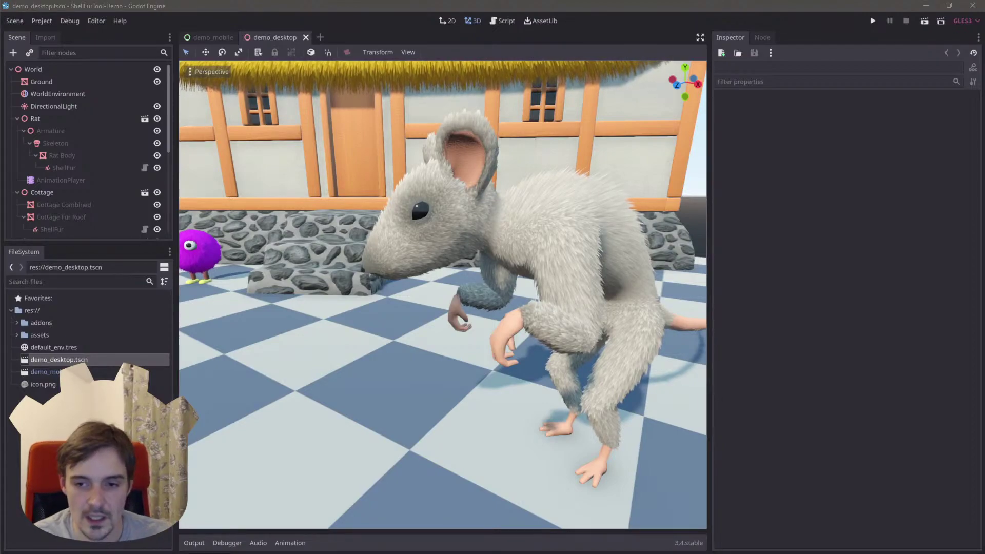
pyautogui.scroll(-5, 368, 374)
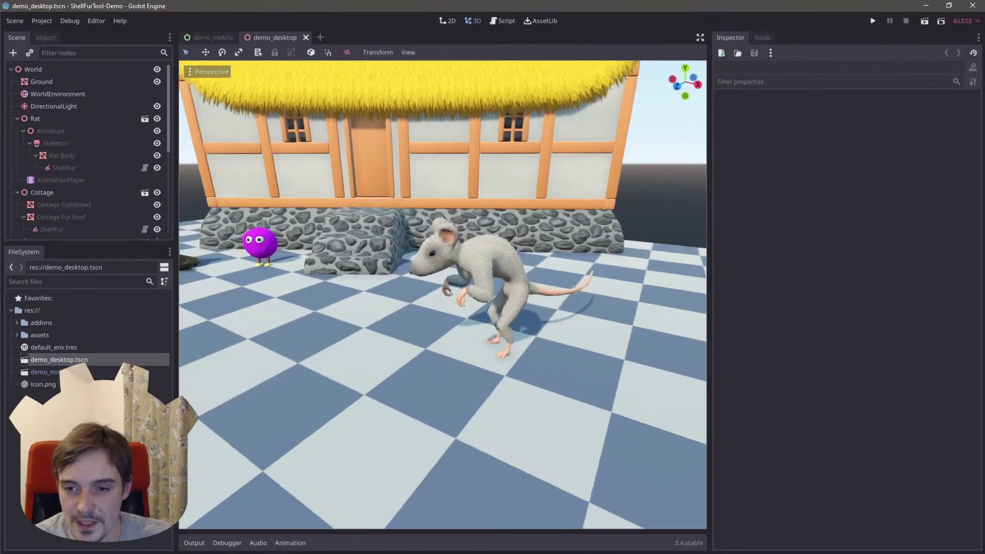
pyautogui.moveTo(257, 292); pyautogui.dragTo(222, 293, button='right')
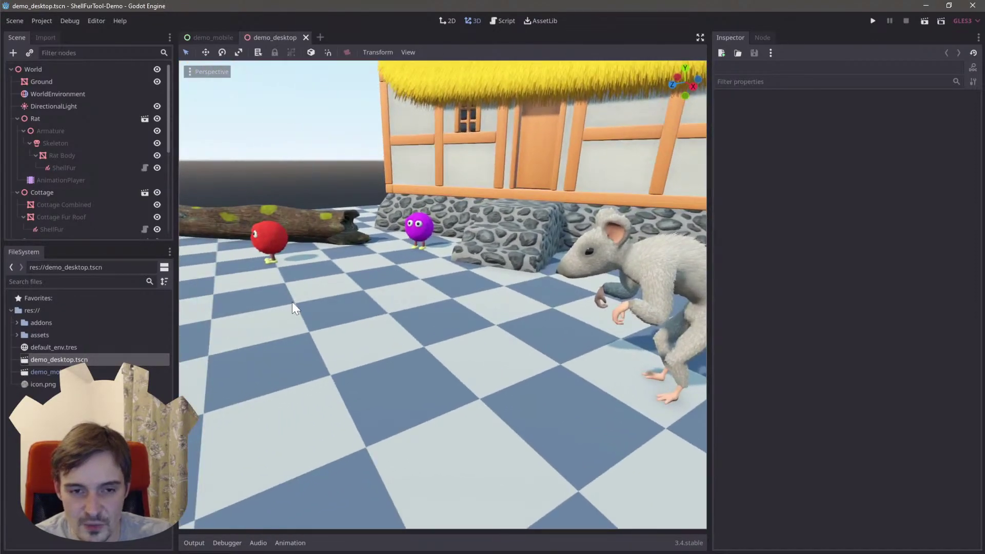
pyautogui.moveTo(293, 303); pyautogui.dragTo(274, 289, button='right')
pyautogui.scroll(5, 292, 302)
pyautogui.click(337, 299)
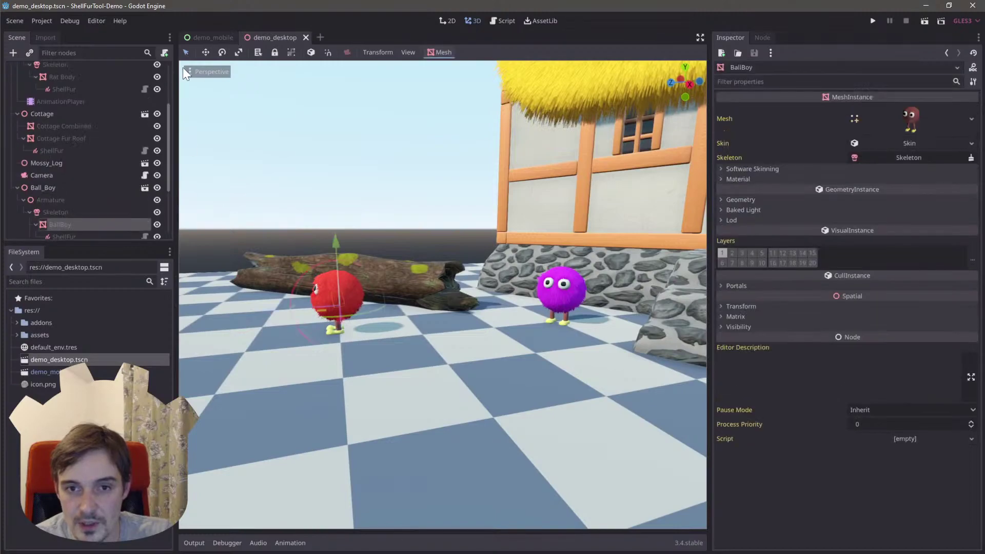
pyautogui.moveTo(336, 247); pyautogui.dragTo(335, 228)
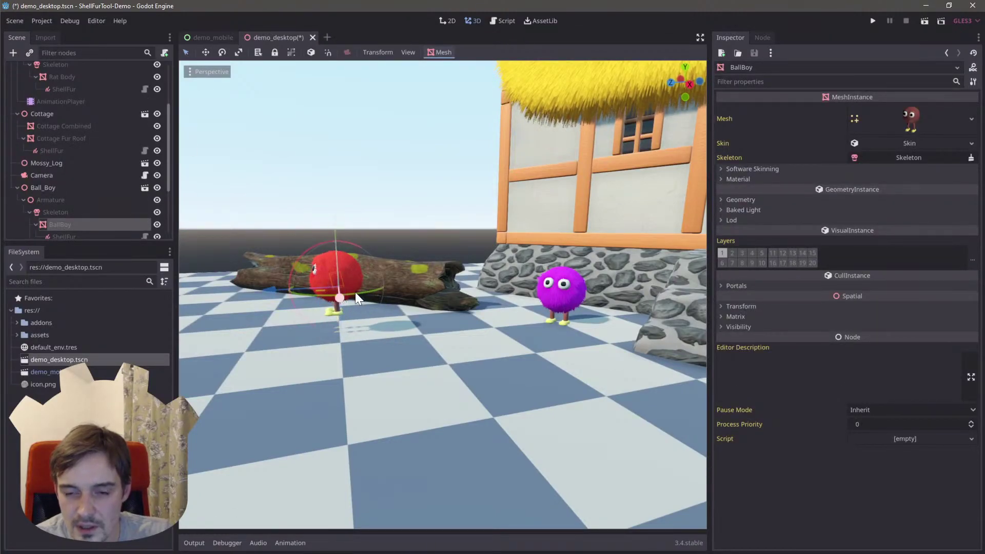
# - Focus the view on the red BallBoy, move it around to demonstrate the fur, and undo the last transform
pyautogui.press('f')
pyautogui.moveTo(418, 372); pyautogui.dragTo(448, 340)
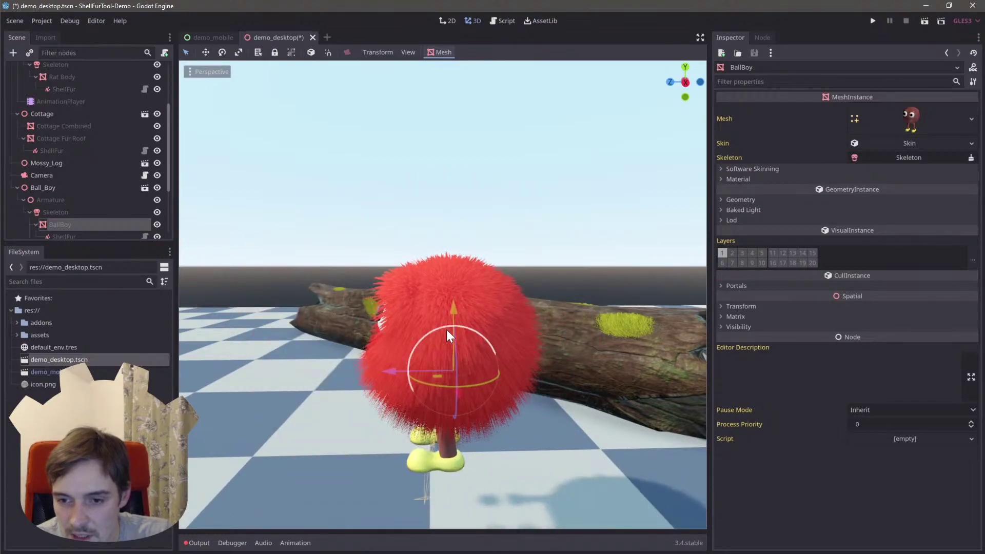
pyautogui.moveTo(432, 383); pyautogui.dragTo(547, 392)
pyautogui.hotkey('ctrl', 'z')
# - Back away from the red ball character and view the purple fur ball in front of the cottage wall
pyautogui.press('s')
pyautogui.moveTo(386, 355); pyautogui.dragTo(421, 359, button='right')
pyautogui.press('a')
pyautogui.press('w')
pyautogui.press('w')
pyautogui.press('s')
pyautogui.press('w')
pyautogui.press('s')
pyautogui.press('w')
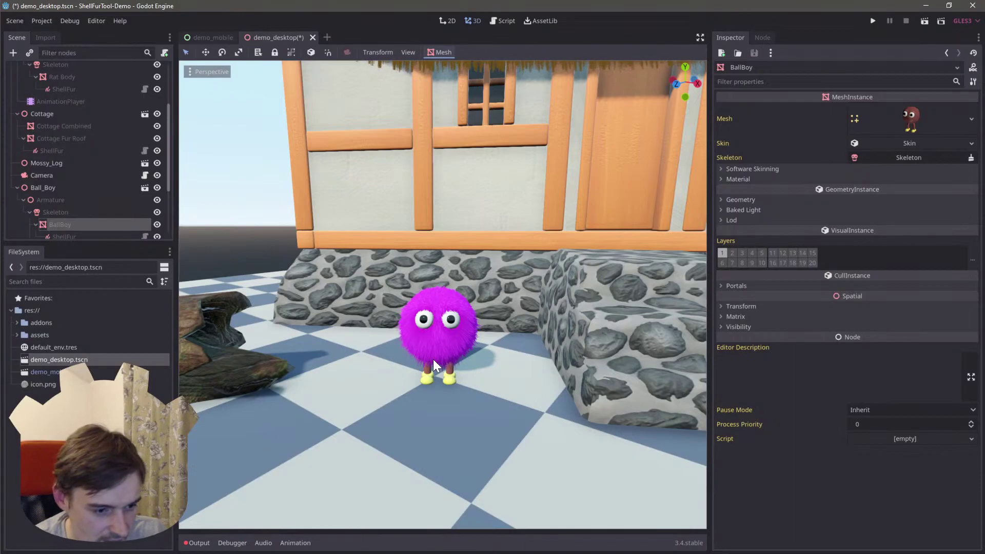
# - Inspect the purple ball's fur up close, and move over to the rat beside the cottage
pyautogui.press('w')
pyautogui.moveTo(434, 361); pyautogui.dragTo(451, 344, button='right')
pyautogui.press('w')
pyautogui.press('s')
pyautogui.press('w')
pyautogui.press('w')
pyautogui.press('w')
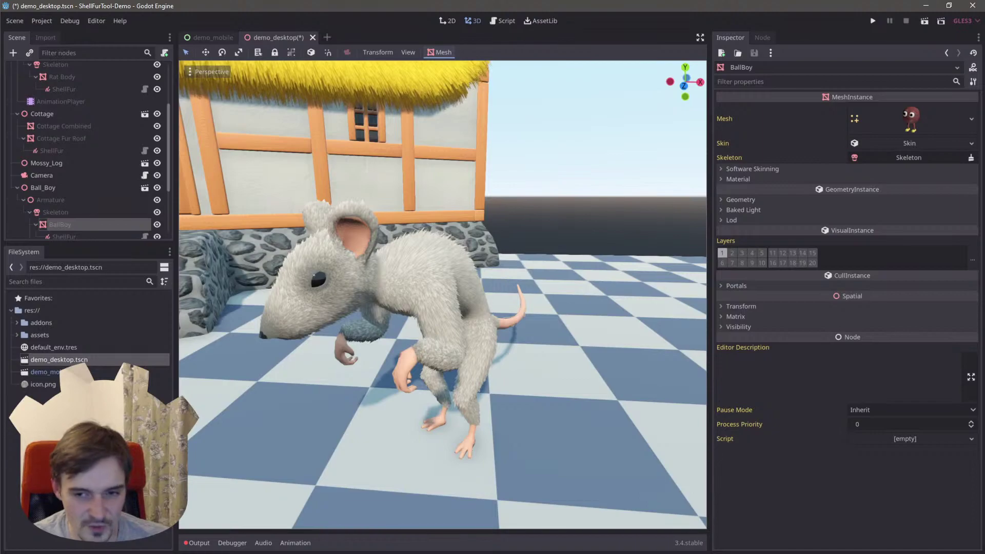
# - Return from the rat to view the red and purple ball characters beside the mossy log
pyautogui.moveTo(284, 469); pyautogui.dragTo(185, 479, button='right')
pyautogui.moveTo(415, 359)
pyautogui.mouseDown(button='right')
pyautogui.moveTo(369, 292)
pyautogui.moveTo(313, 313)
pyautogui.moveTo(415, 359)
pyautogui.mouseUp(button='right')
pyautogui.press('w')
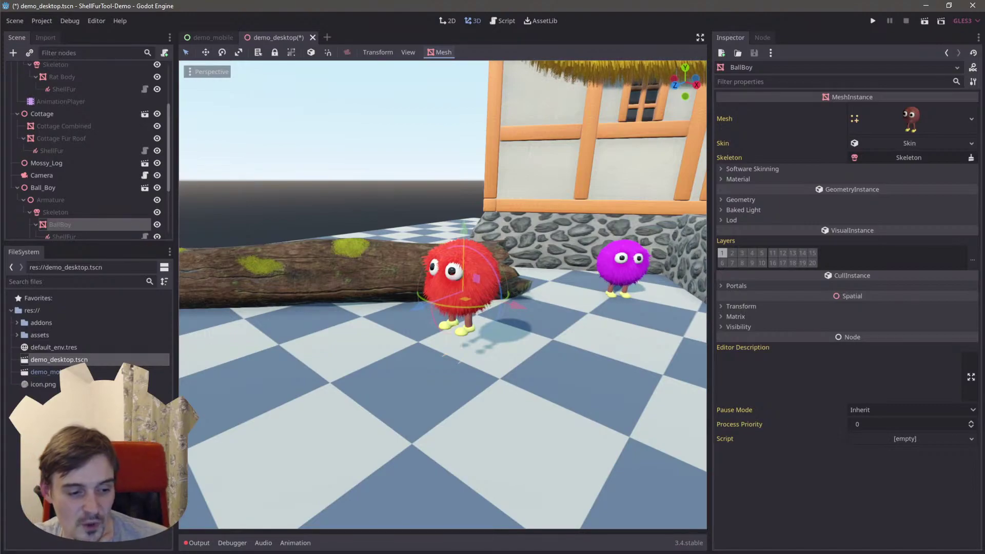
pyautogui.moveTo(564, 201); pyautogui.dragTo(600, 206, button='right')
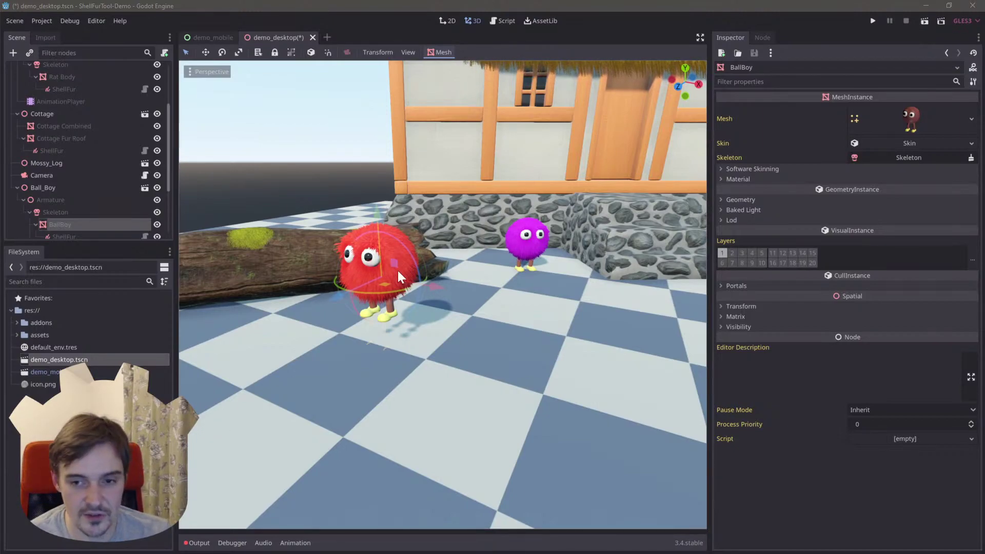
pyautogui.moveTo(432, 267)
pyautogui.mouseDown(button='right')
pyautogui.moveTo(427, 281)
pyautogui.moveTo(428, 251)
pyautogui.mouseUp(button='right')
pyautogui.press('w')
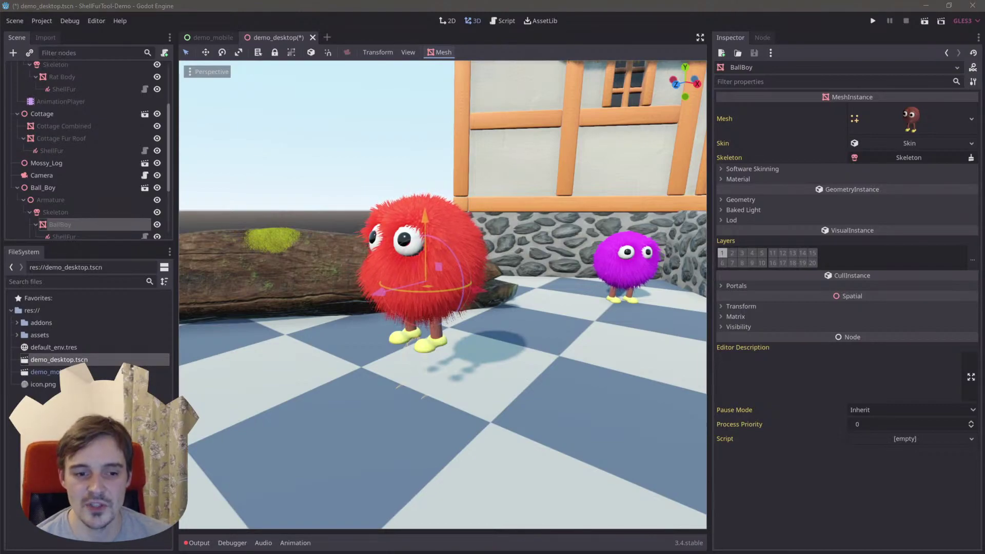
# - View the whole cottage with its thatched fur roof and the characters on the checkered floor
pyautogui.moveTo(546, 237); pyautogui.dragTo(557, 328, button='right')
pyautogui.press('w')
pyautogui.press('s')
pyautogui.press('w')
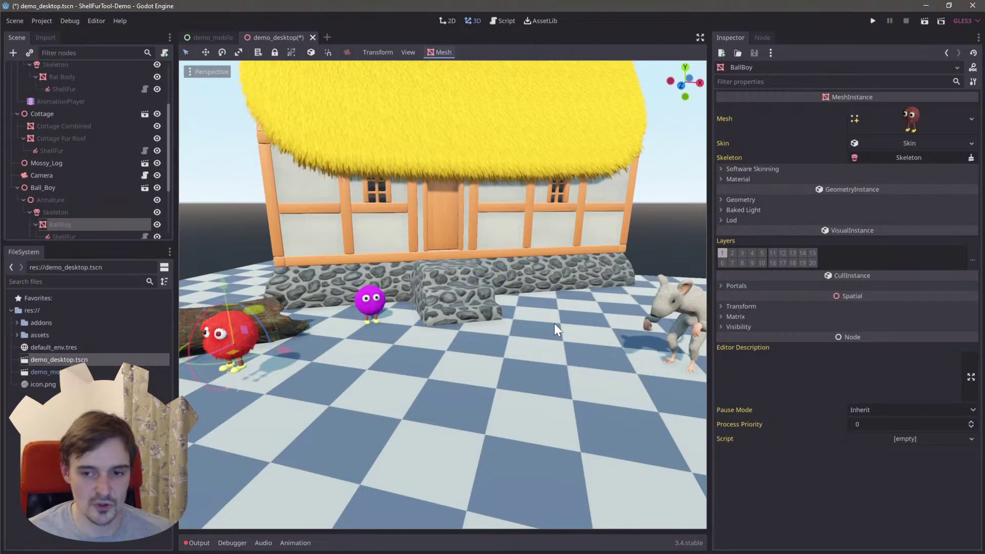
pyautogui.moveTo(476, 346); pyautogui.dragTo(488, 355, button='right')
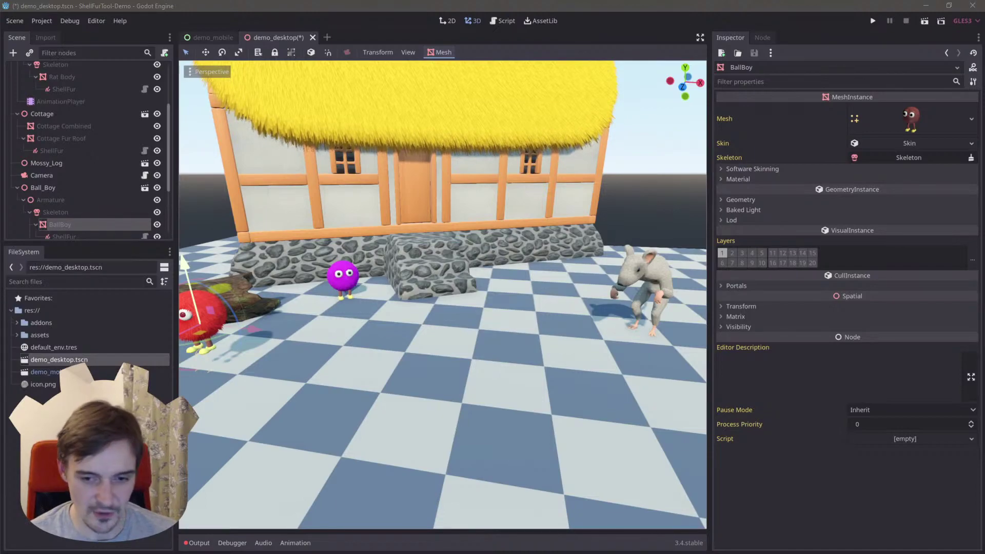
pyautogui.moveTo(479, 243)
pyautogui.mouseDown(button='right')
pyautogui.moveTo(490, 225)
pyautogui.moveTo(516, 235)
pyautogui.moveTo(472, 237)
pyautogui.mouseUp(button='right')
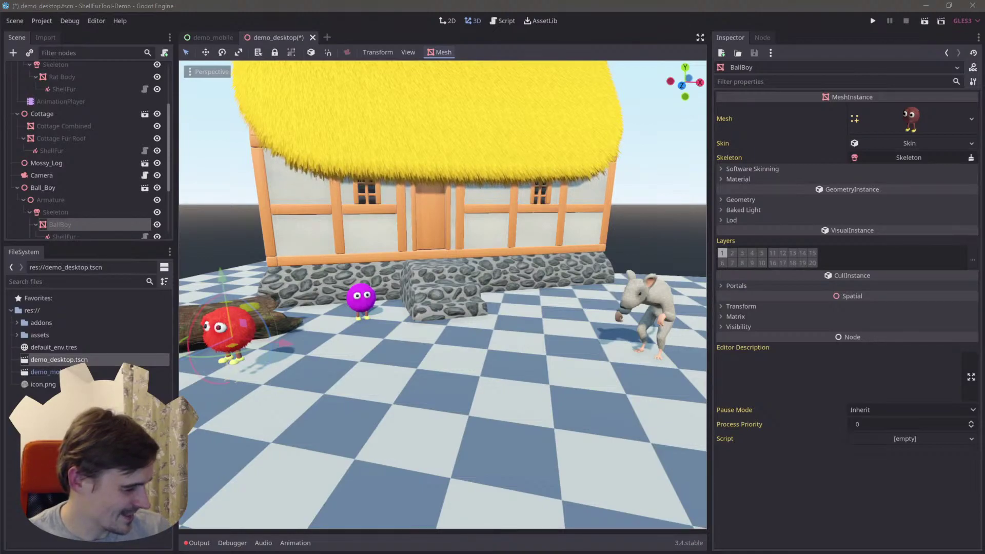
# - Close the ShellFurTool-Demo editor without saving demo_desktop.tscn, and close Blender without saving Tree2.blend
pyautogui.click(978, 4)
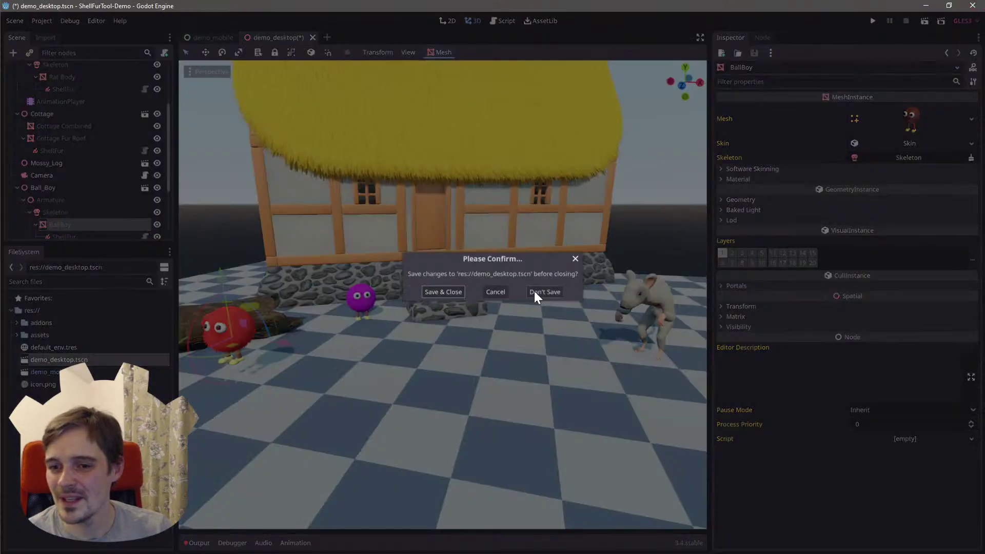
pyautogui.click(548, 292)
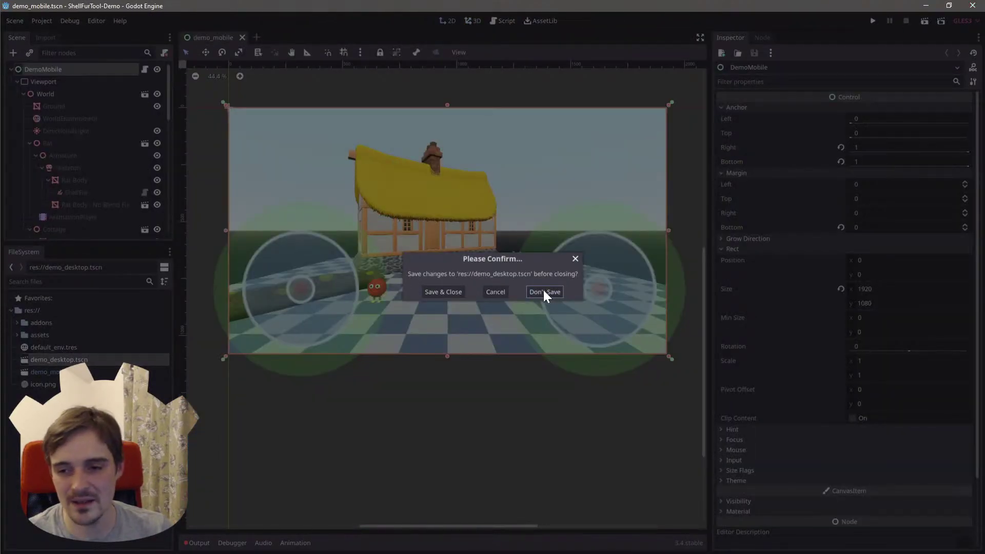
pyautogui.click(543, 291)
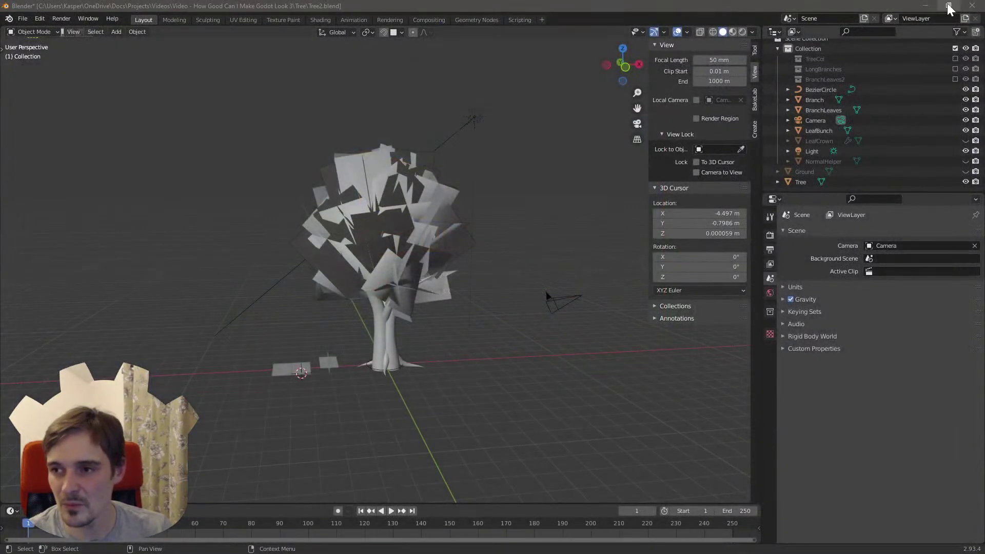
pyautogui.click(978, 8)
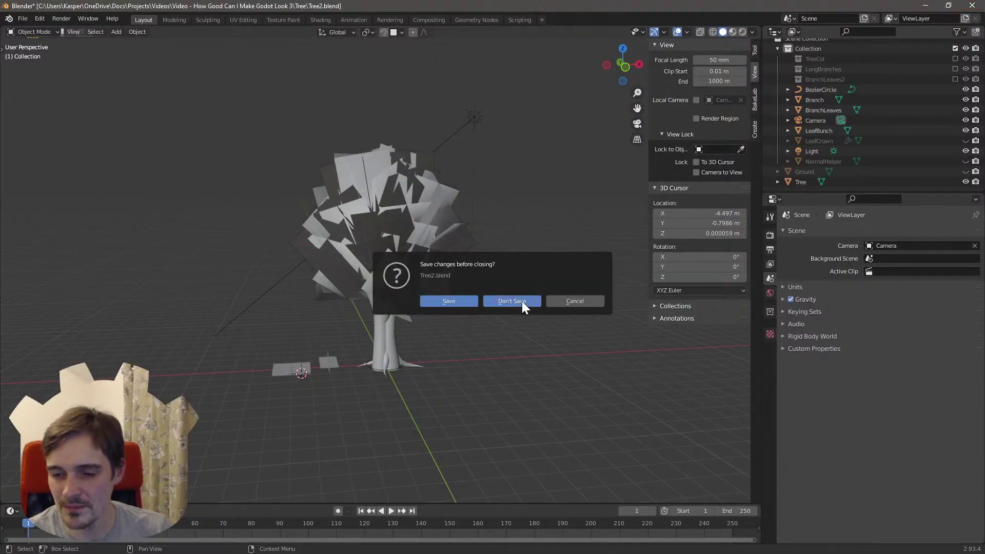
pyautogui.click(521, 301)
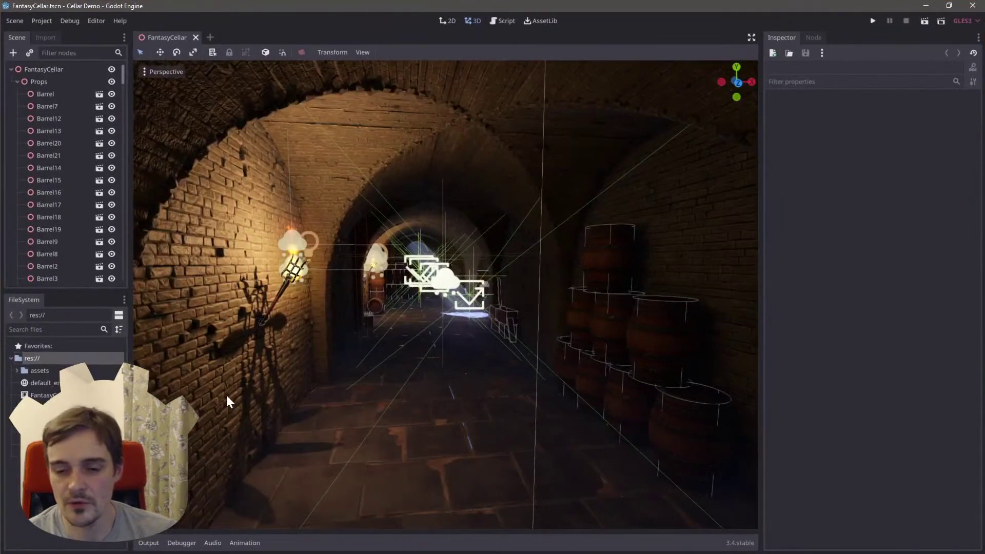
# - Look around the FantasyCellar scene, examining the torches, barrels and light shafts from the cellar windows
pyautogui.scroll(2, 300, 329)
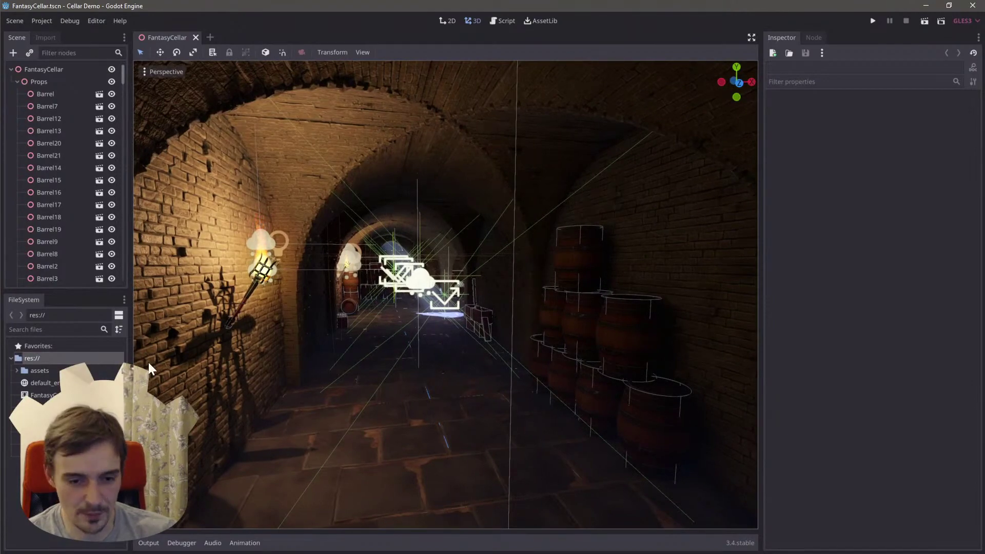
pyautogui.moveTo(539, 253)
pyautogui.mouseDown(button='right')
pyautogui.moveTo(552, 255)
pyautogui.moveTo(530, 256)
pyautogui.mouseUp(button='right')
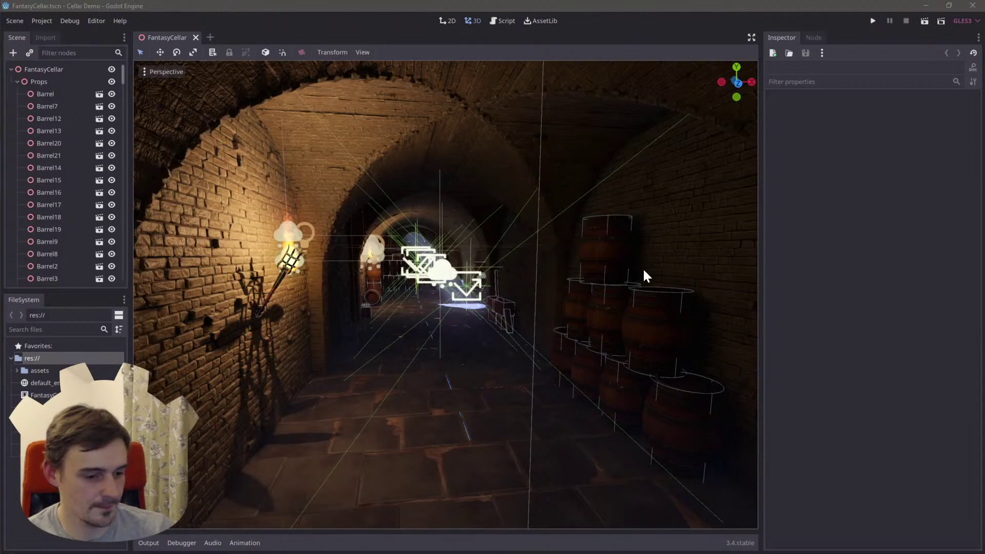
pyautogui.press('w')
pyautogui.moveTo(539, 238); pyautogui.dragTo(639, 228, button='right')
pyautogui.press('w')
pyautogui.press('w')
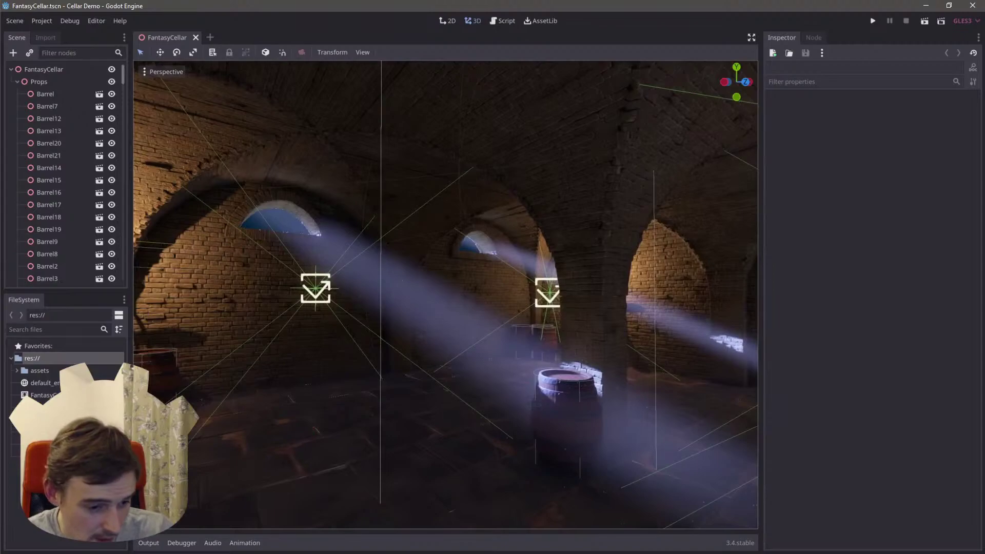
pyautogui.press('a')
pyautogui.press('s')
pyautogui.moveTo(640, 228); pyautogui.dragTo(672, 226, button='right')
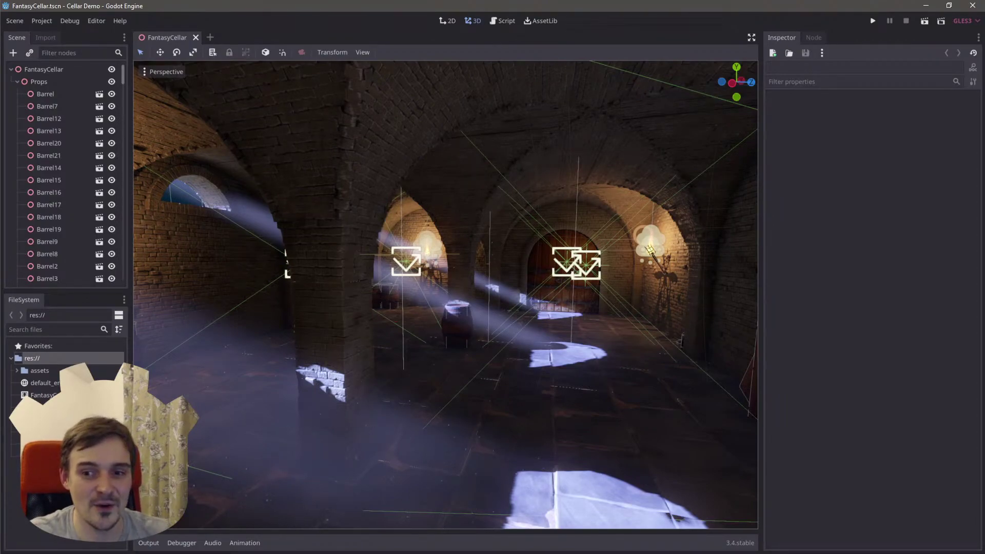
pyautogui.press('s')
pyautogui.moveTo(265, 300)
pyautogui.mouseDown(button='right')
pyautogui.moveTo(247, 299)
pyautogui.moveTo(279, 297)
pyautogui.moveTo(279, 314)
pyautogui.moveTo(267, 306)
pyautogui.mouseUp(button='right')
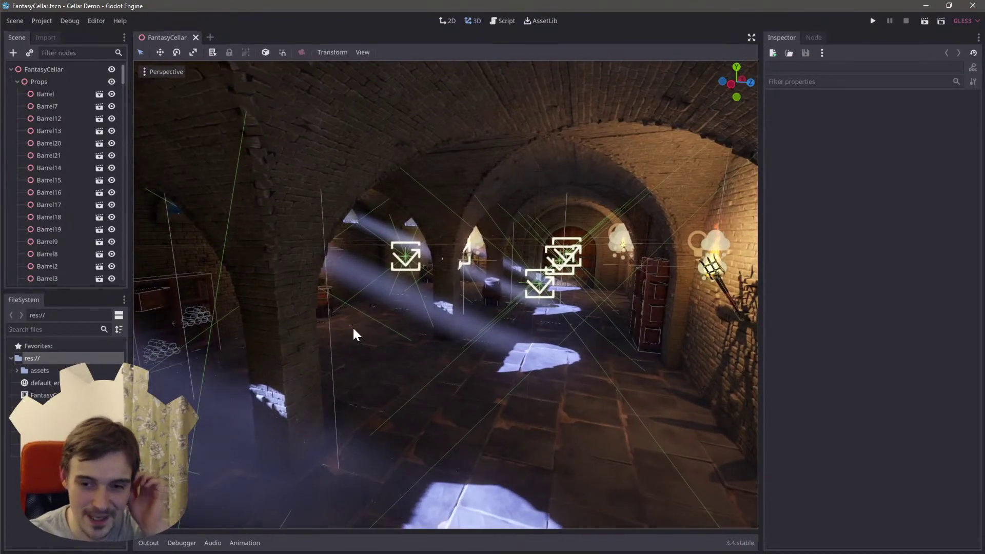
# - Turn the cellar viewport's environment display off for comparison and enable it again
pyautogui.click(165, 65)
pyautogui.click(172, 71)
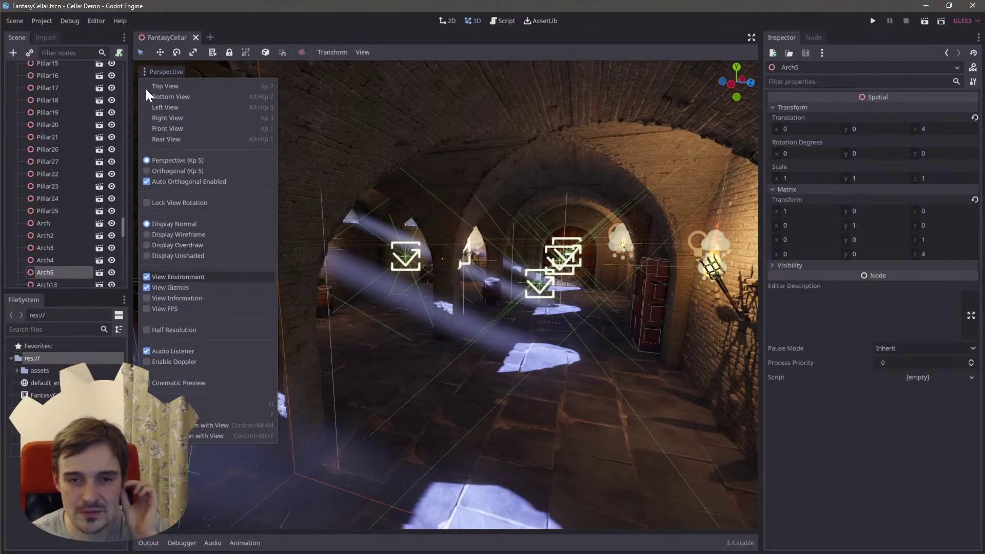
pyautogui.click(158, 68)
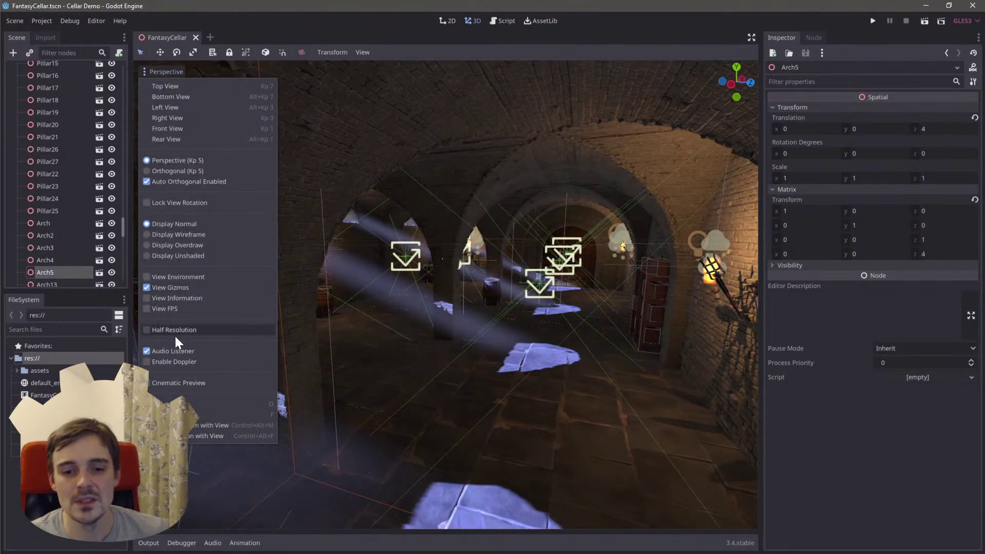
pyautogui.click(181, 277)
# - Display the cellar scene as wireframe and hide the gizmos in the viewport
pyautogui.click(171, 69)
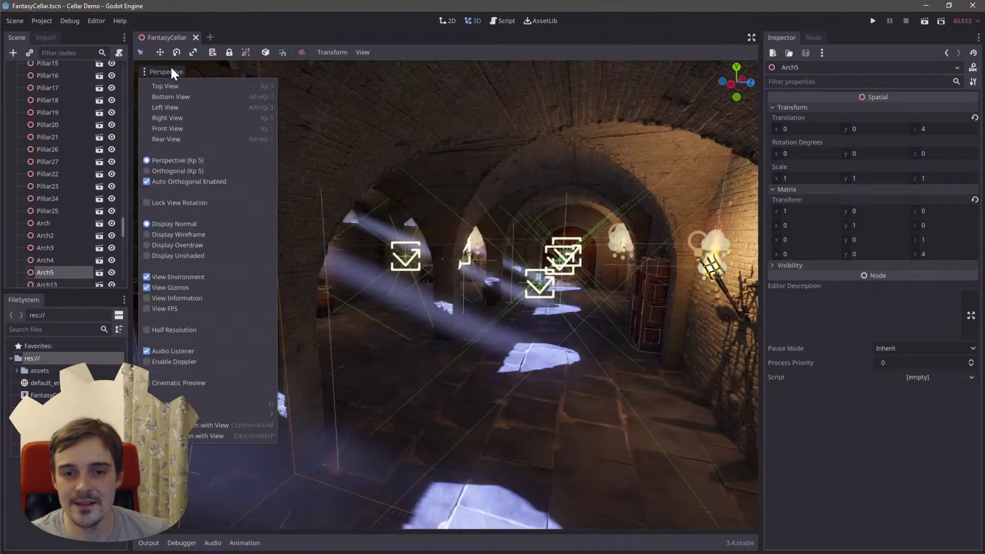
pyautogui.click(175, 235)
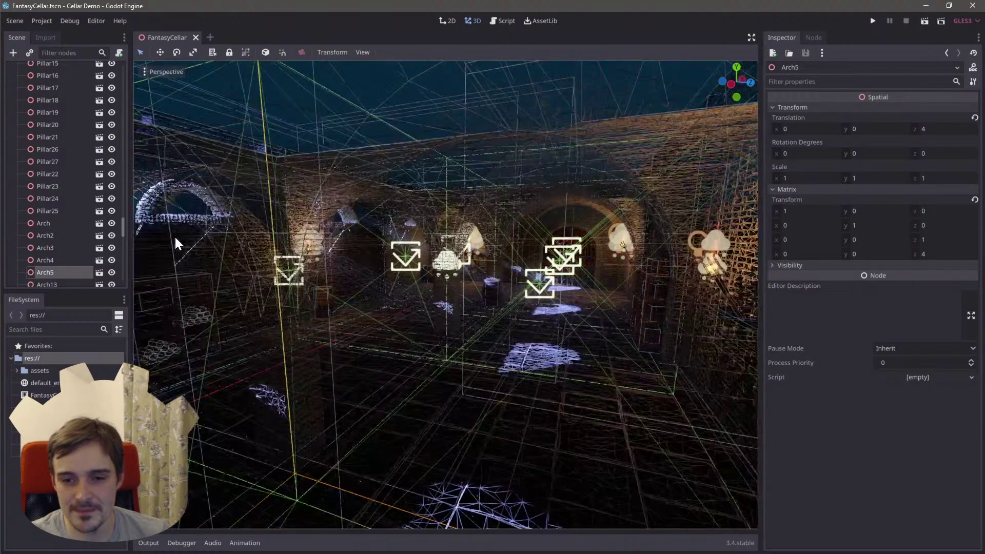
pyautogui.click(159, 71)
pyautogui.click(169, 288)
# - Switch the cellar viewport back to Display Normal and look along the light shafts without gizmos
pyautogui.click(158, 72)
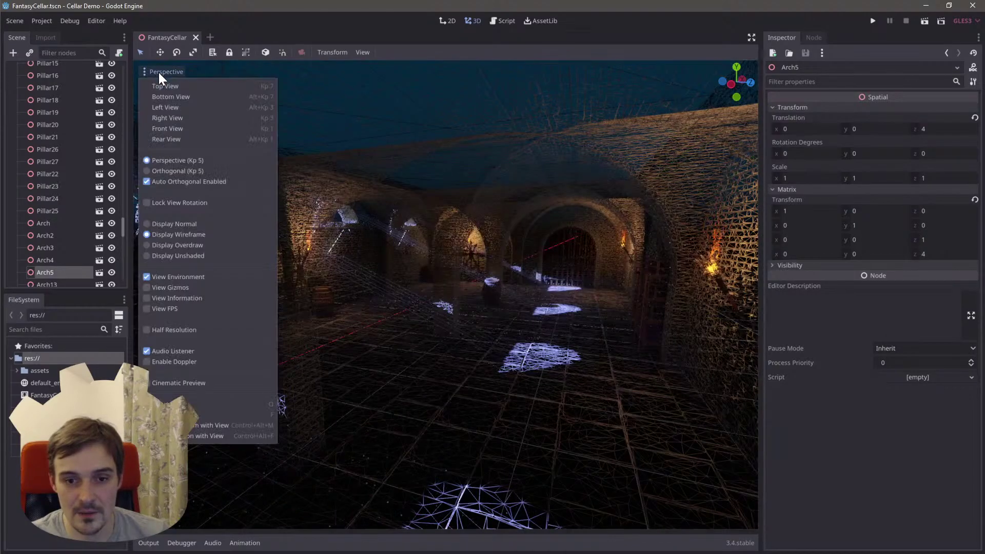
pyautogui.click(172, 224)
pyautogui.moveTo(599, 331)
pyautogui.mouseDown(button='right')
pyautogui.moveTo(601, 362)
pyautogui.moveTo(583, 327)
pyautogui.moveTo(606, 336)
pyautogui.mouseUp(button='right')
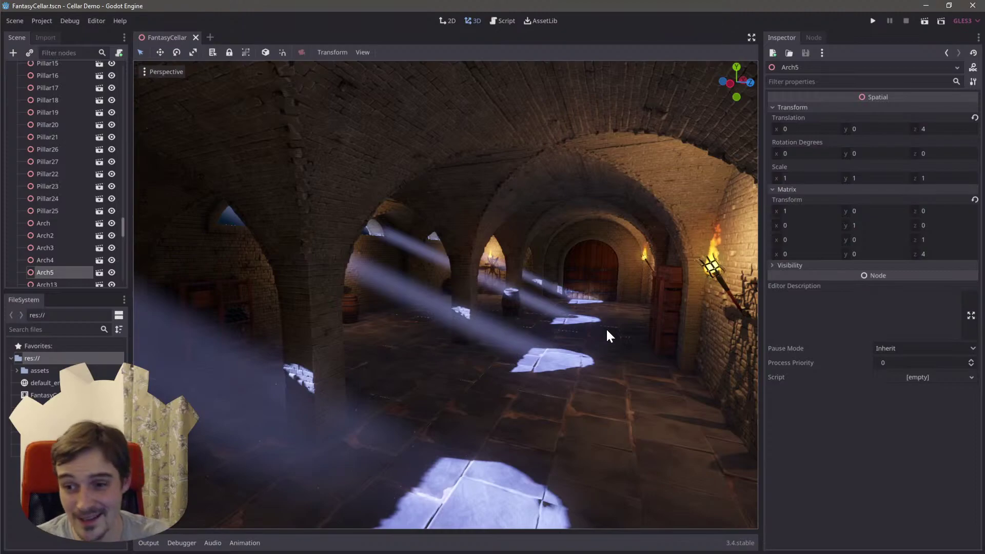
# - Move through the cellar and examine the light shafts and floor patches leading towards the wooden door
pyautogui.moveTo(588, 264); pyautogui.dragTo(531, 269, button='right')
pyautogui.press('w')
pyautogui.press('w')
pyautogui.press('s')
pyautogui.press('w')
pyautogui.press('w')
pyautogui.press('w')
pyautogui.press('w')
pyautogui.press('w')
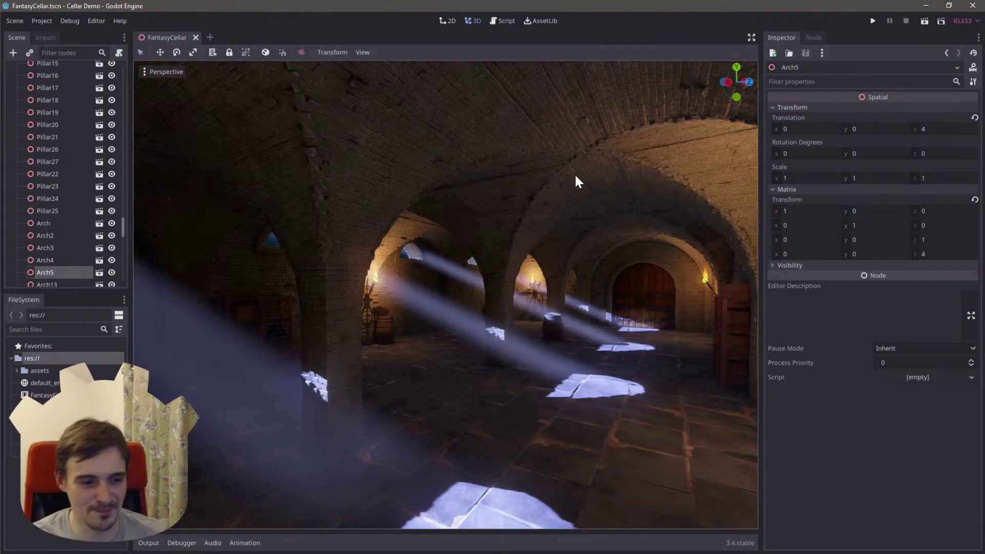
pyautogui.press('w')
pyautogui.moveTo(512, 252)
pyautogui.mouseDown(button='right')
pyautogui.moveTo(531, 218)
pyautogui.moveTo(512, 255)
pyautogui.mouseUp(button='right')
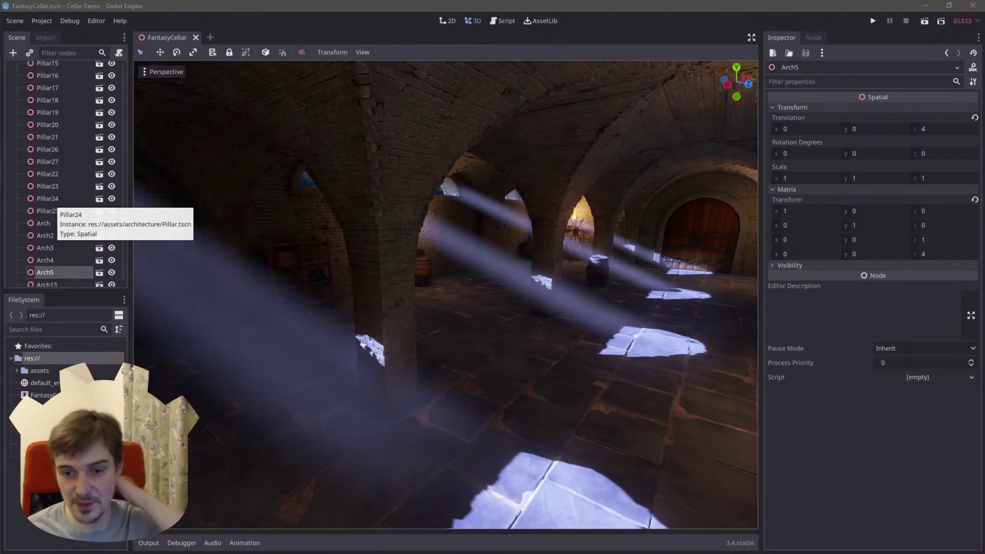
# - Examine the torchlit corridor with stacked barrels and the arched windows whose light shafts cross the cellar floor
pyautogui.moveTo(540, 310)
pyautogui.mouseDown(button='right')
pyautogui.moveTo(744, 311)
pyautogui.moveTo(559, 311)
pyautogui.moveTo(572, 322)
pyautogui.moveTo(552, 322)
pyautogui.mouseUp(button='right')
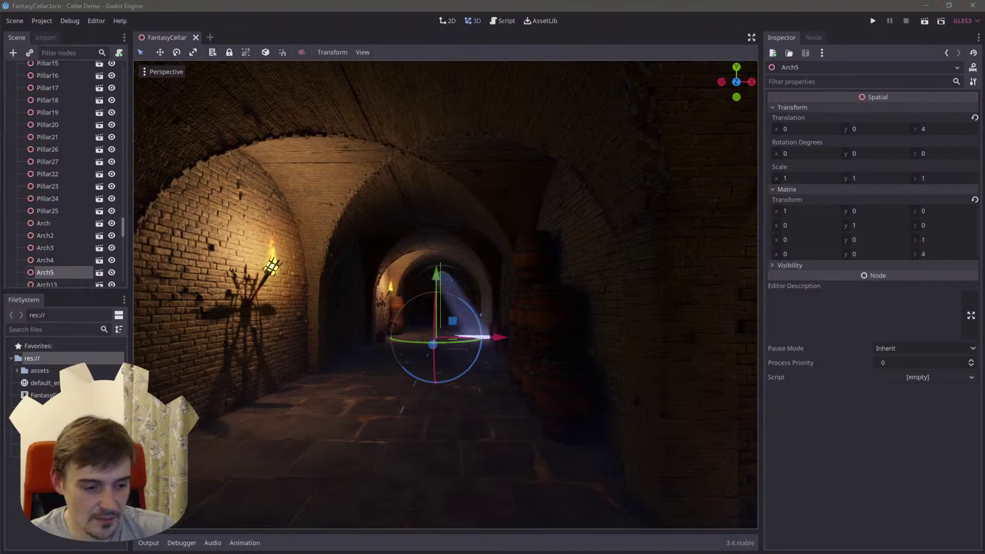
pyautogui.press('w')
pyautogui.moveTo(551, 322); pyautogui.dragTo(443, 264, button='right')
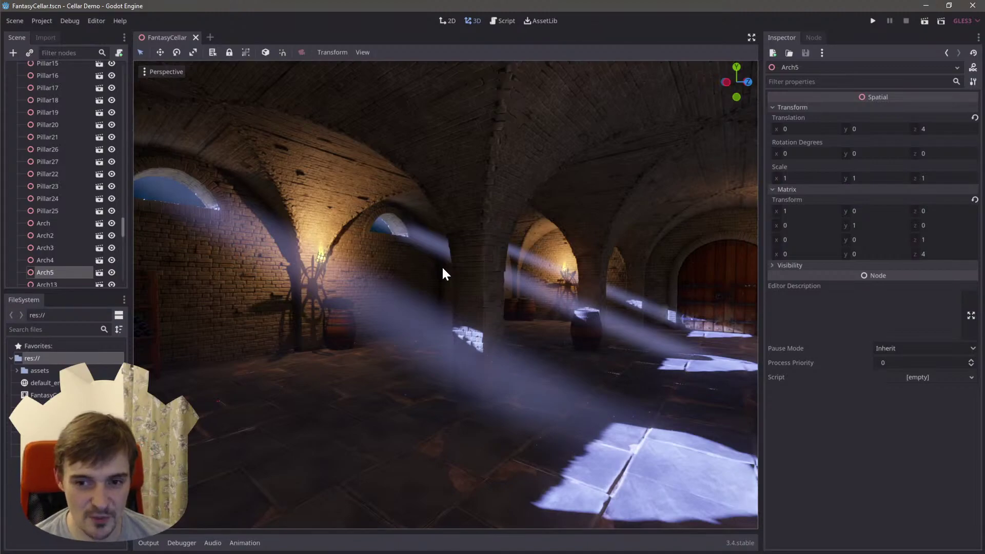
pyautogui.moveTo(443, 268)
pyautogui.mouseDown(button='right')
pyautogui.moveTo(661, 267)
pyautogui.moveTo(719, 249)
pyautogui.moveTo(436, 259)
pyautogui.mouseUp(button='right')
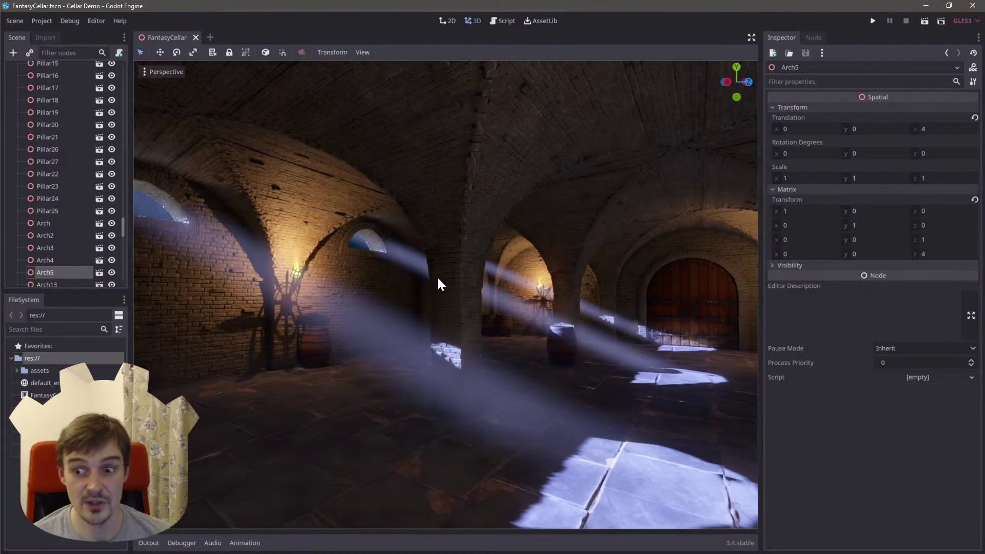
pyautogui.moveTo(437, 276); pyautogui.dragTo(205, 277, button='right')
pyautogui.press('w')
pyautogui.press('w')
pyautogui.press('s')
pyautogui.press('w')
pyautogui.press('s')
pyautogui.moveTo(534, 292); pyautogui.dragTo(460, 295, button='right')
pyautogui.press('w')
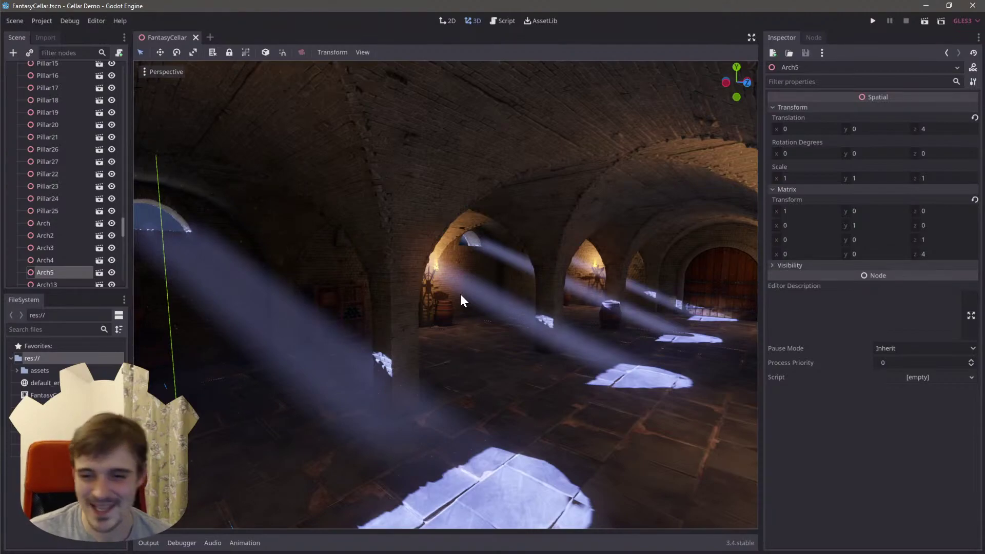
pyautogui.moveTo(460, 295); pyautogui.dragTo(467, 300, button='right')
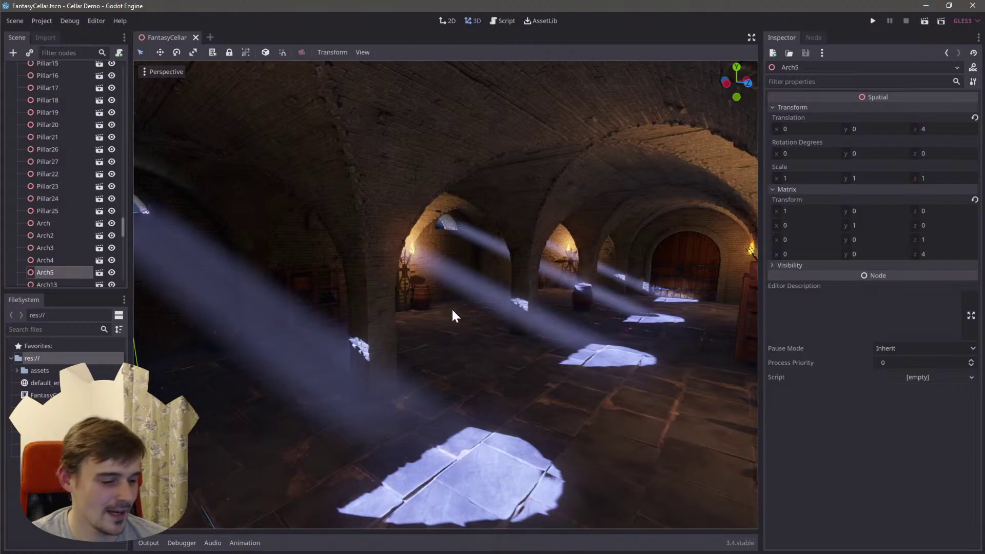